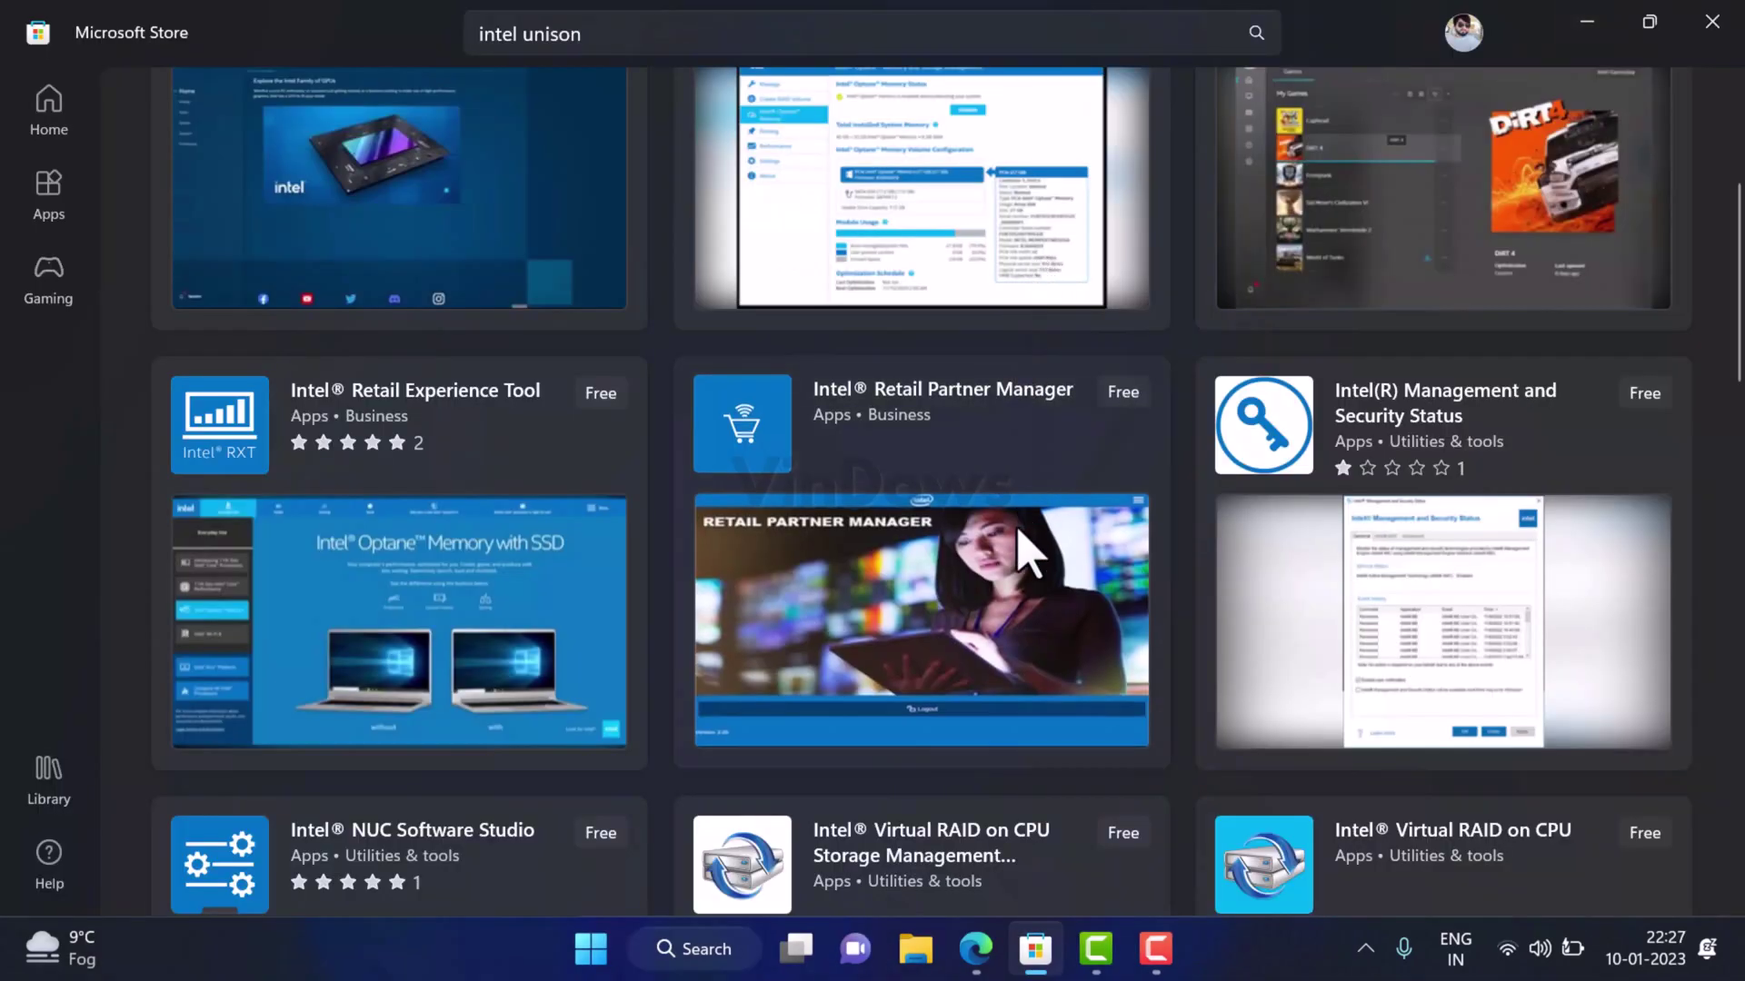
Install Intel Unison from its Microsoft Store listing onto the PC.
{"action": "left_click", "coordinate": [1019, 534]}
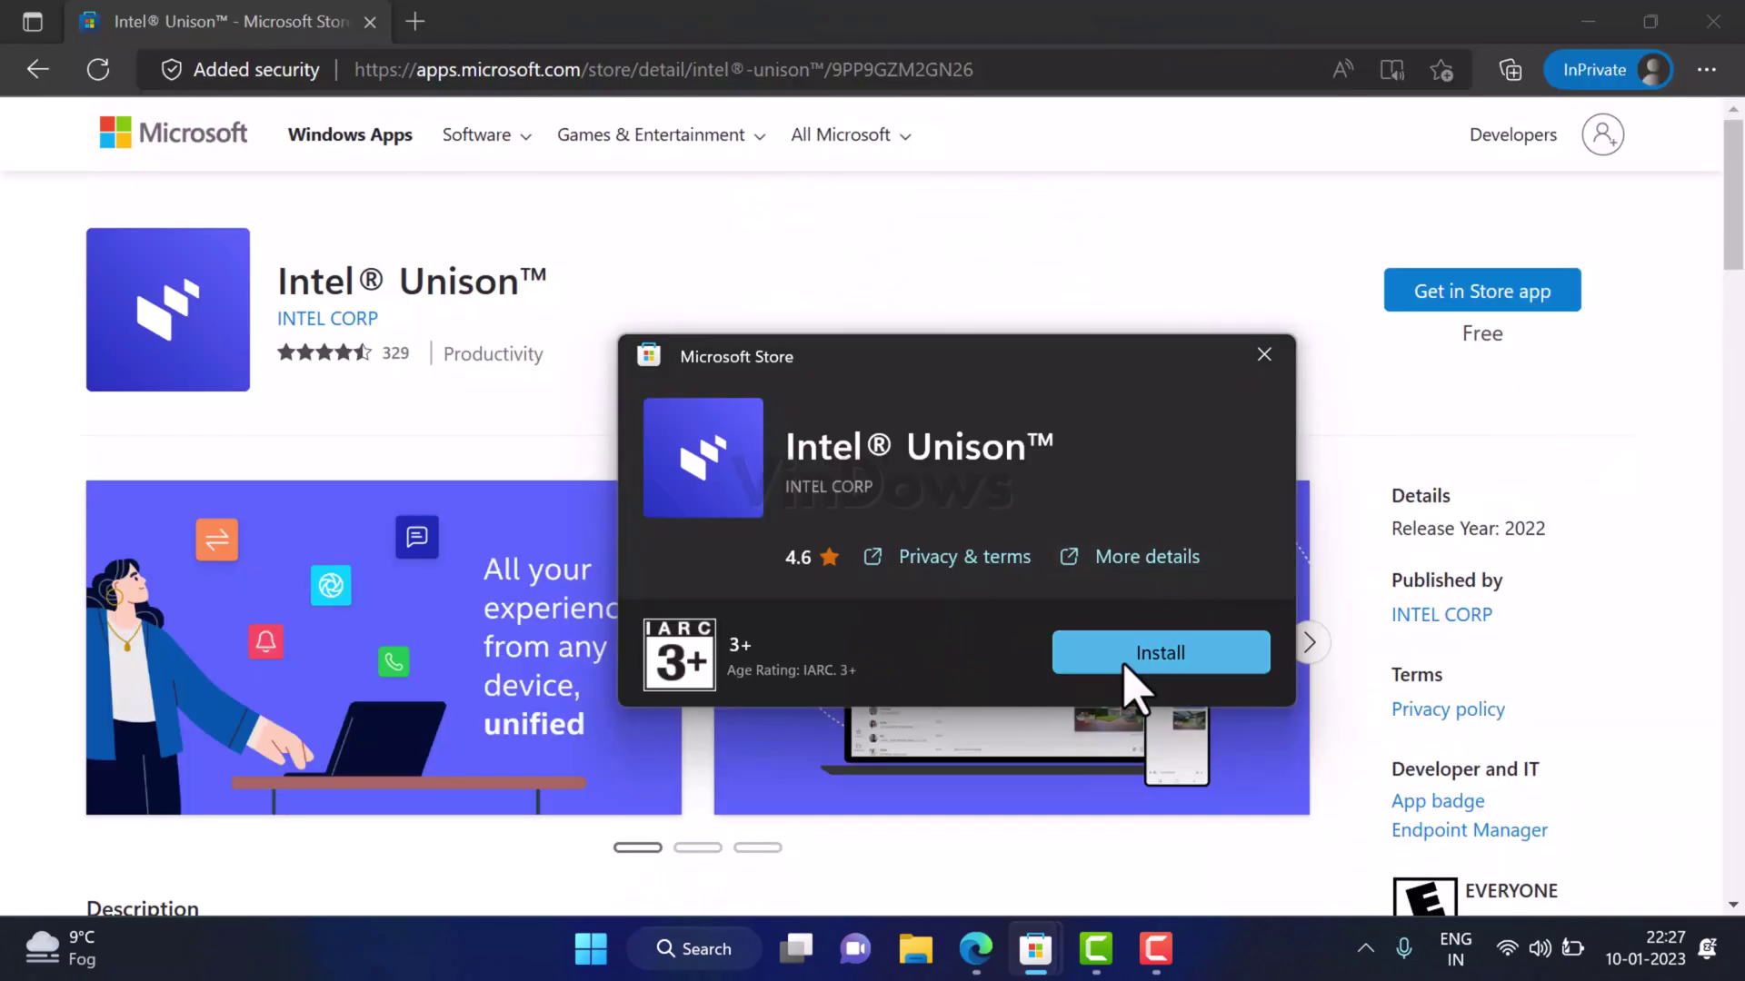
{"action": "left_click", "coordinate": [1131, 654]}
{"action": "left_click", "coordinate": [1589, 25]}
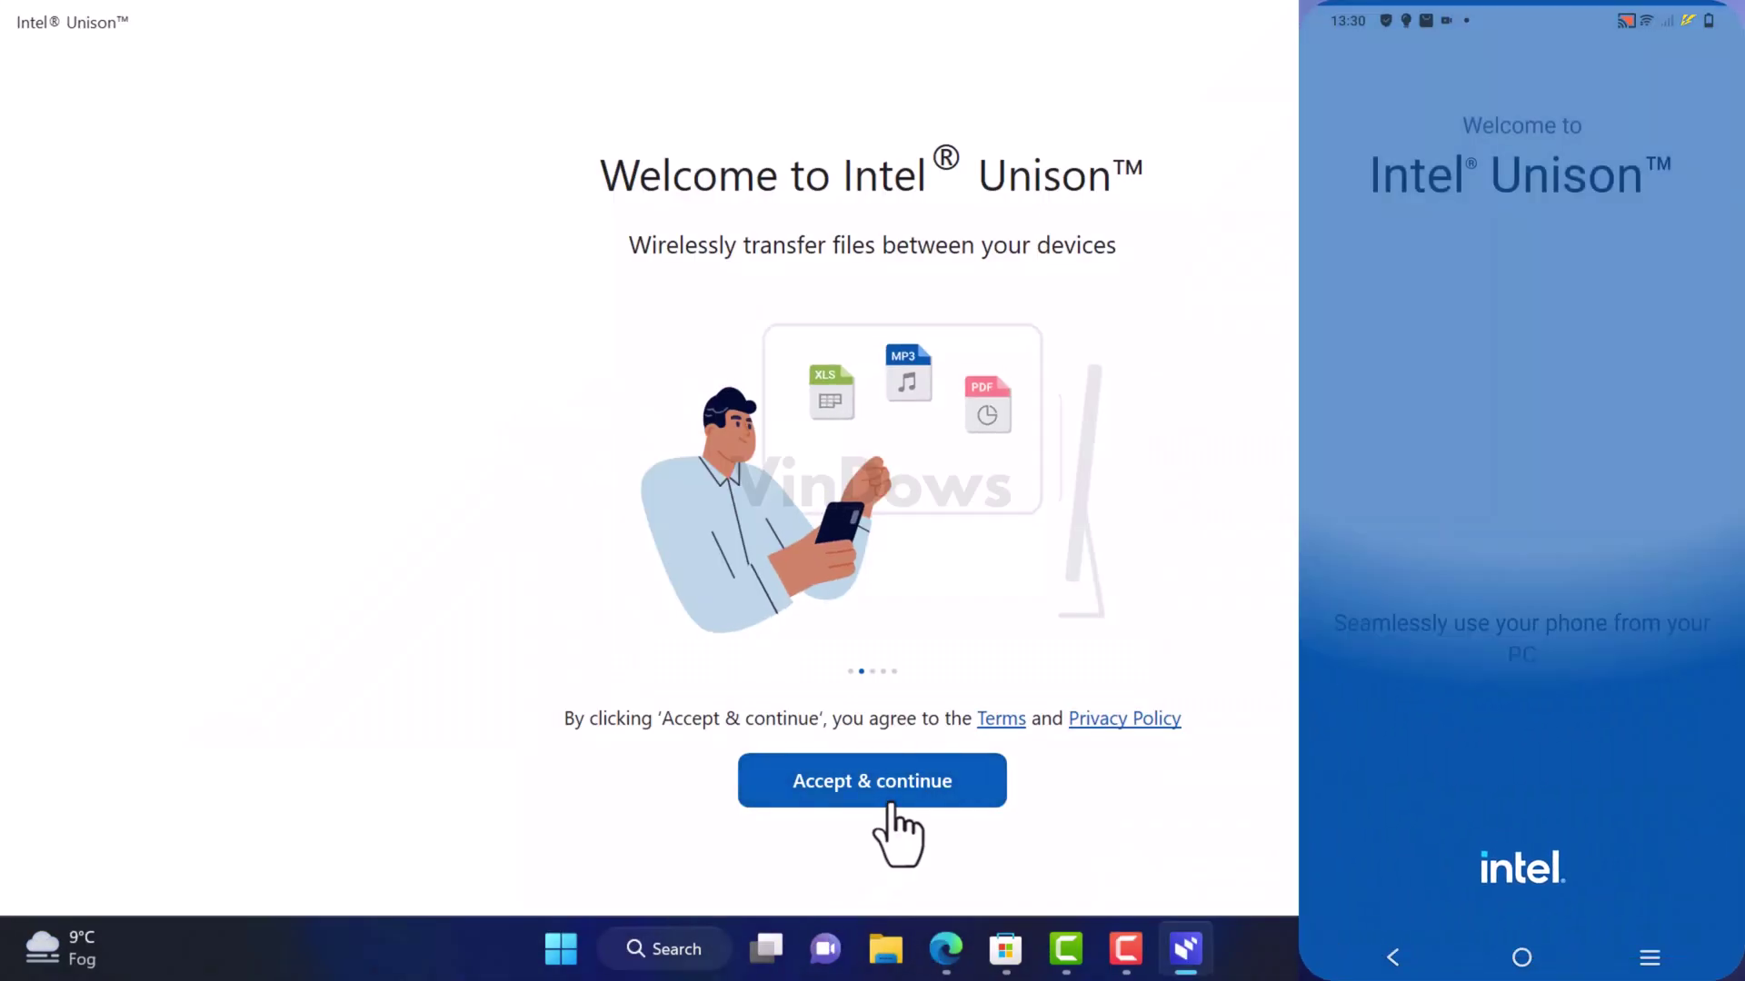
Accept the terms and allow crash-data sharing on both PC and phone.
{"action": "left_click", "coordinate": [879, 798]}
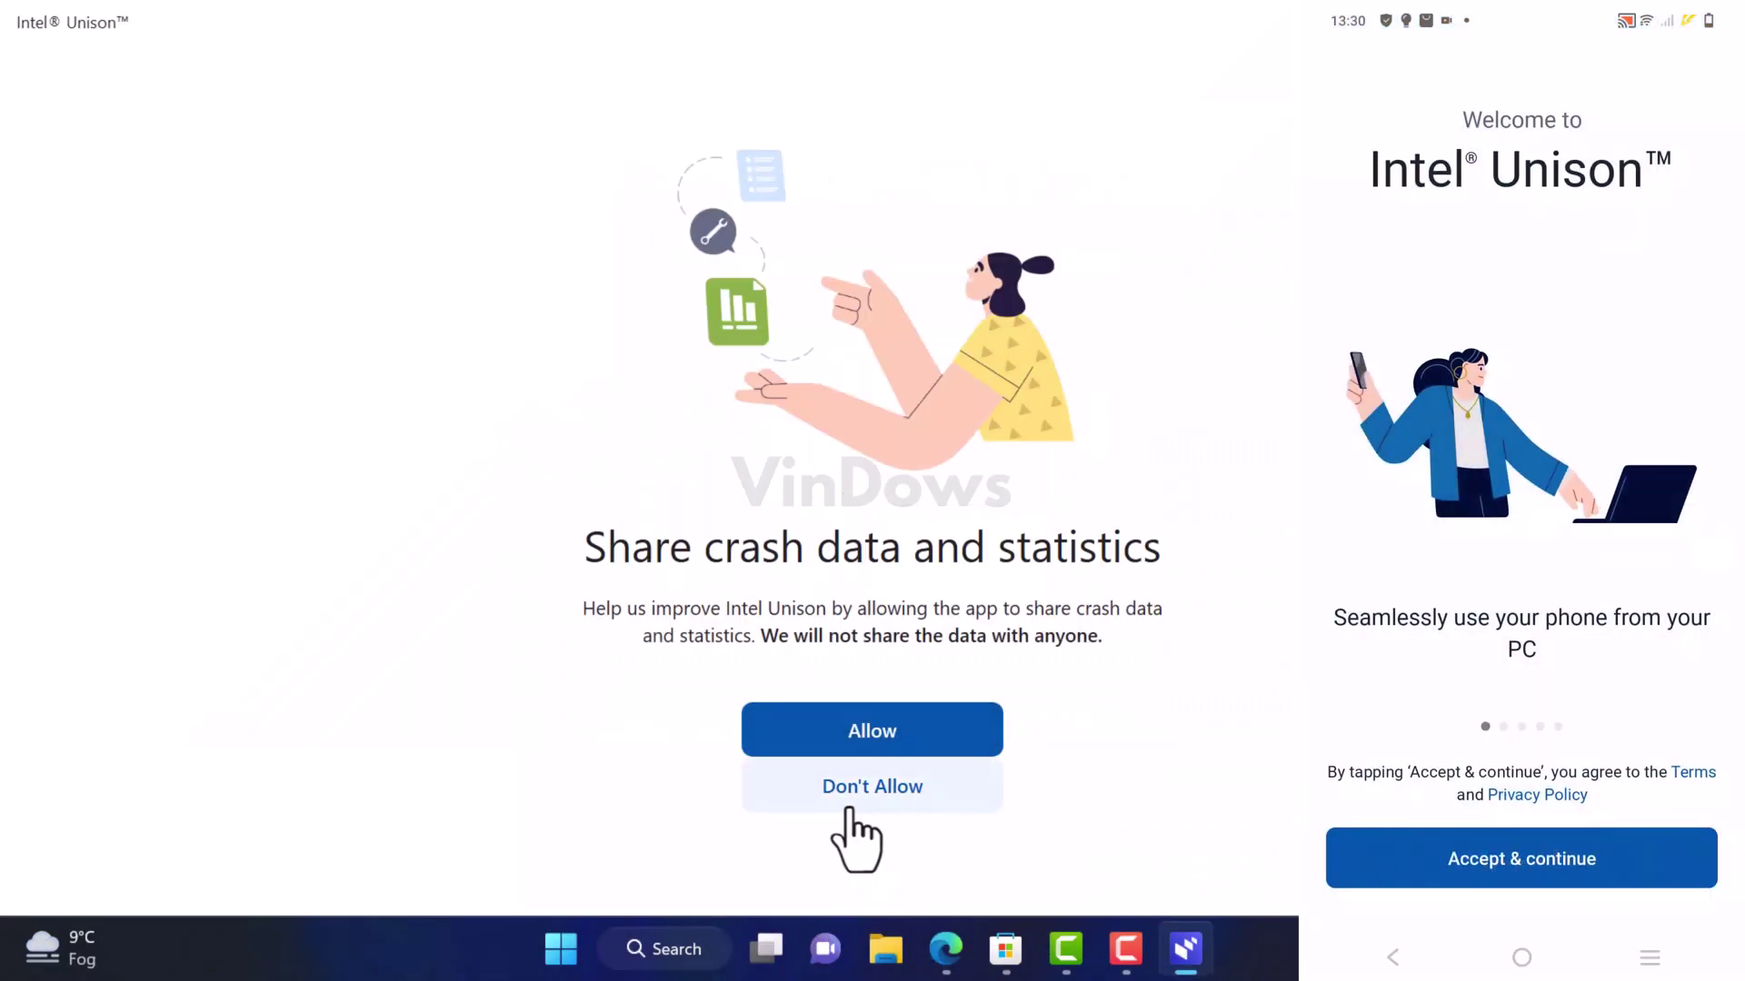
{"action": "left_click", "coordinate": [990, 747]}
{"action": "left_click", "coordinate": [1602, 787]}
{"action": "left_click", "coordinate": [1521, 859]}
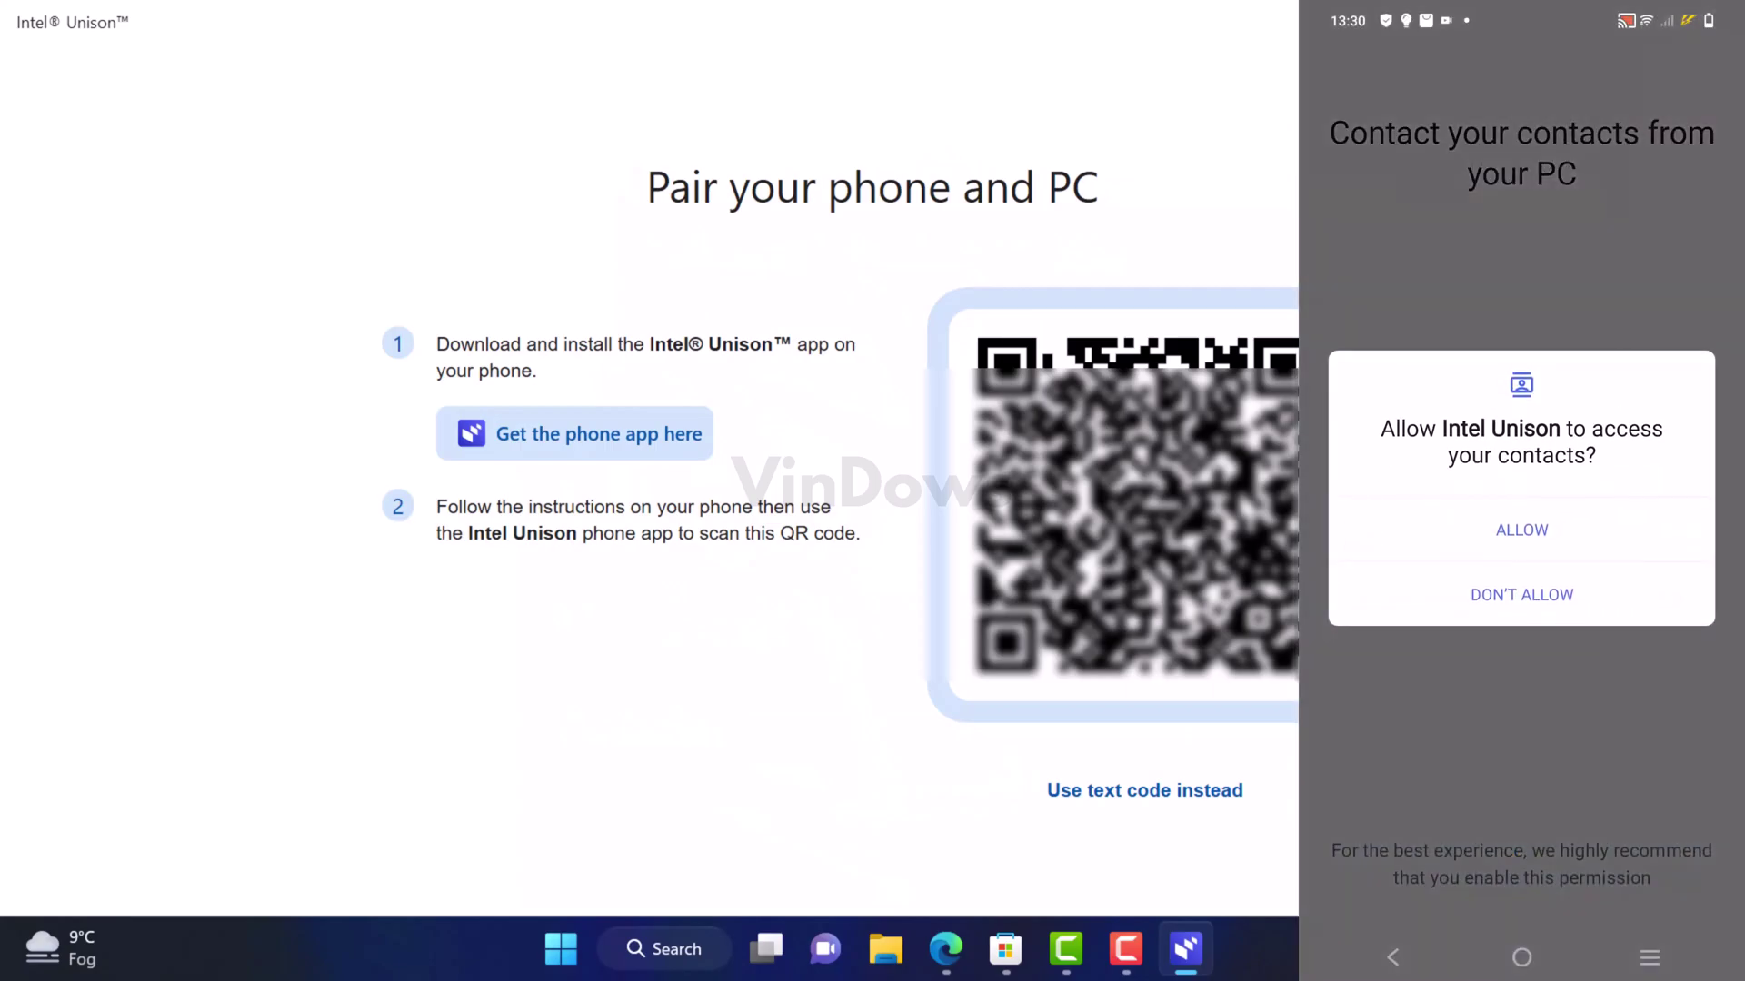
Grant the phone app access to contacts, photos/media and SMS.
{"action": "left_click", "coordinate": [1522, 529]}
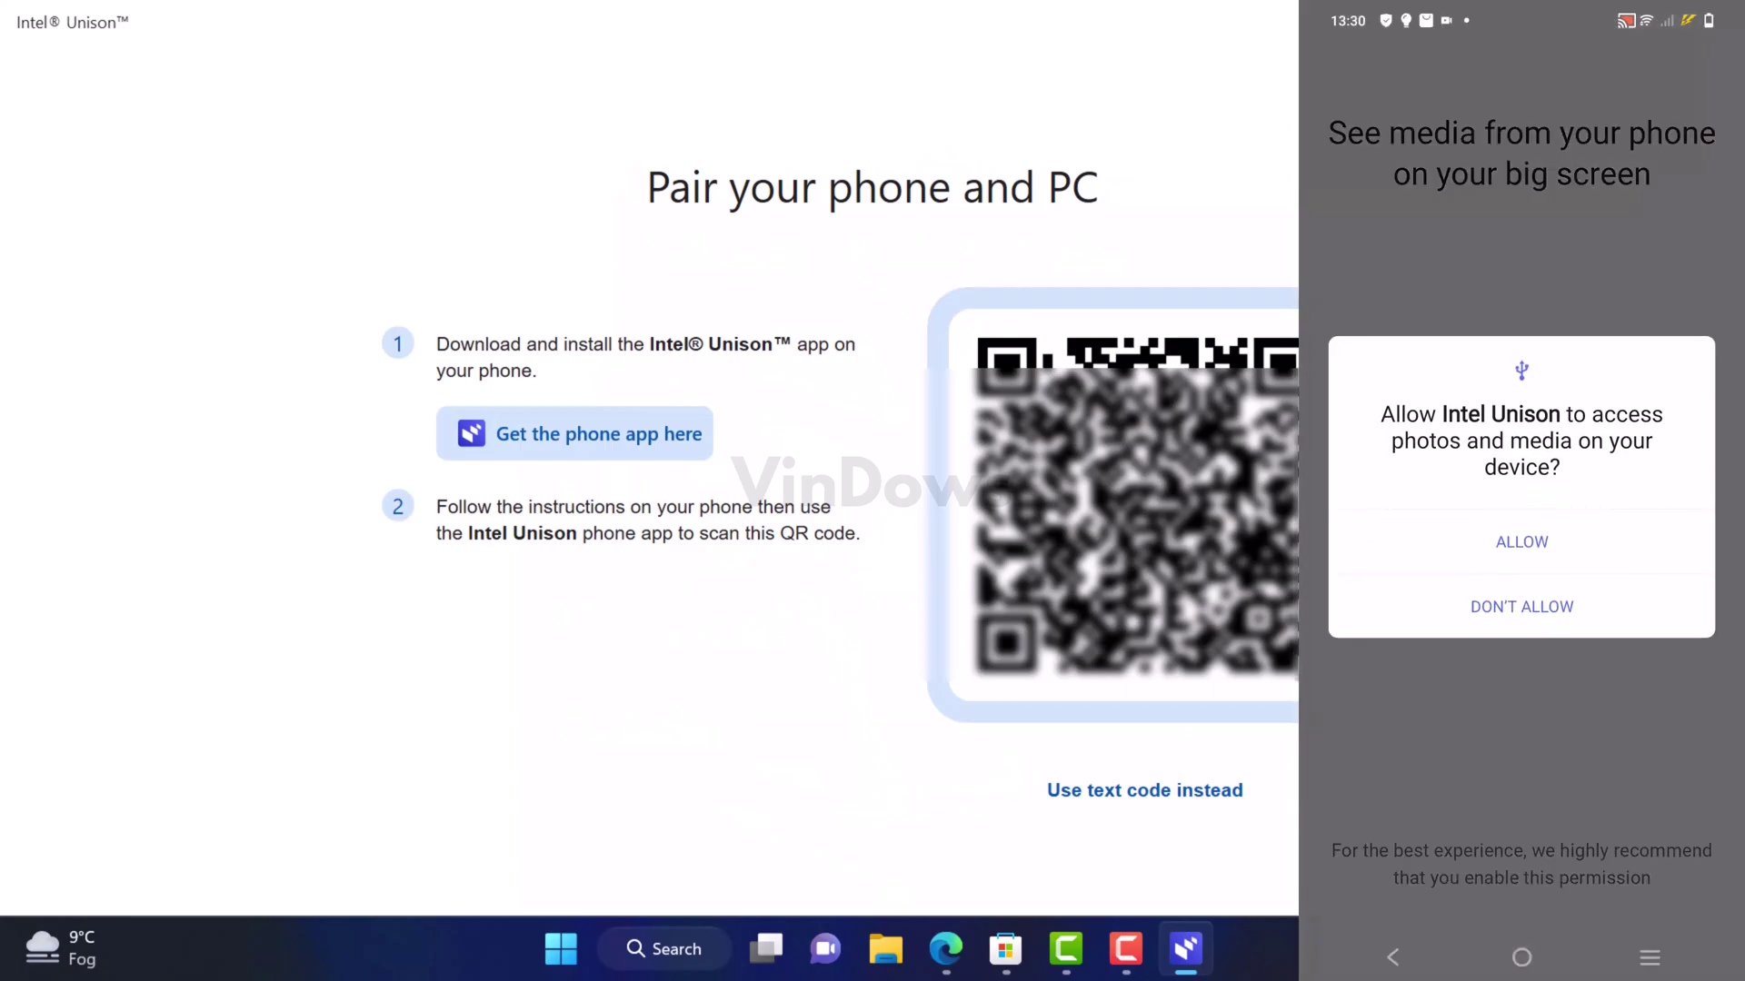
{"action": "left_click", "coordinate": [1522, 541]}
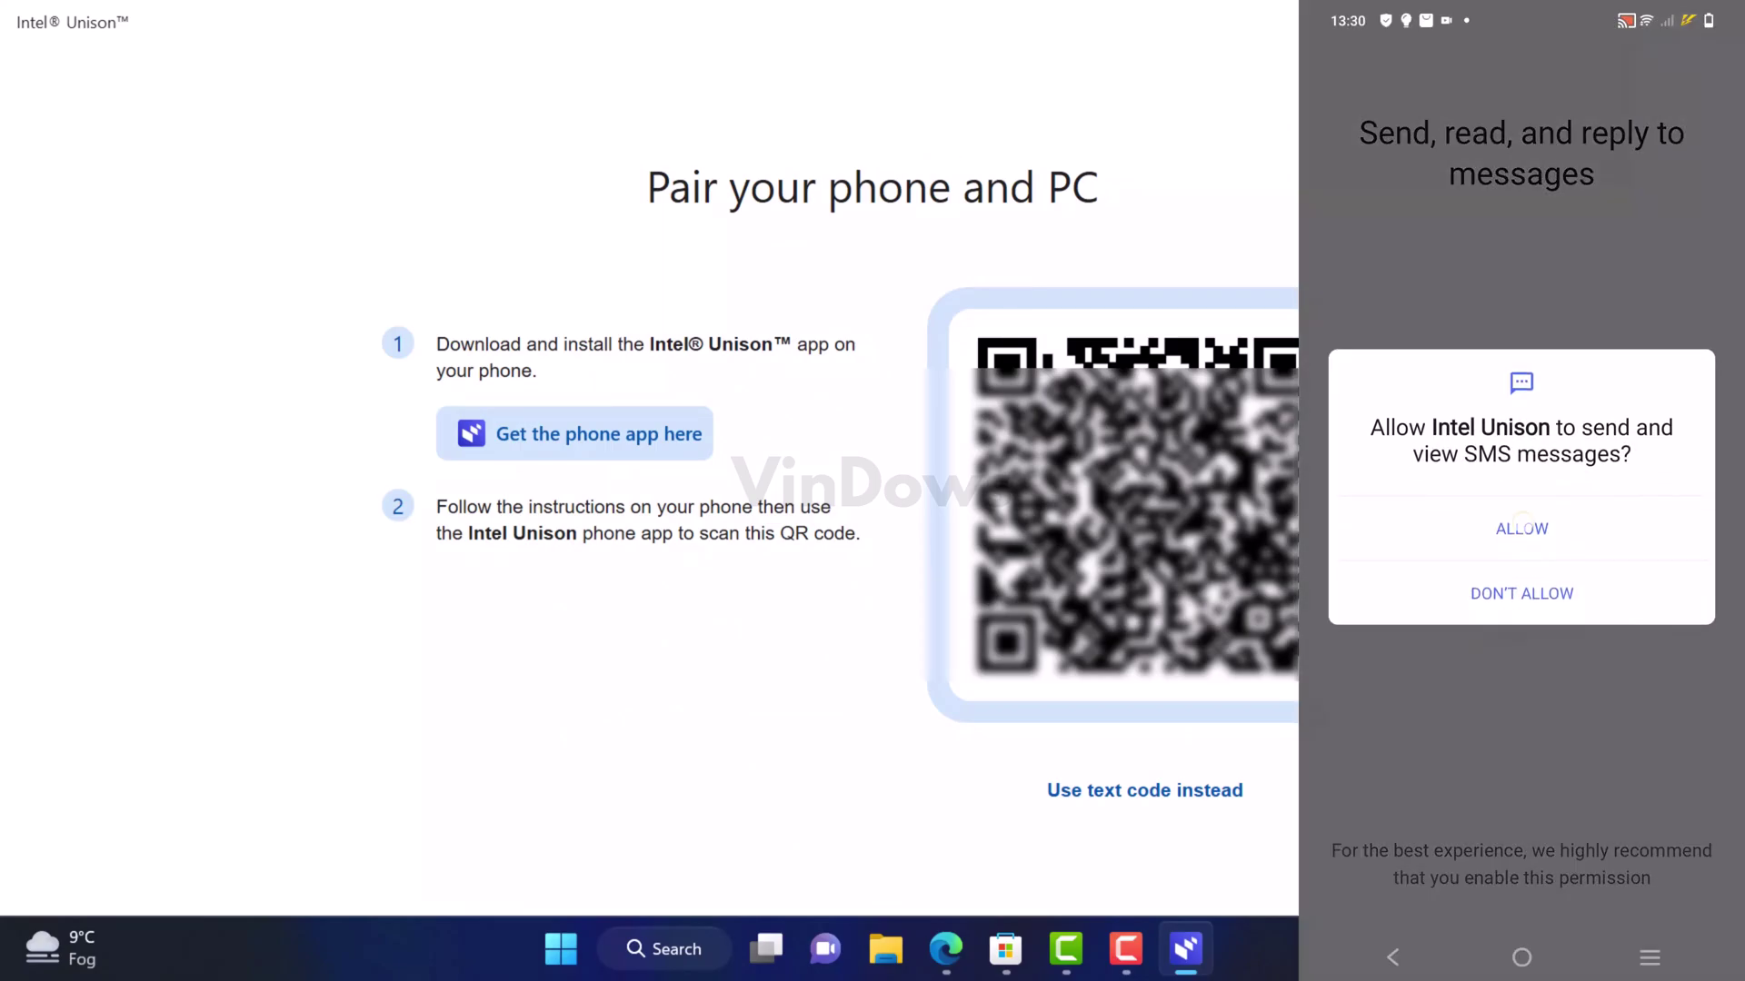
{"action": "left_click", "coordinate": [1521, 529]}
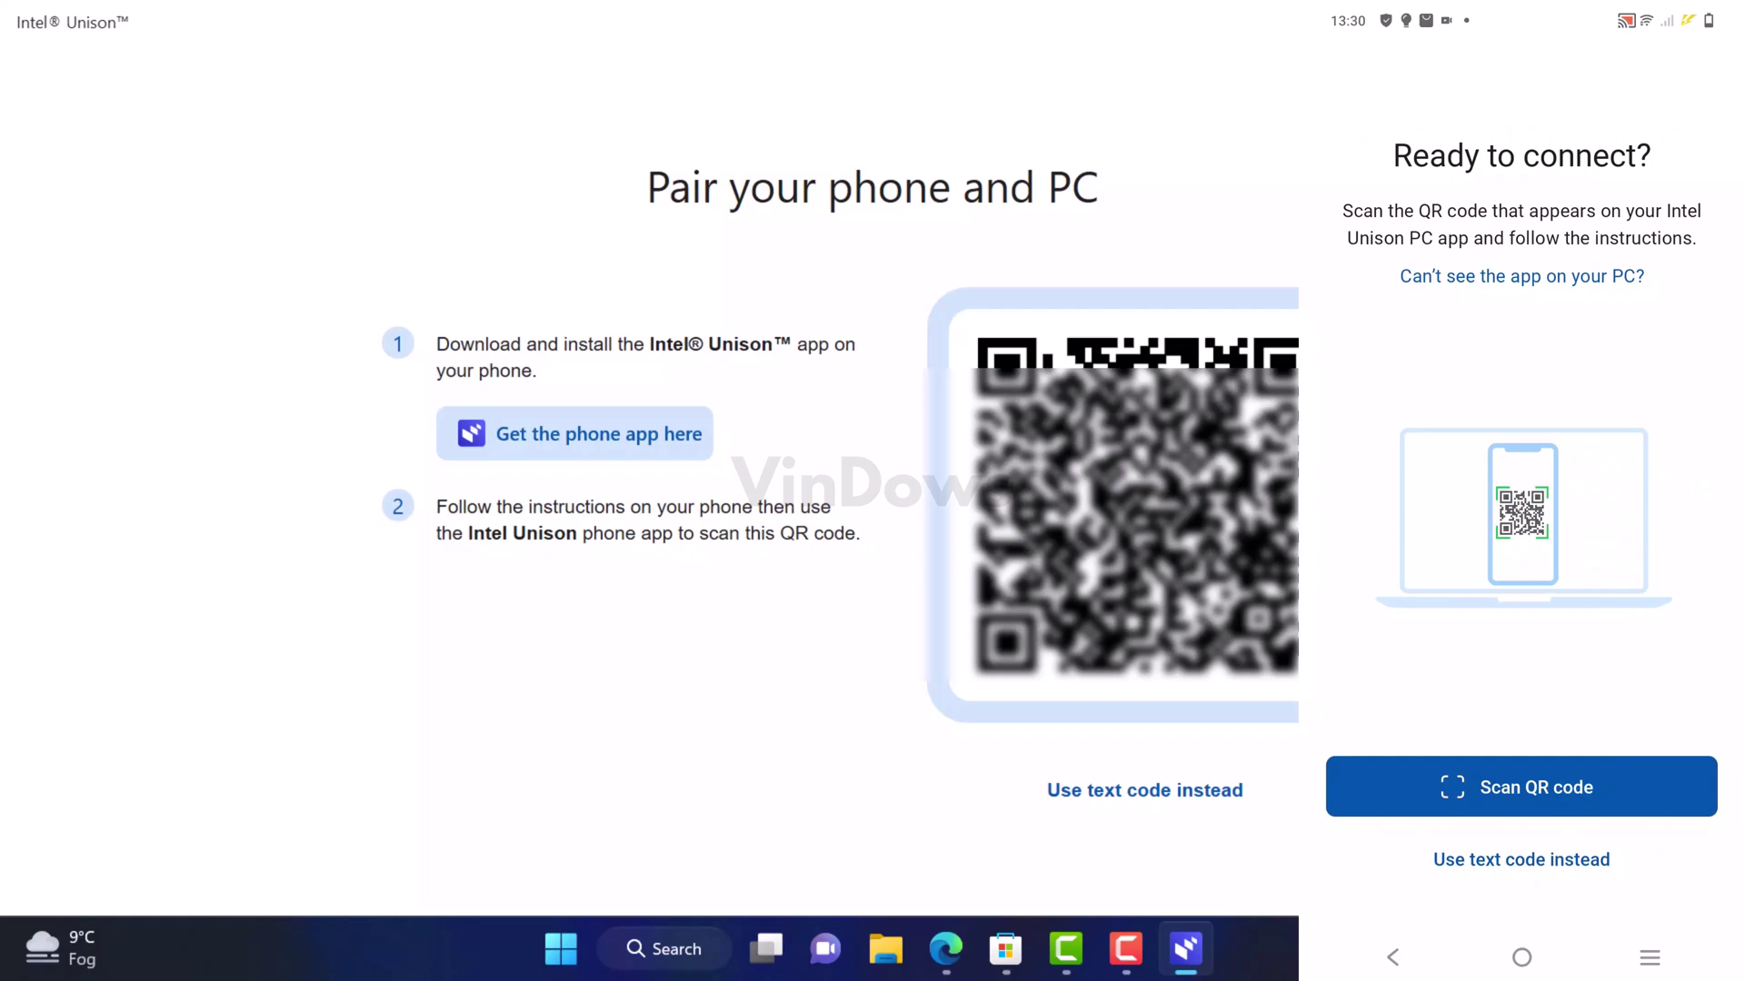
Scan the PC's pairing QR code with the phone and confirm the matching verification code.
{"action": "left_click", "coordinate": [1582, 800]}
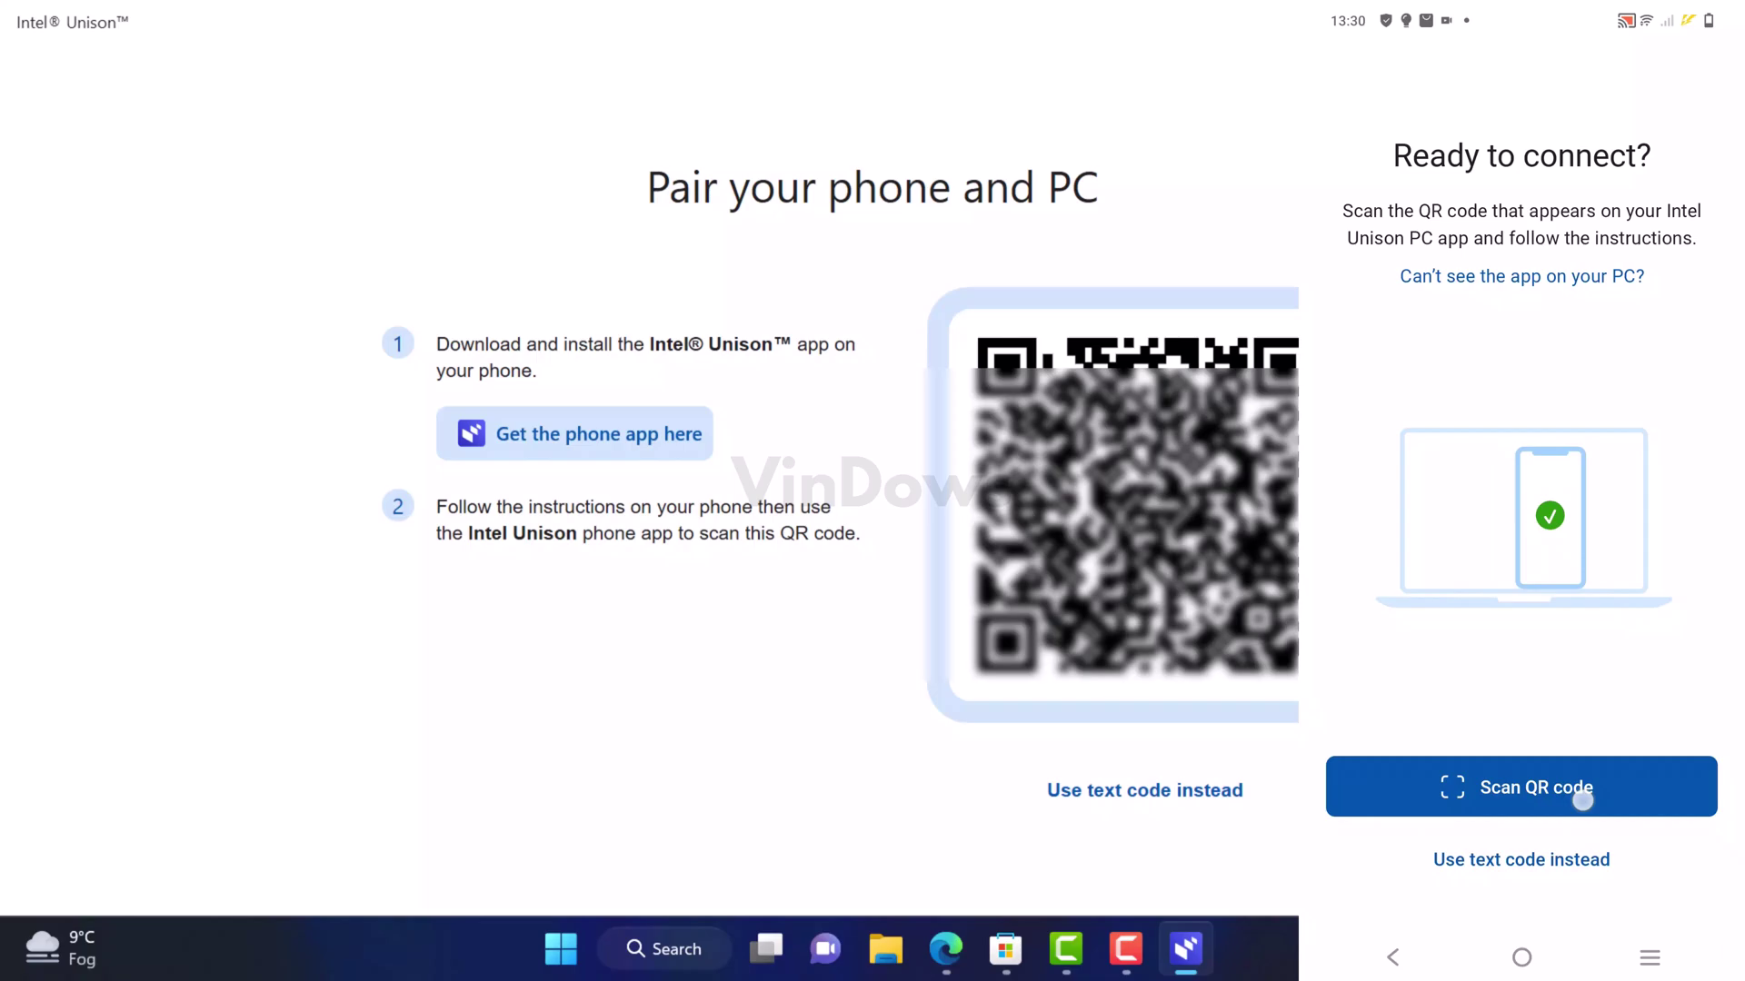
{"action": "left_click", "coordinate": [1581, 799]}
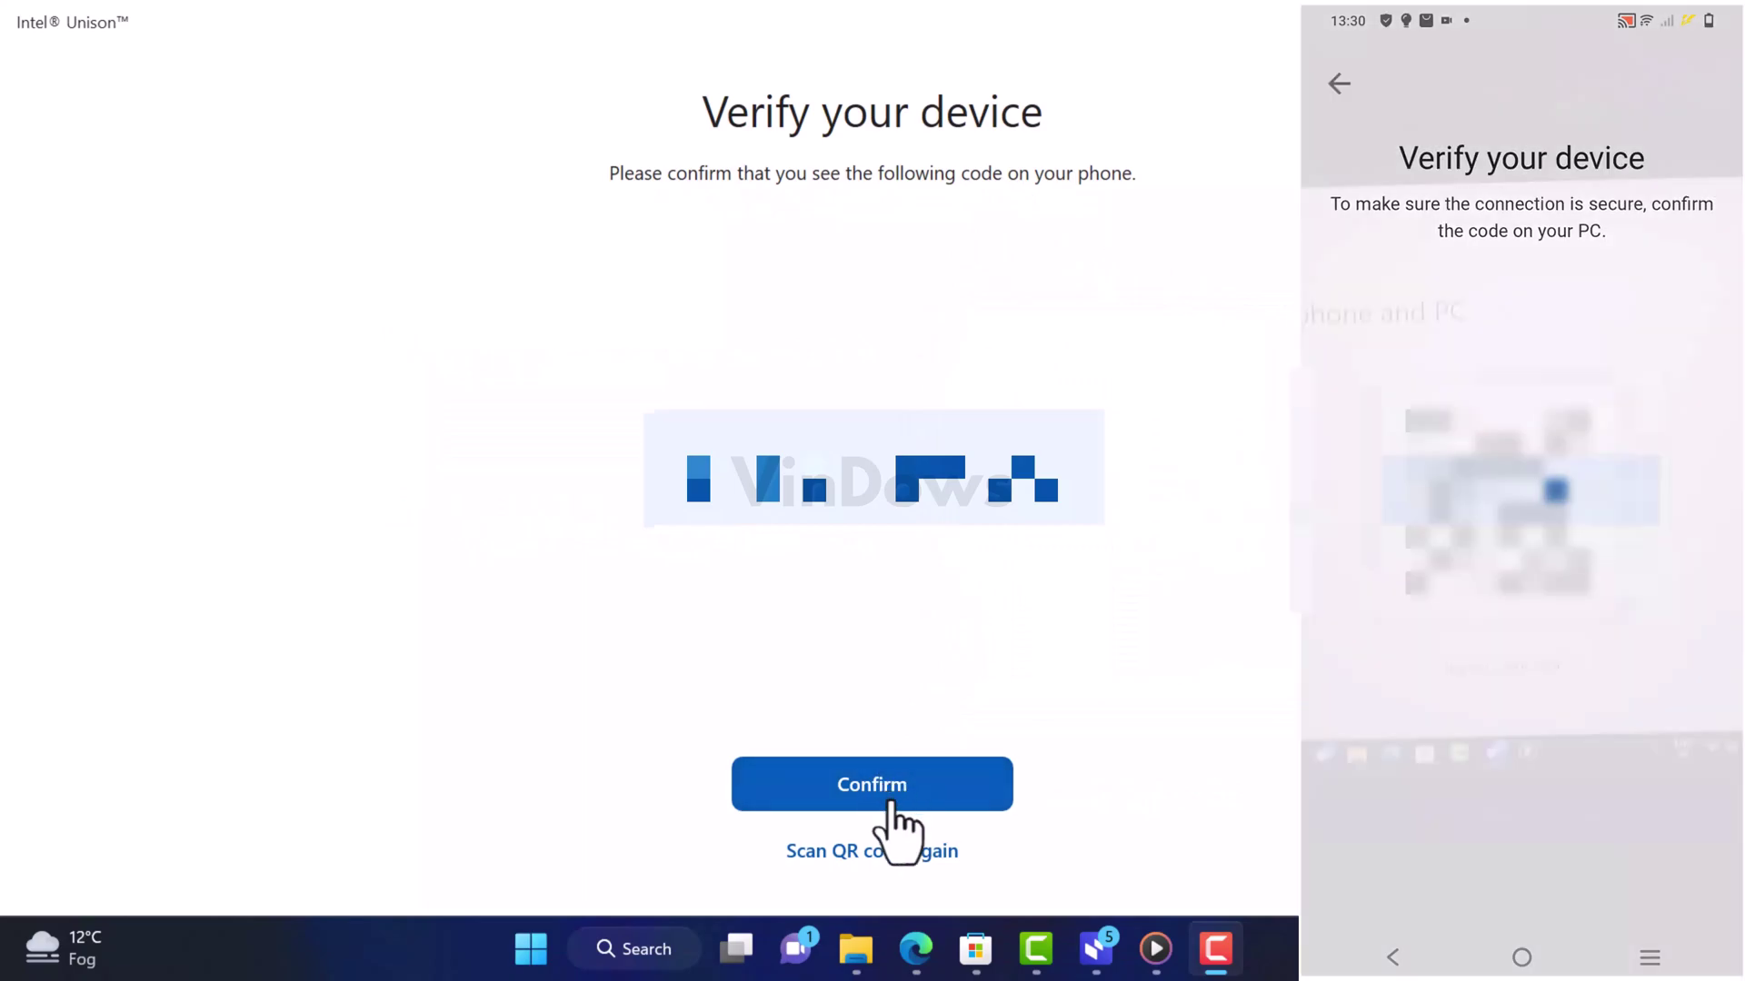
{"action": "left_click", "coordinate": [887, 788]}
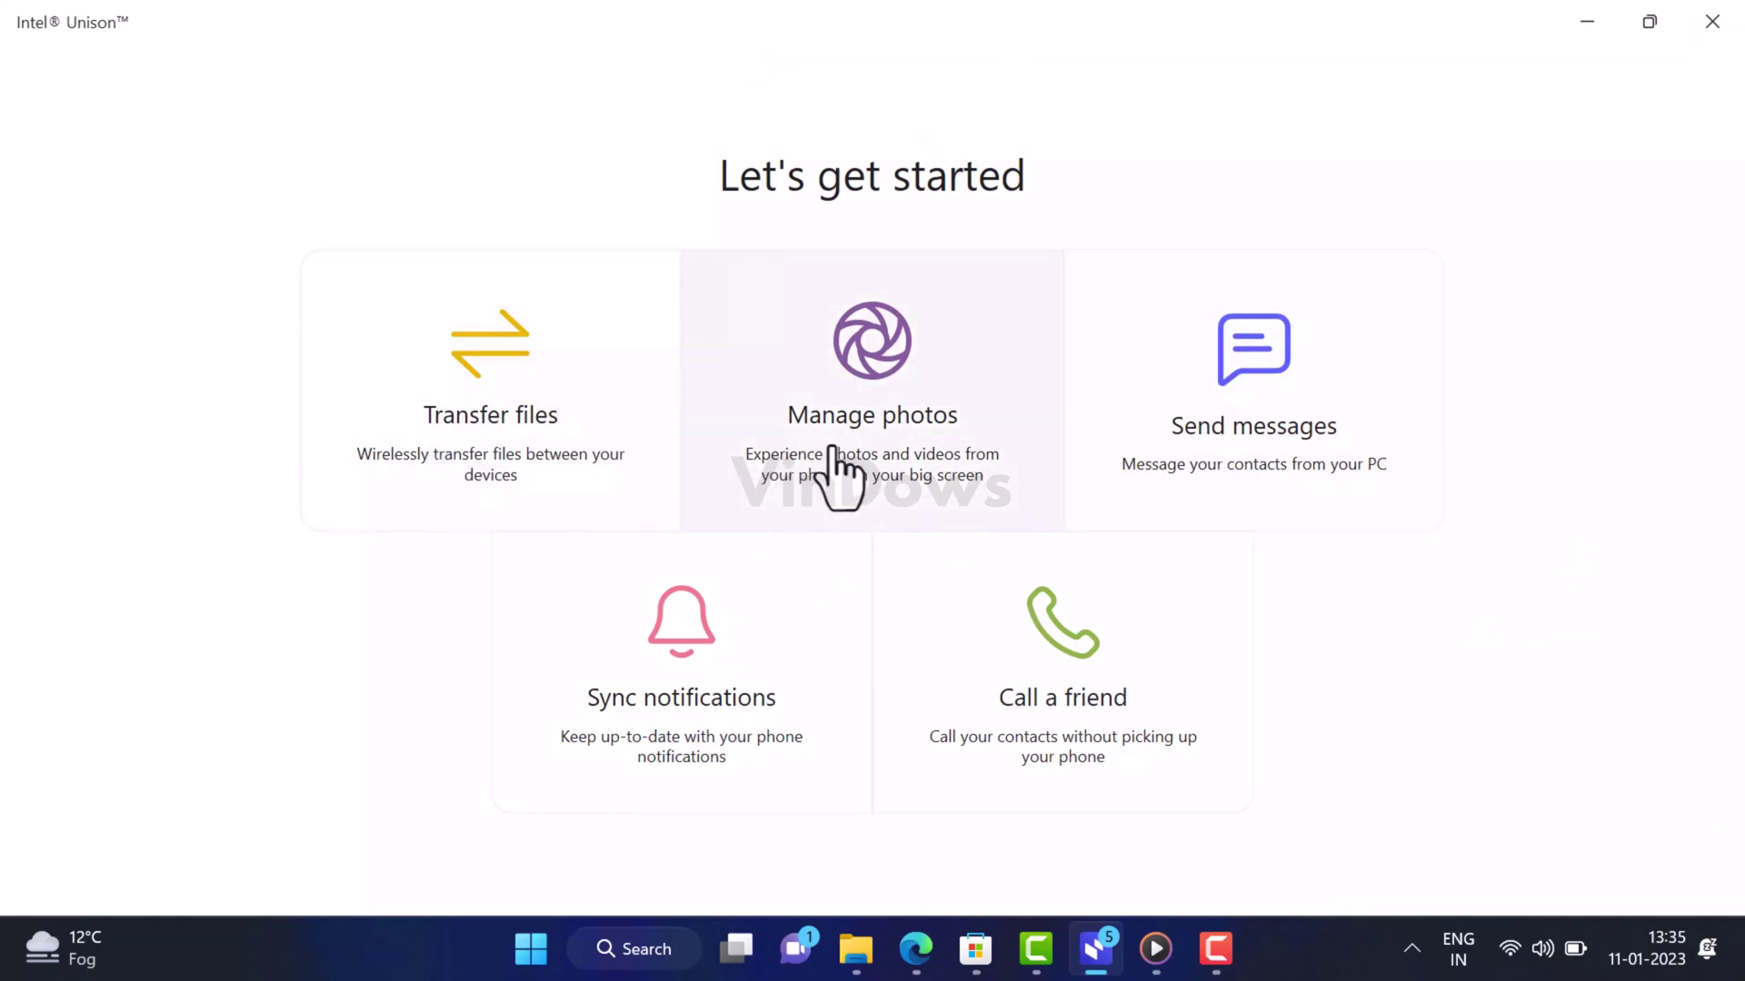
Go to file transfer and check the connected phone's status details.
{"action": "left_click", "coordinate": [465, 471]}
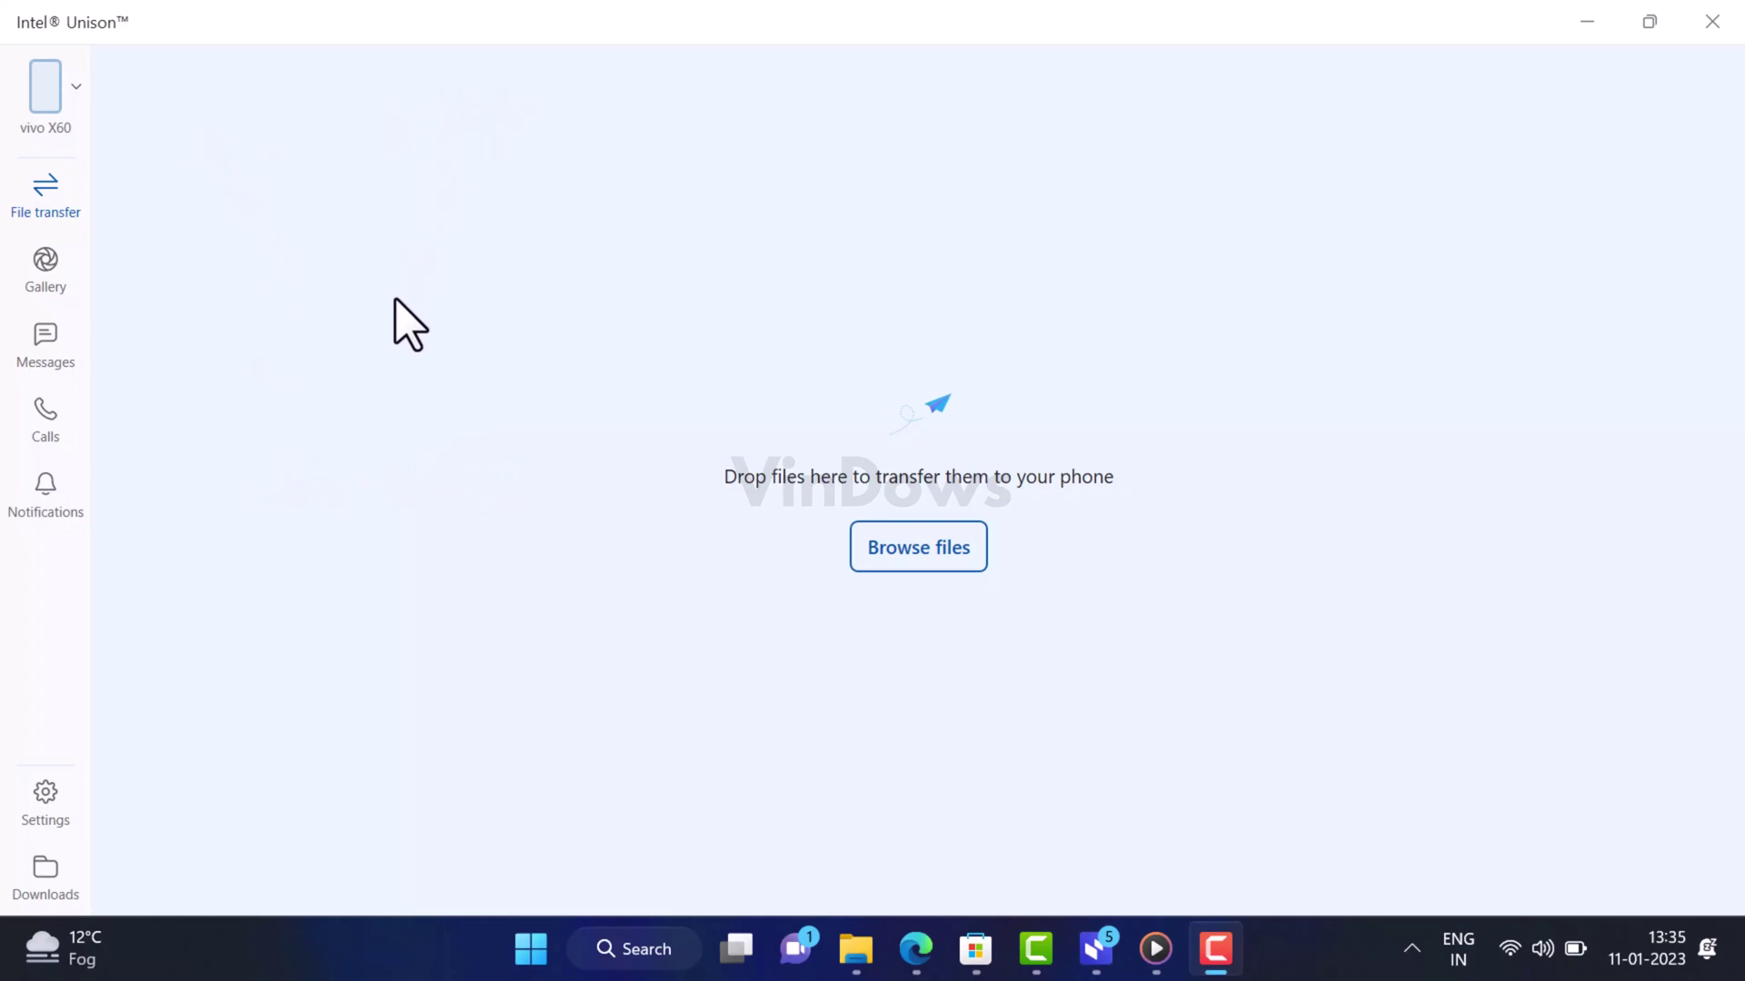
{"action": "left_click", "coordinate": [75, 94]}
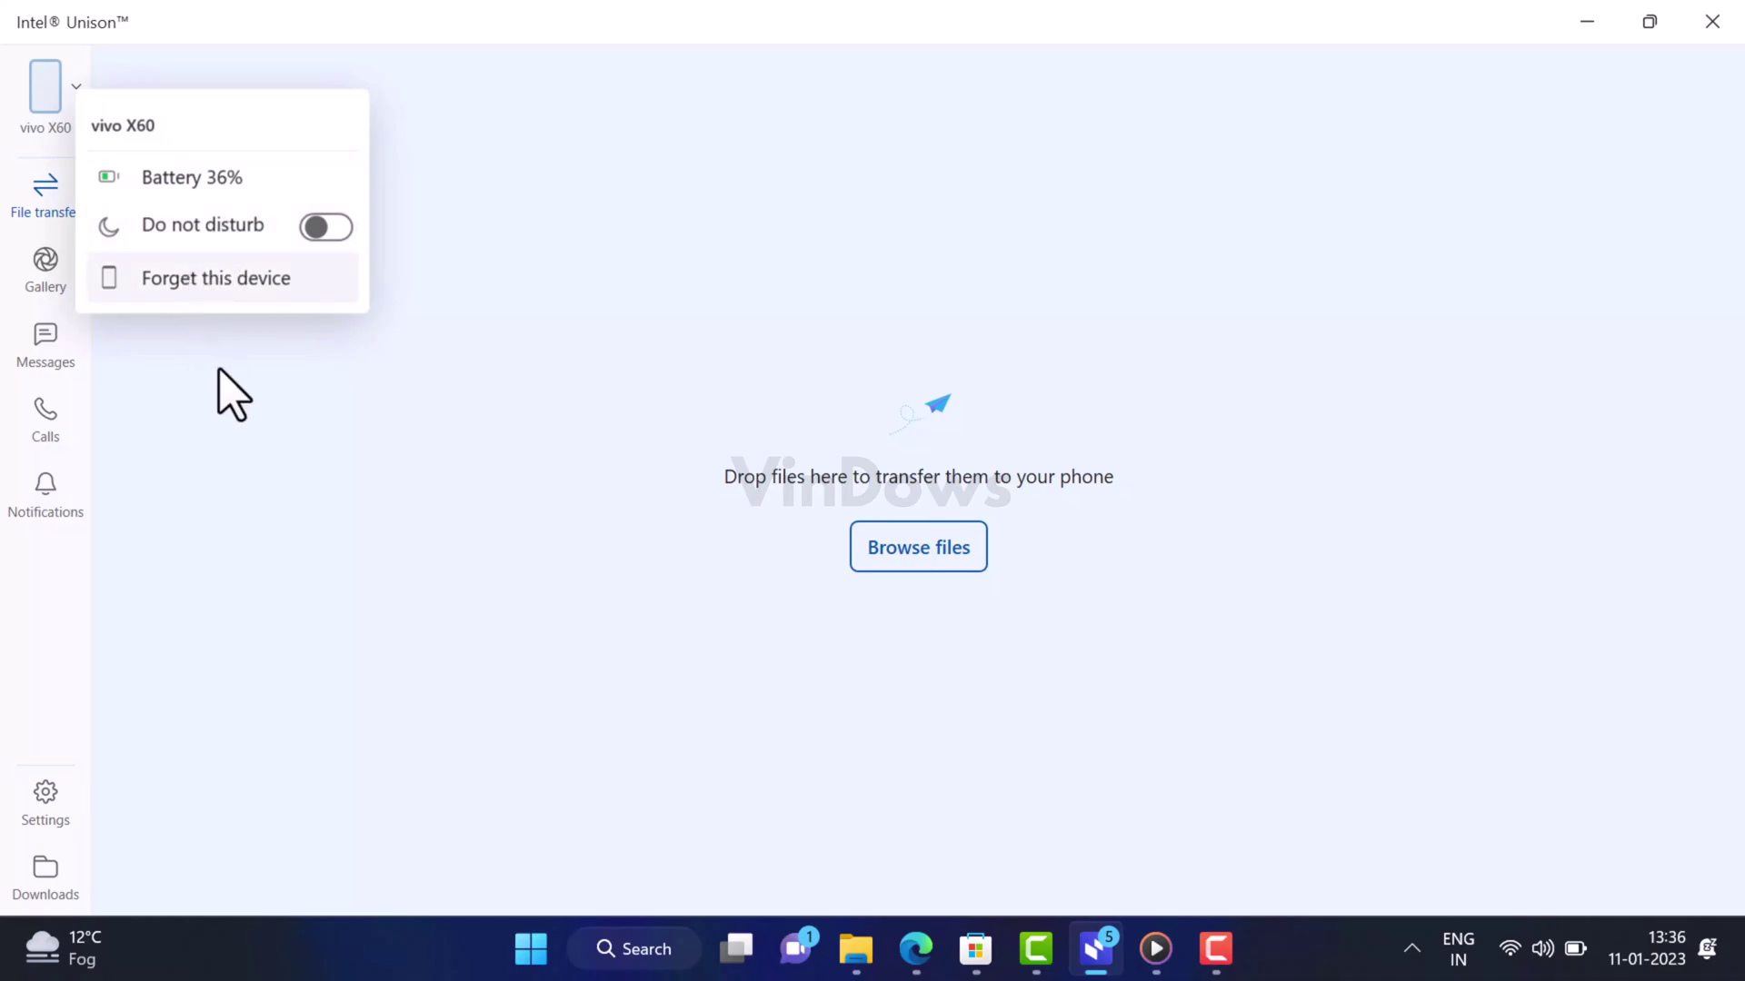
{"action": "left_click", "coordinate": [186, 368]}
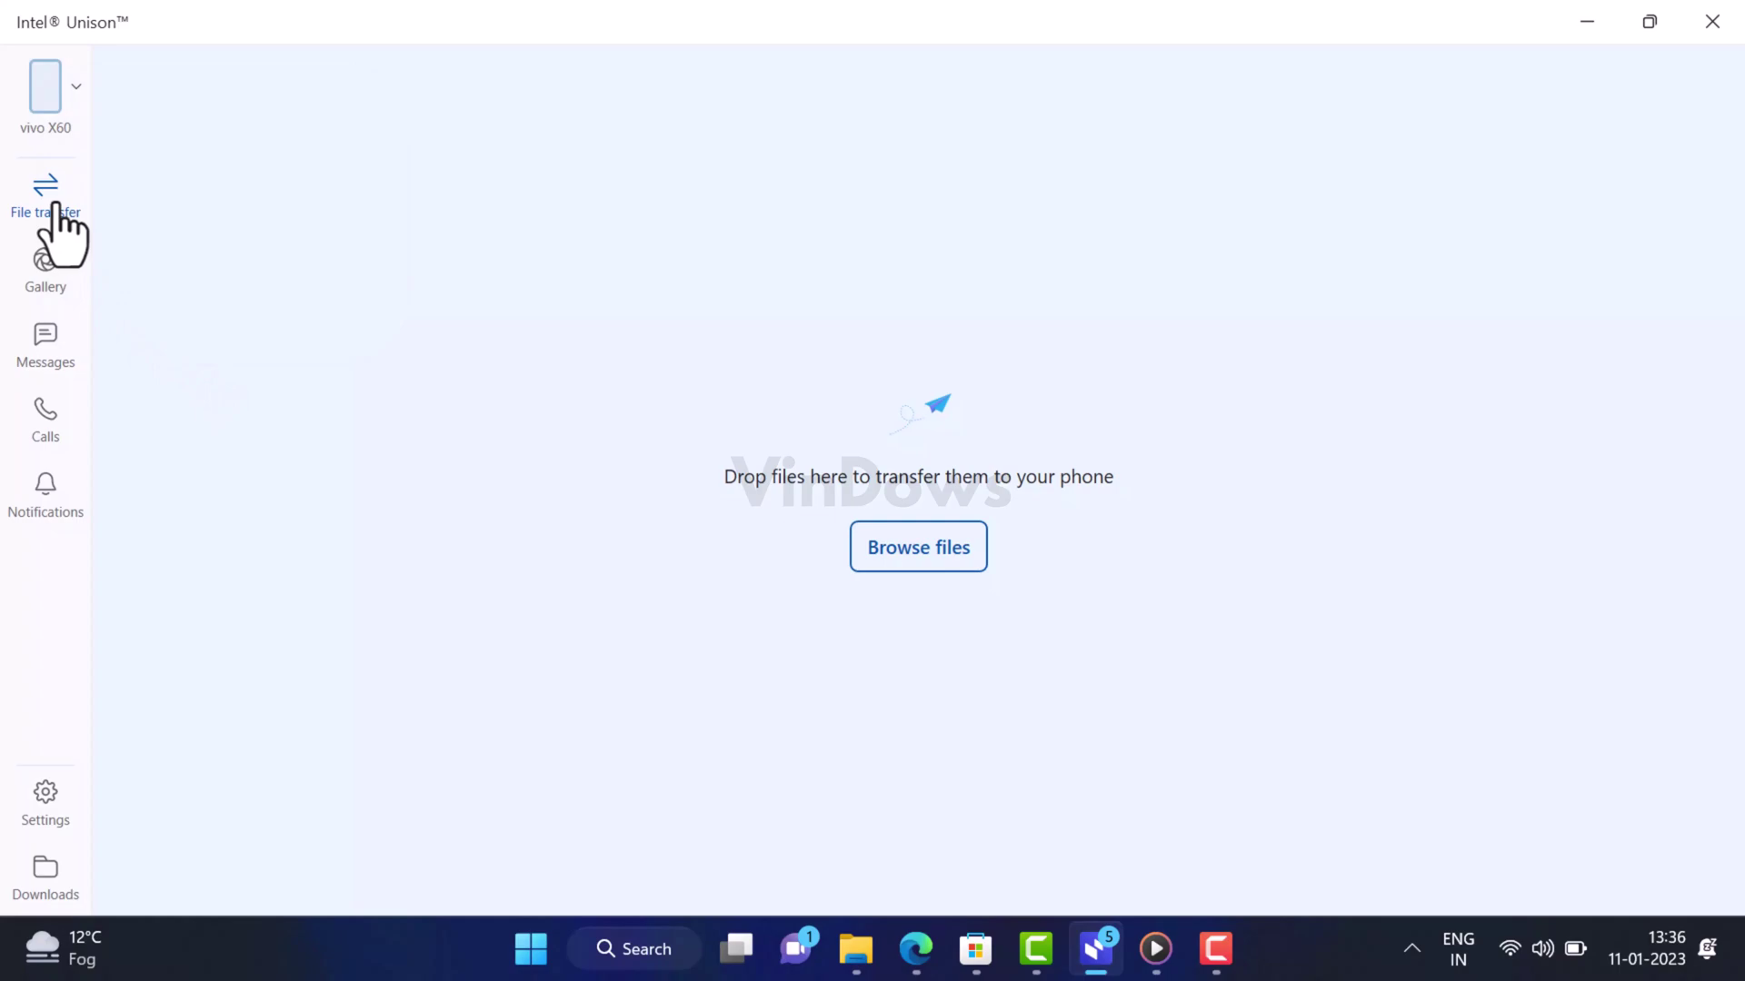
Send IMG_E0842 from the iPhone Photos folder to the phone and view the completed transfer.
{"action": "left_click", "coordinate": [907, 567]}
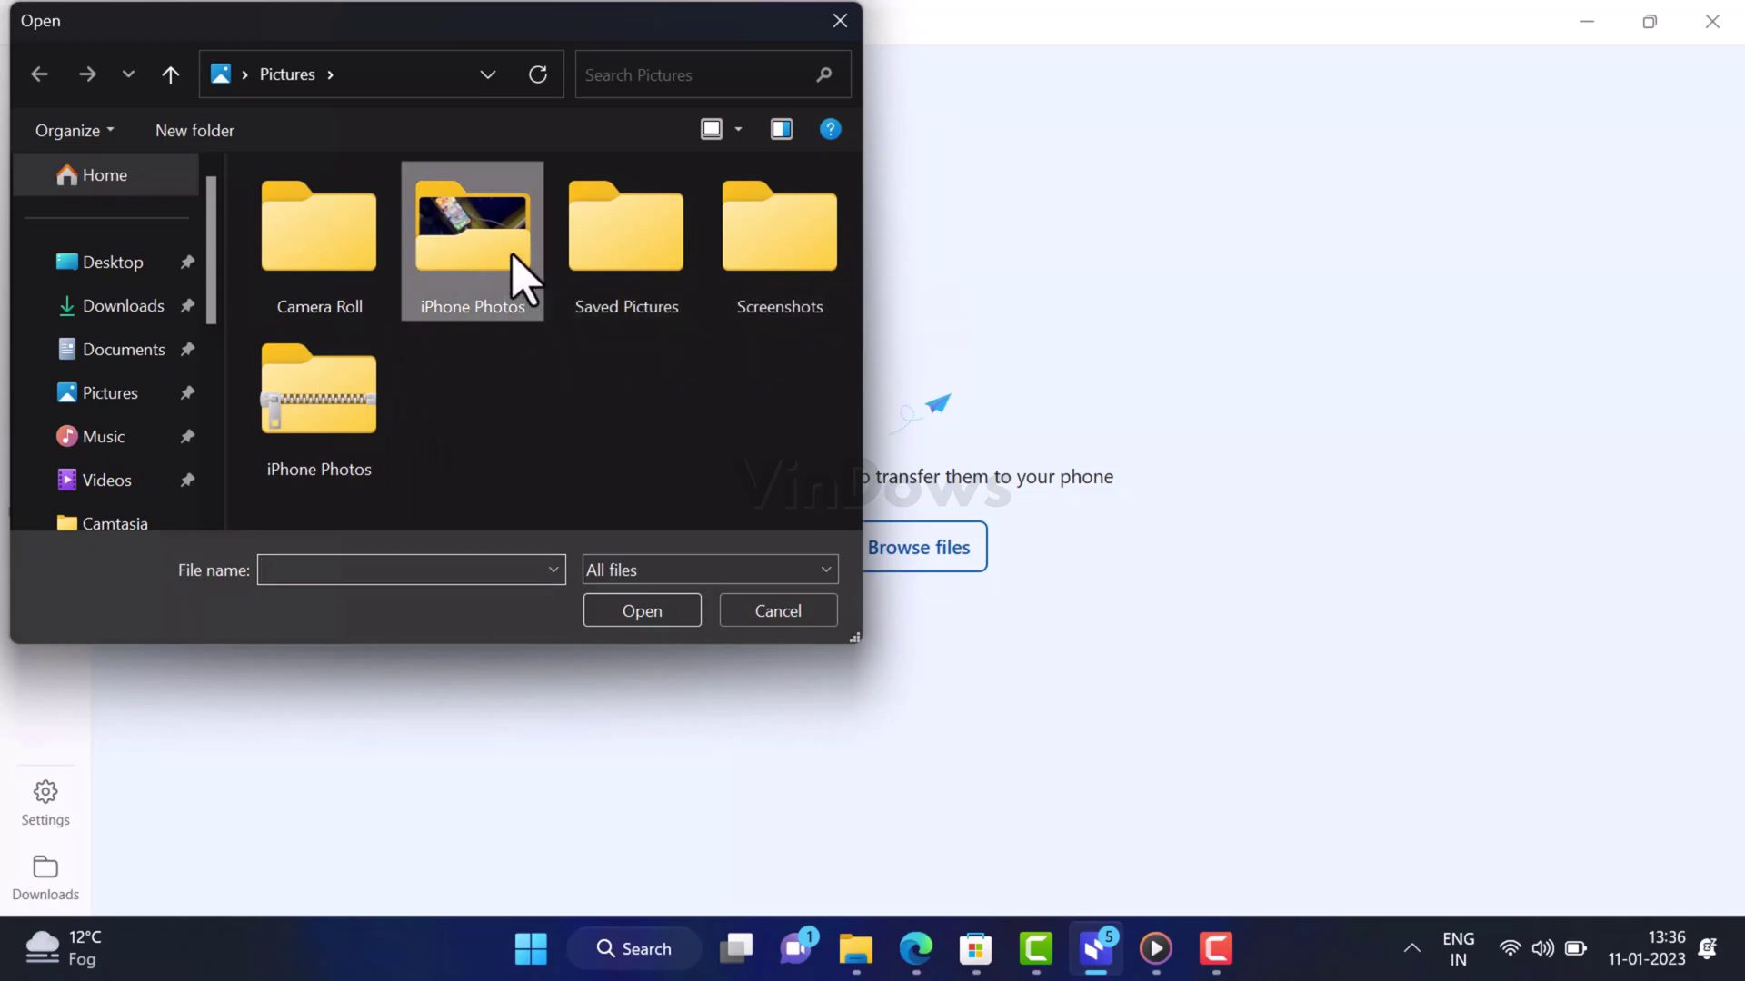
{"action": "double_click", "coordinate": [523, 280]}
{"action": "left_click", "coordinate": [508, 284]}
{"action": "left_click", "coordinate": [647, 617]}
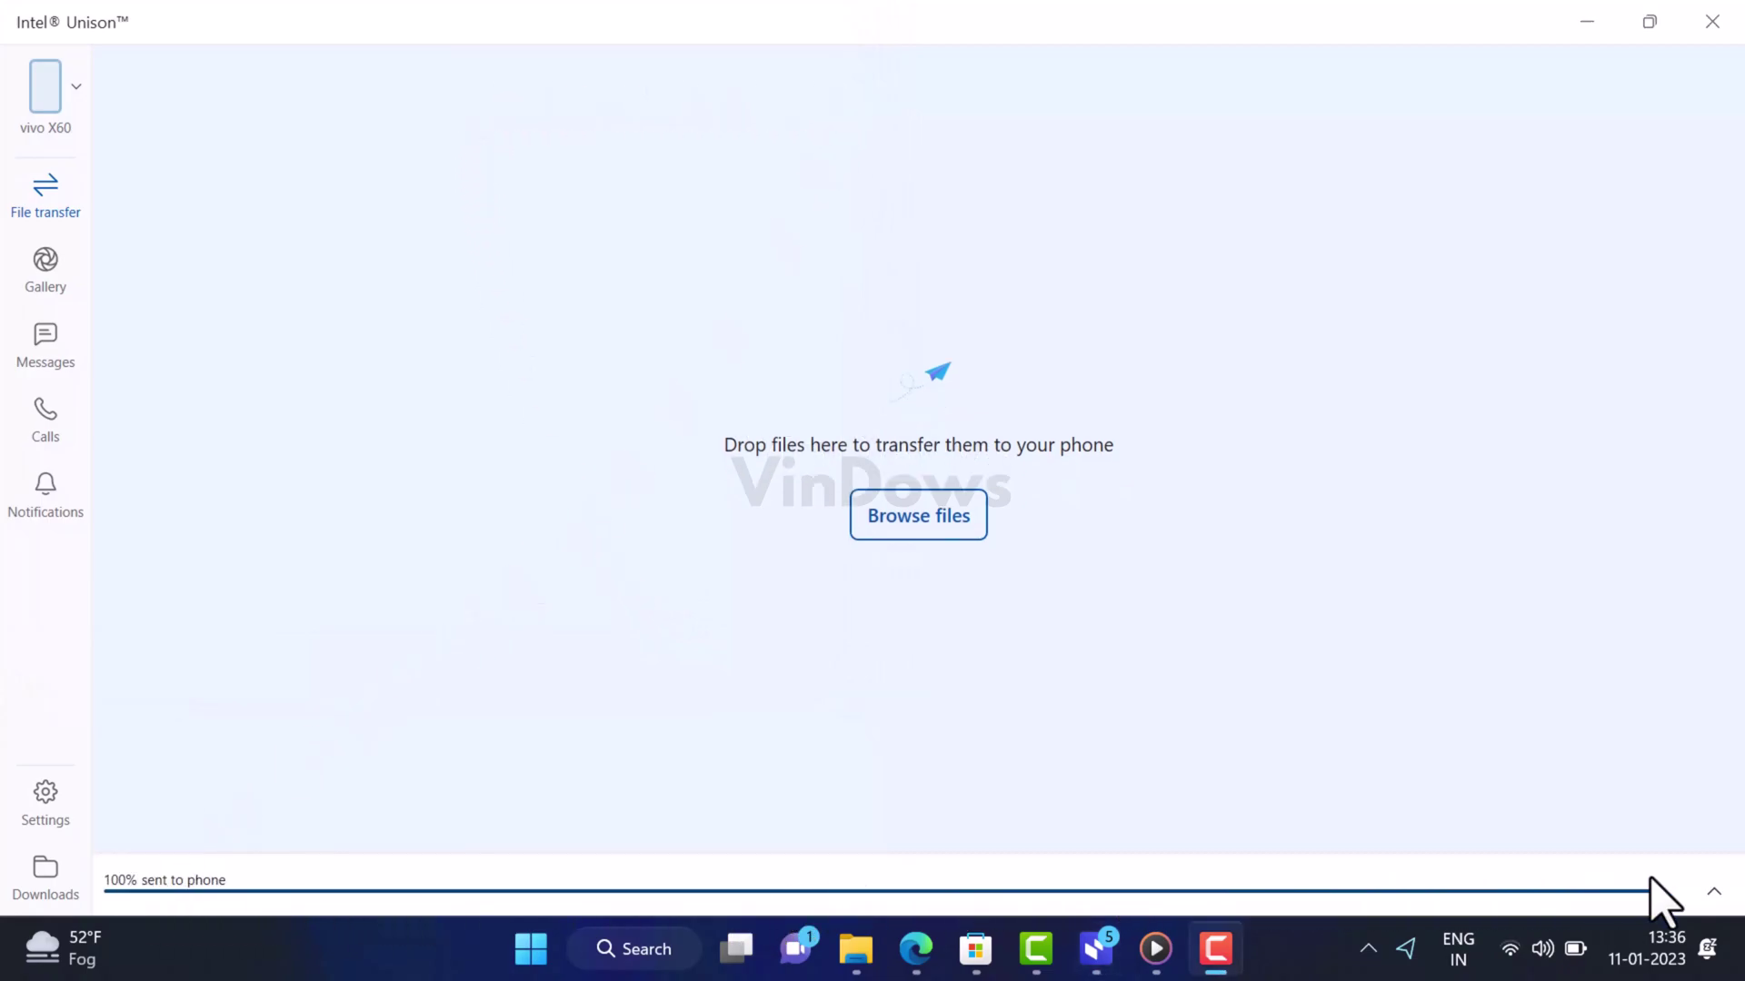
{"action": "left_click", "coordinate": [1713, 892]}
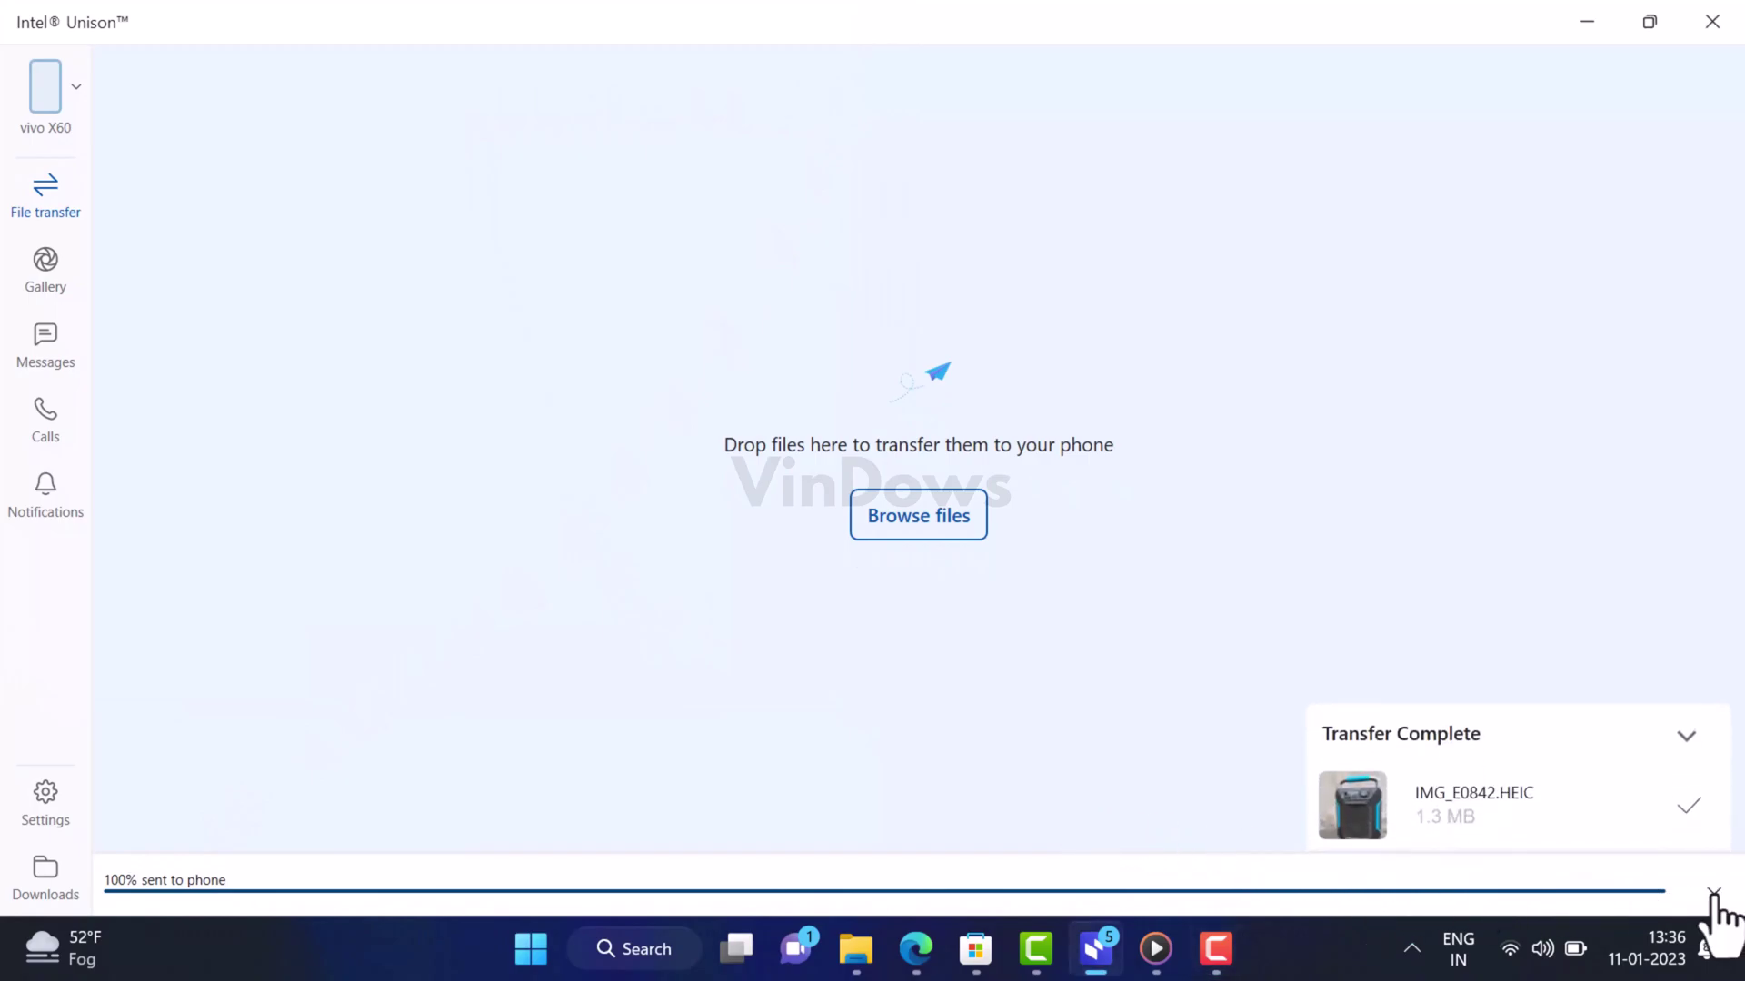
Show the phone gallery's videos as large, uncropped full-view thumbnails.
{"action": "left_click", "coordinate": [34, 293]}
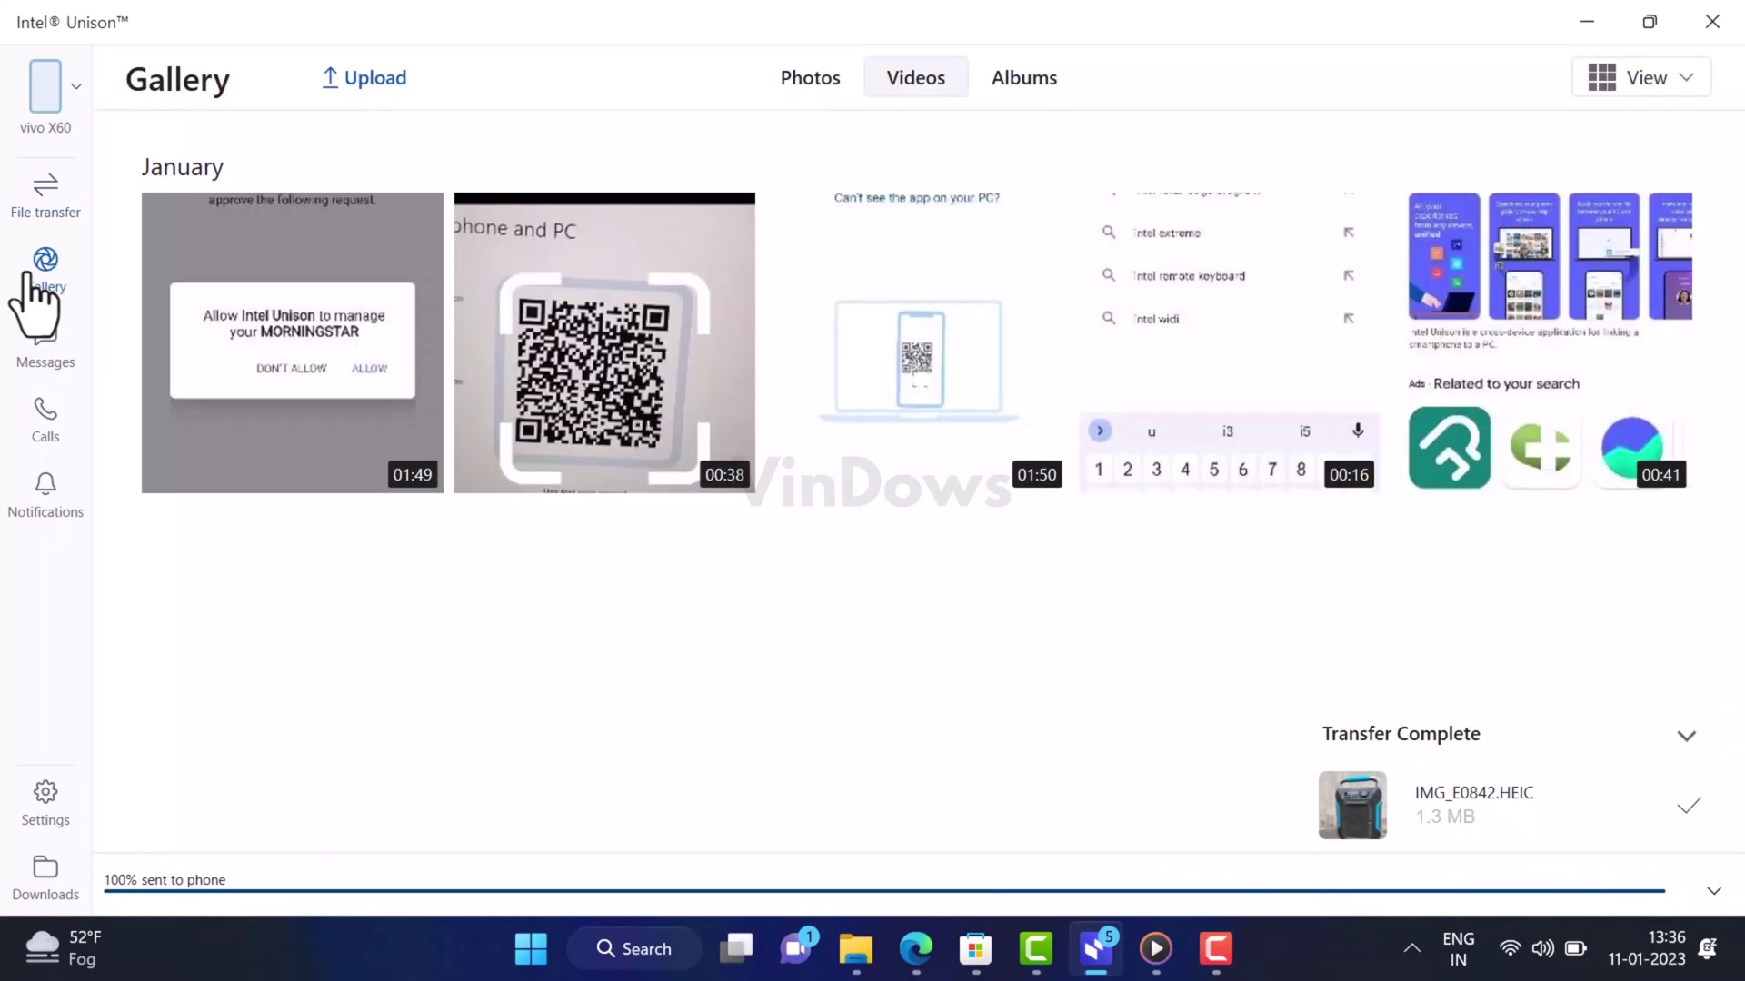
{"action": "mouse_move", "coordinate": [1226, 342]}
{"action": "left_click", "coordinate": [1686, 736]}
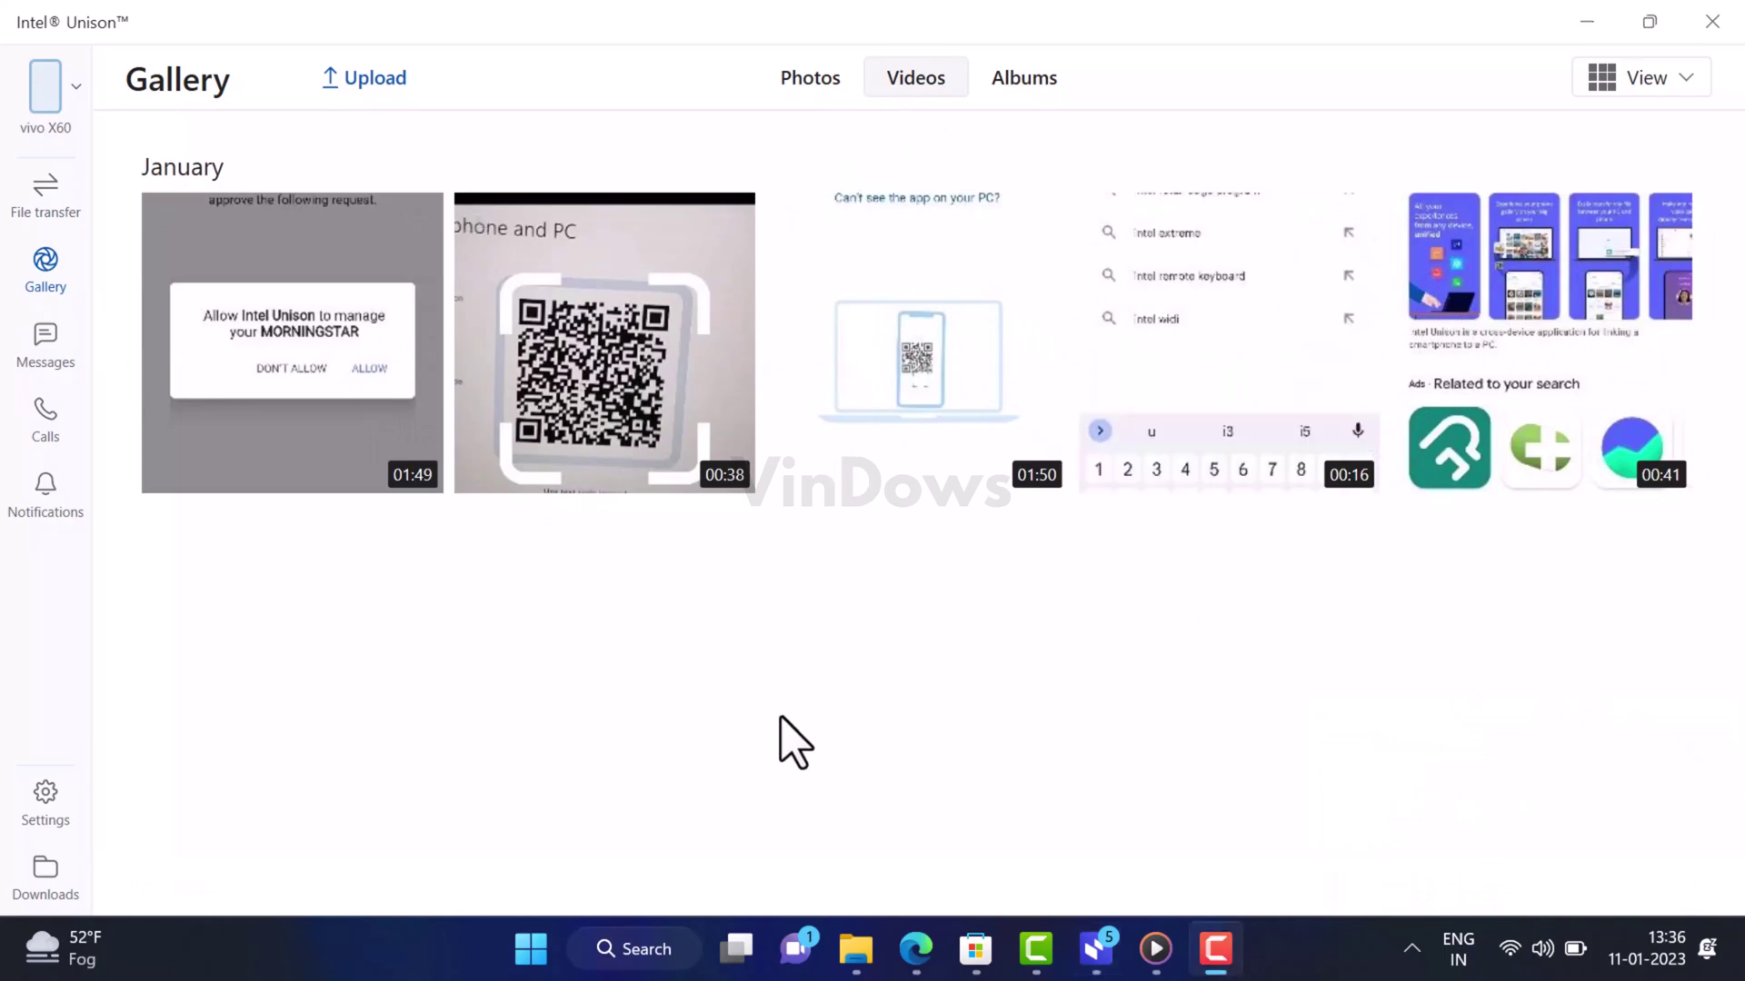
{"action": "left_click", "coordinate": [1677, 85]}
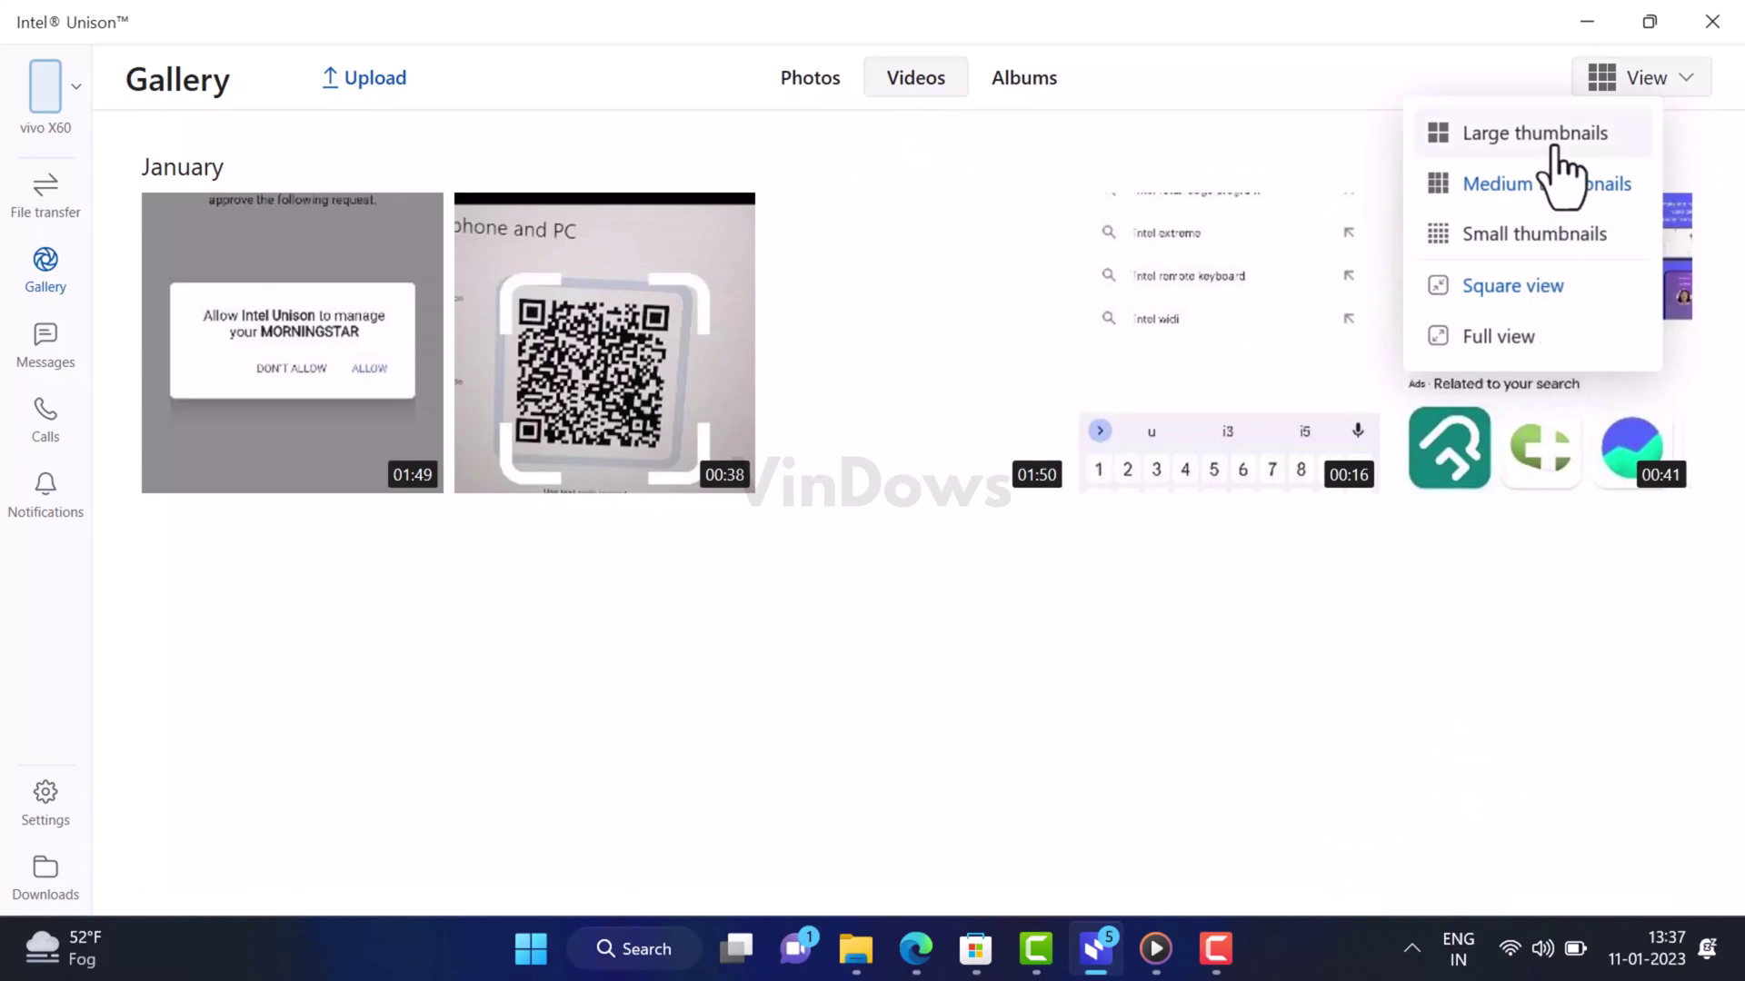
{"action": "left_click", "coordinate": [1486, 139]}
{"action": "left_click", "coordinate": [1629, 83]}
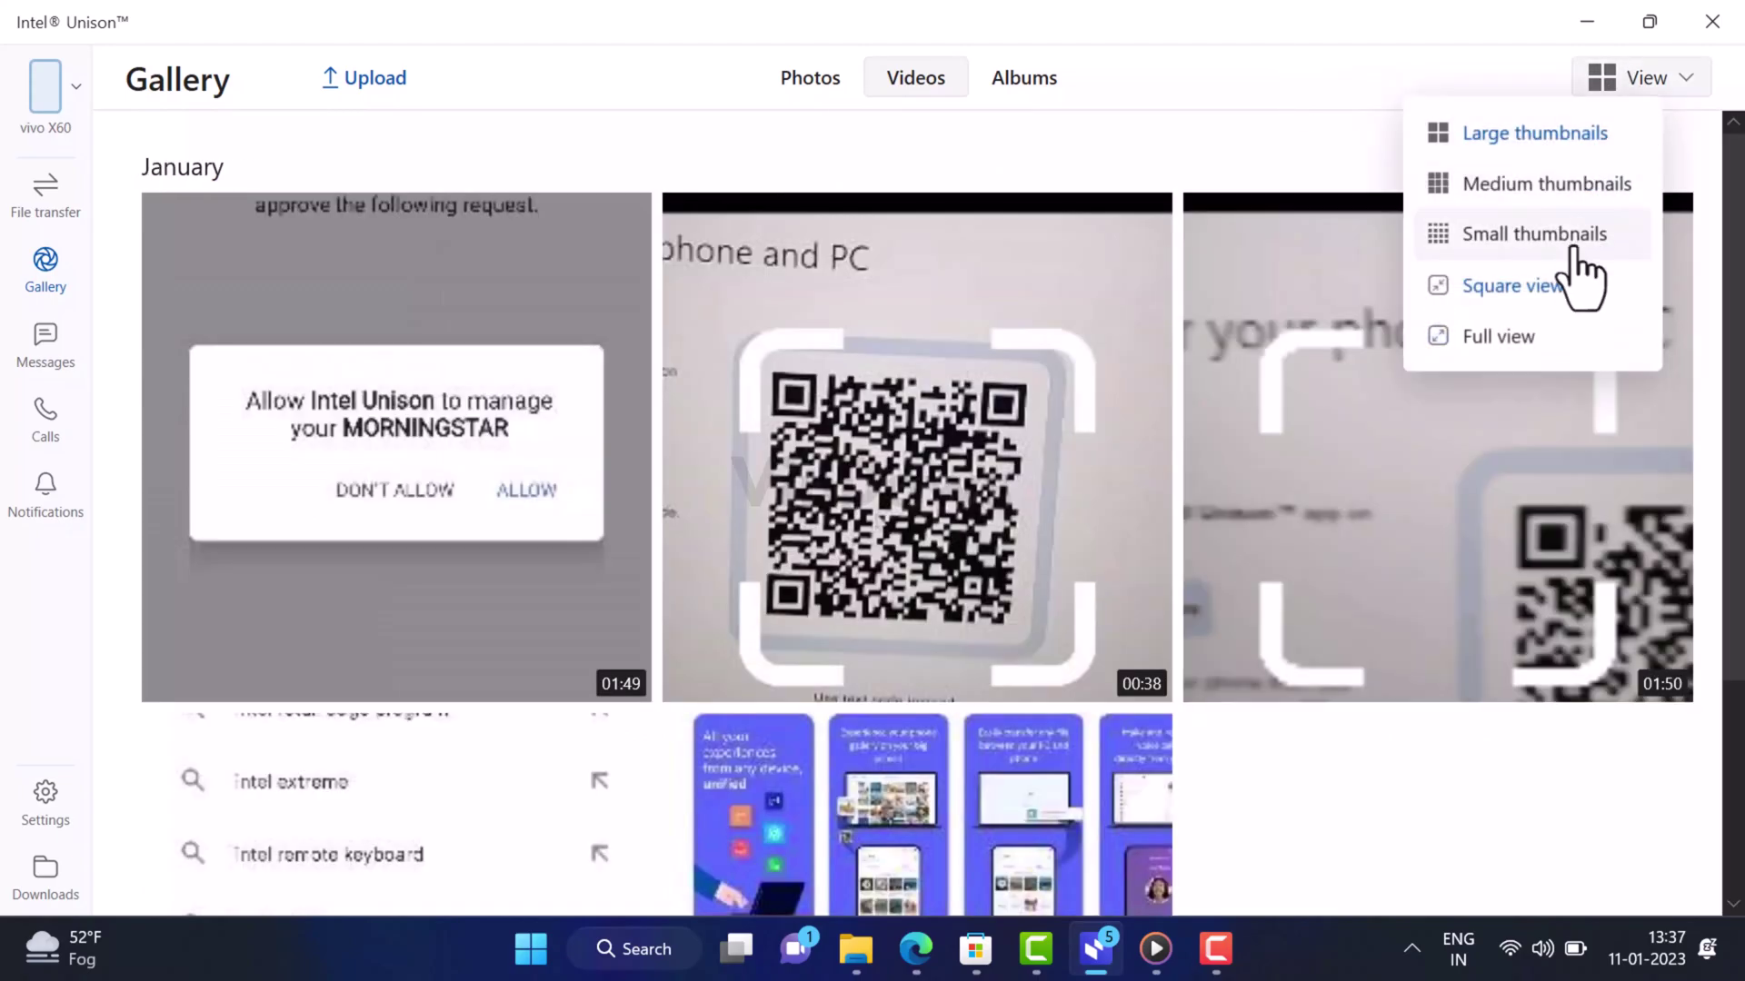
{"action": "left_click", "coordinate": [1567, 339]}
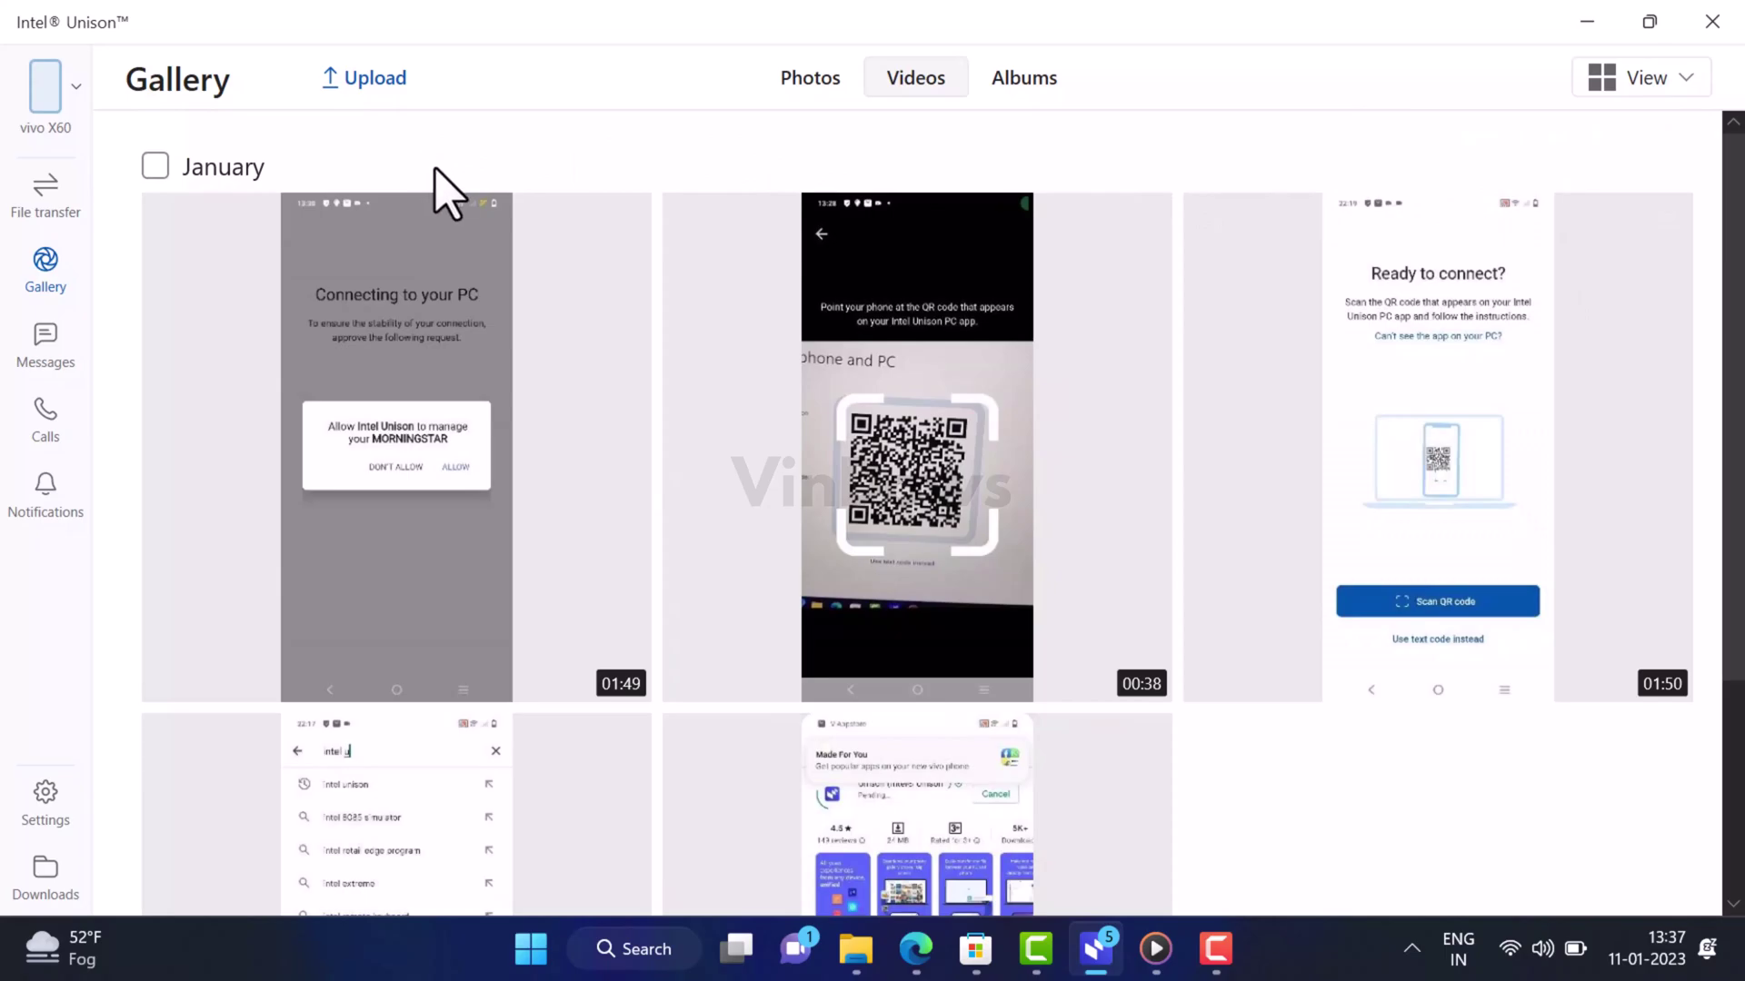
{"action": "mouse_move", "coordinate": [396, 447]}
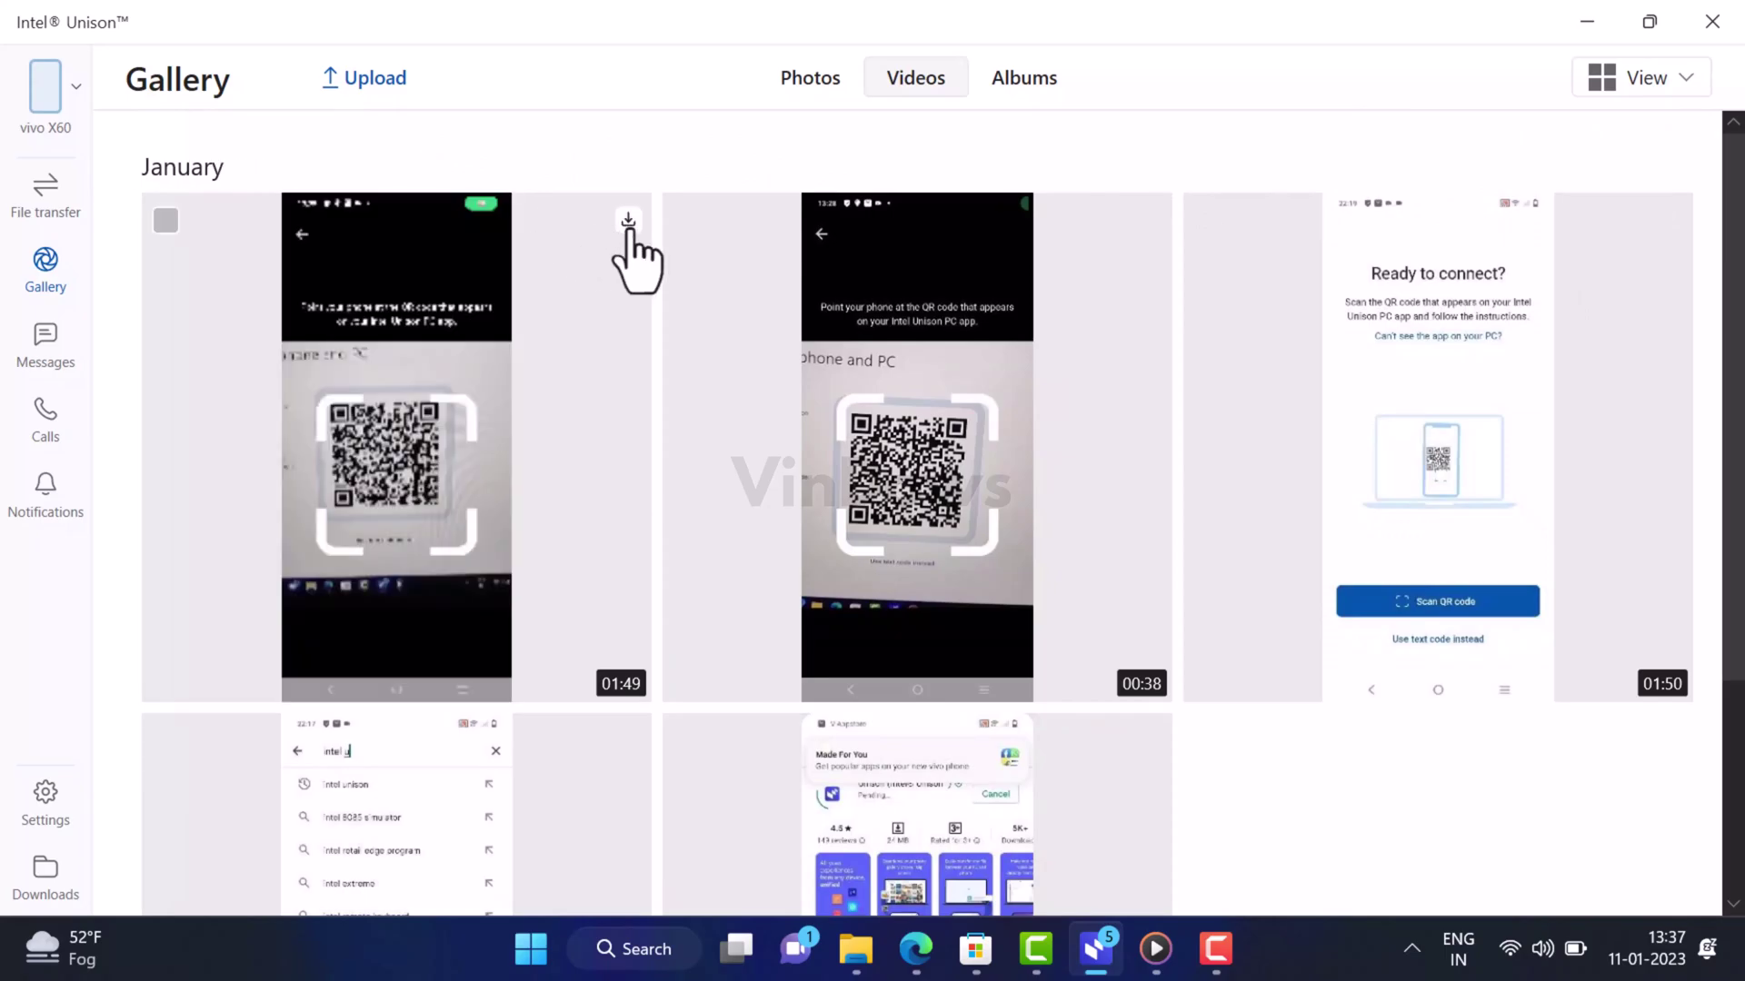
Download the first video to the PC and upload IMG_E0843 to the phone's gallery.
{"action": "left_click", "coordinate": [628, 221]}
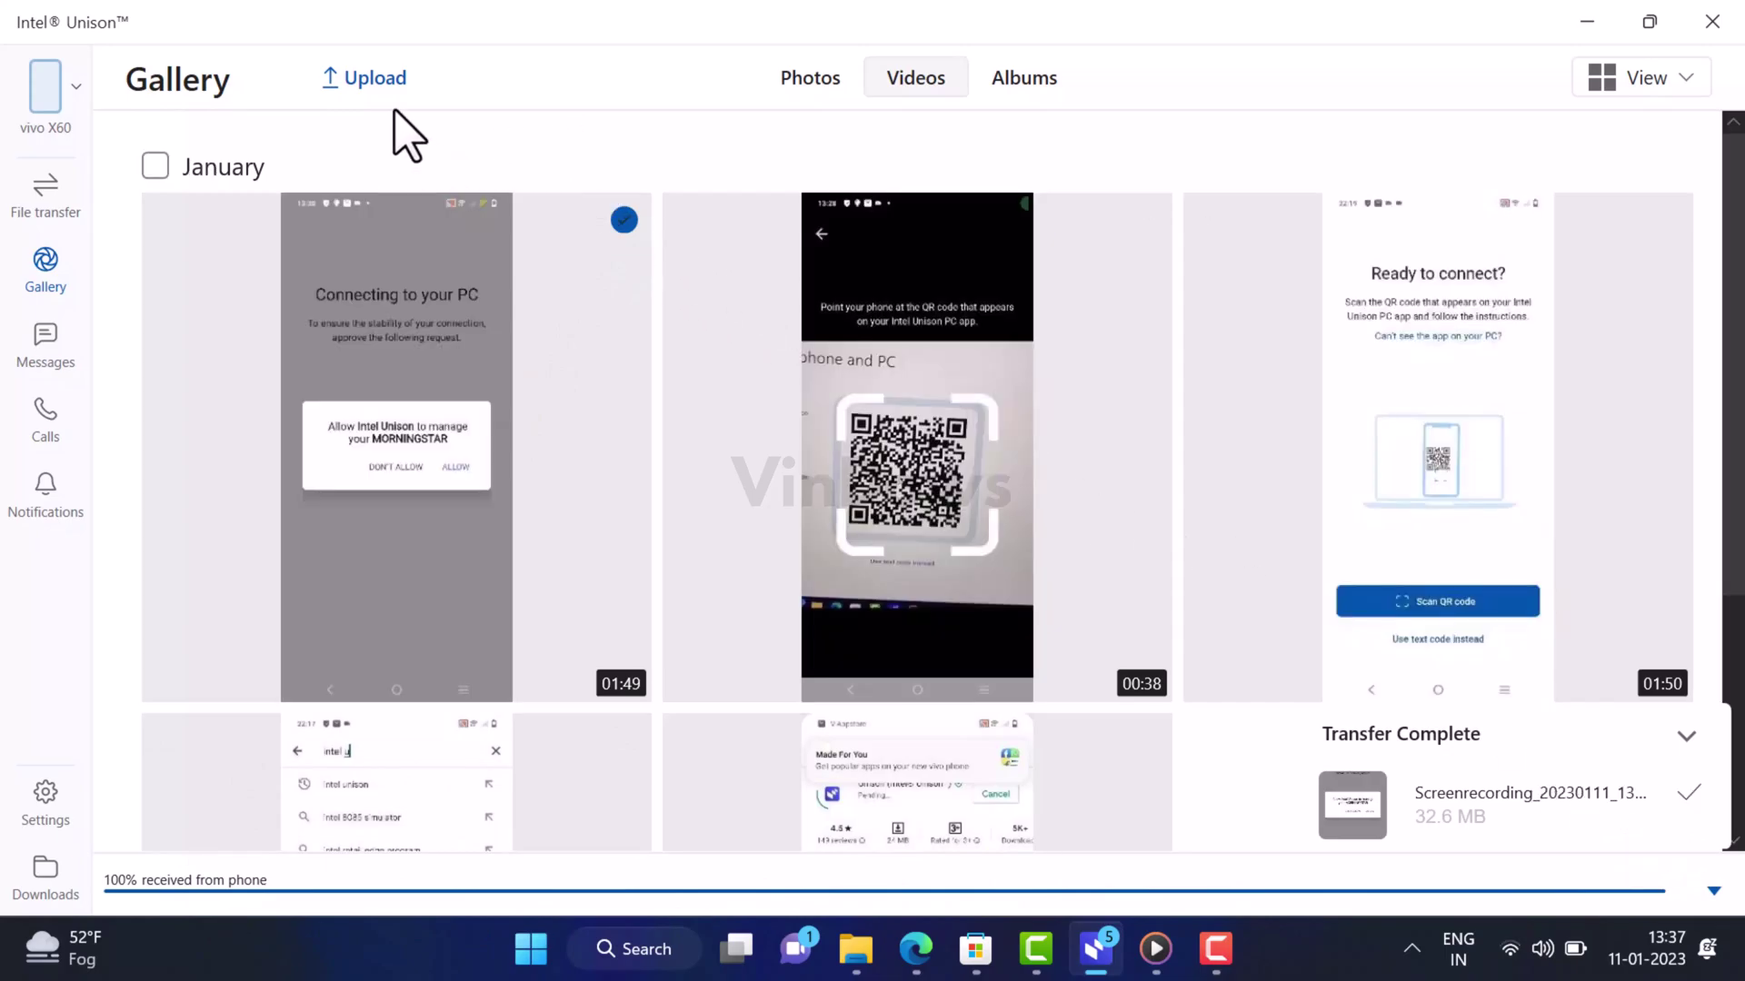
{"action": "left_click", "coordinate": [380, 88]}
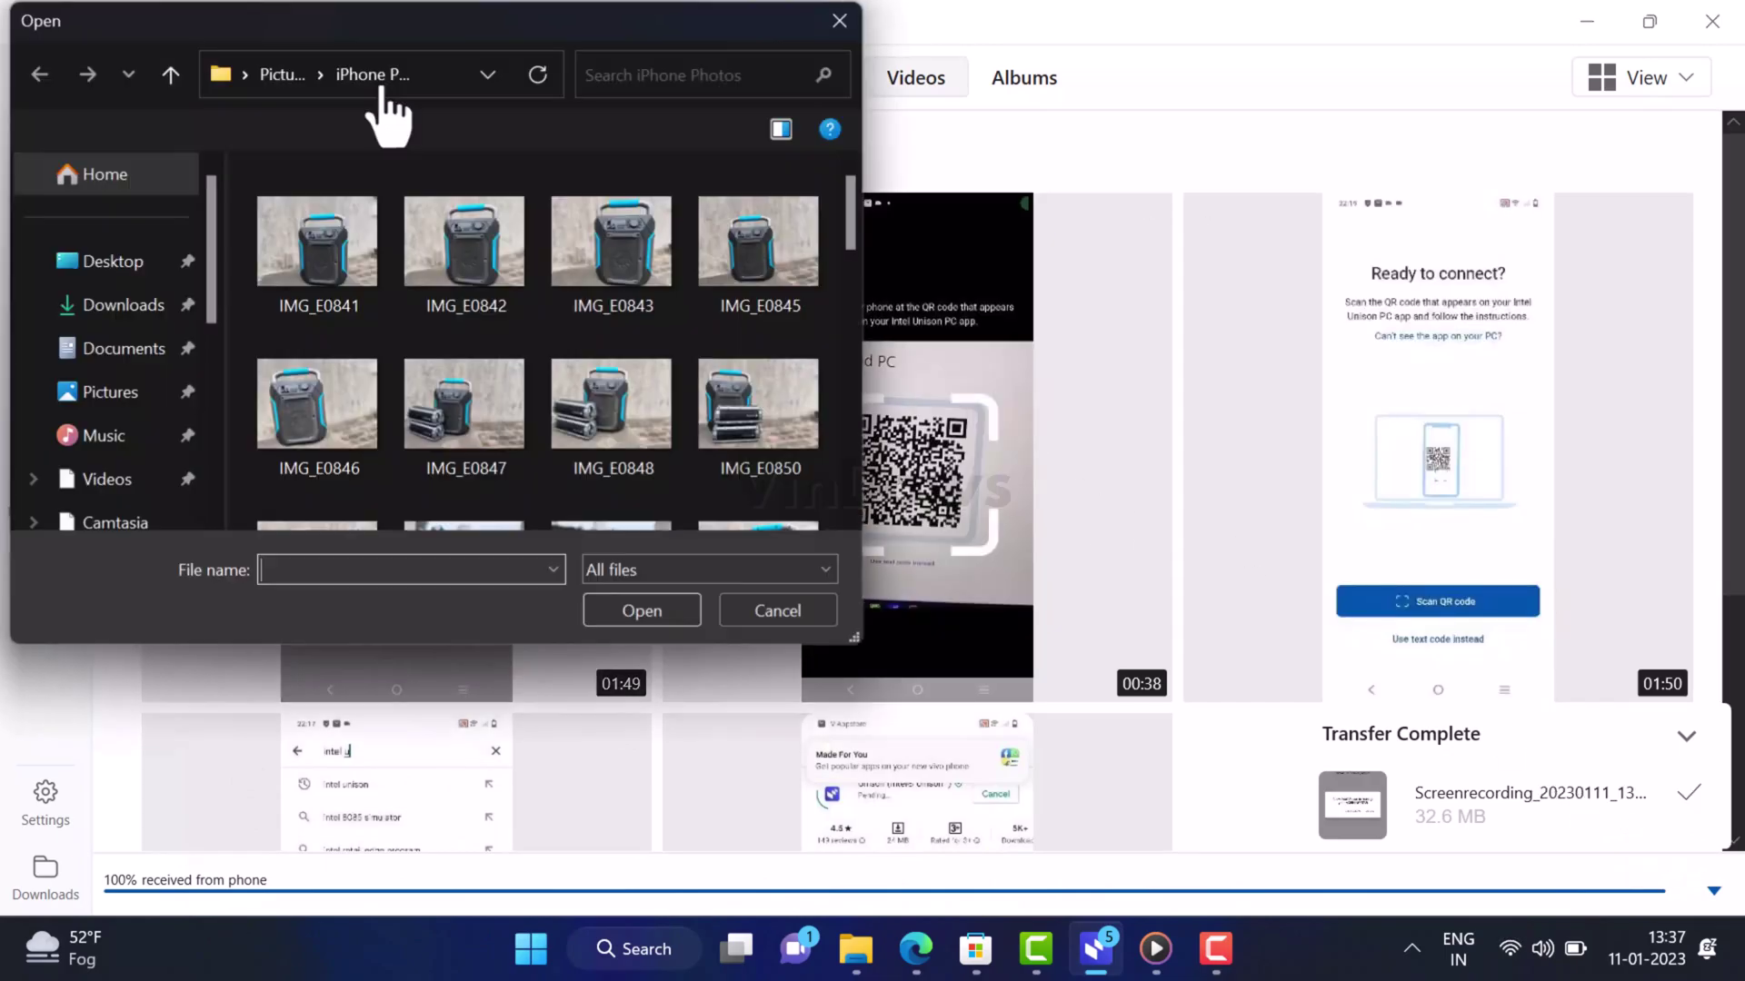
{"action": "left_click", "coordinate": [624, 273]}
{"action": "left_click", "coordinate": [657, 609]}
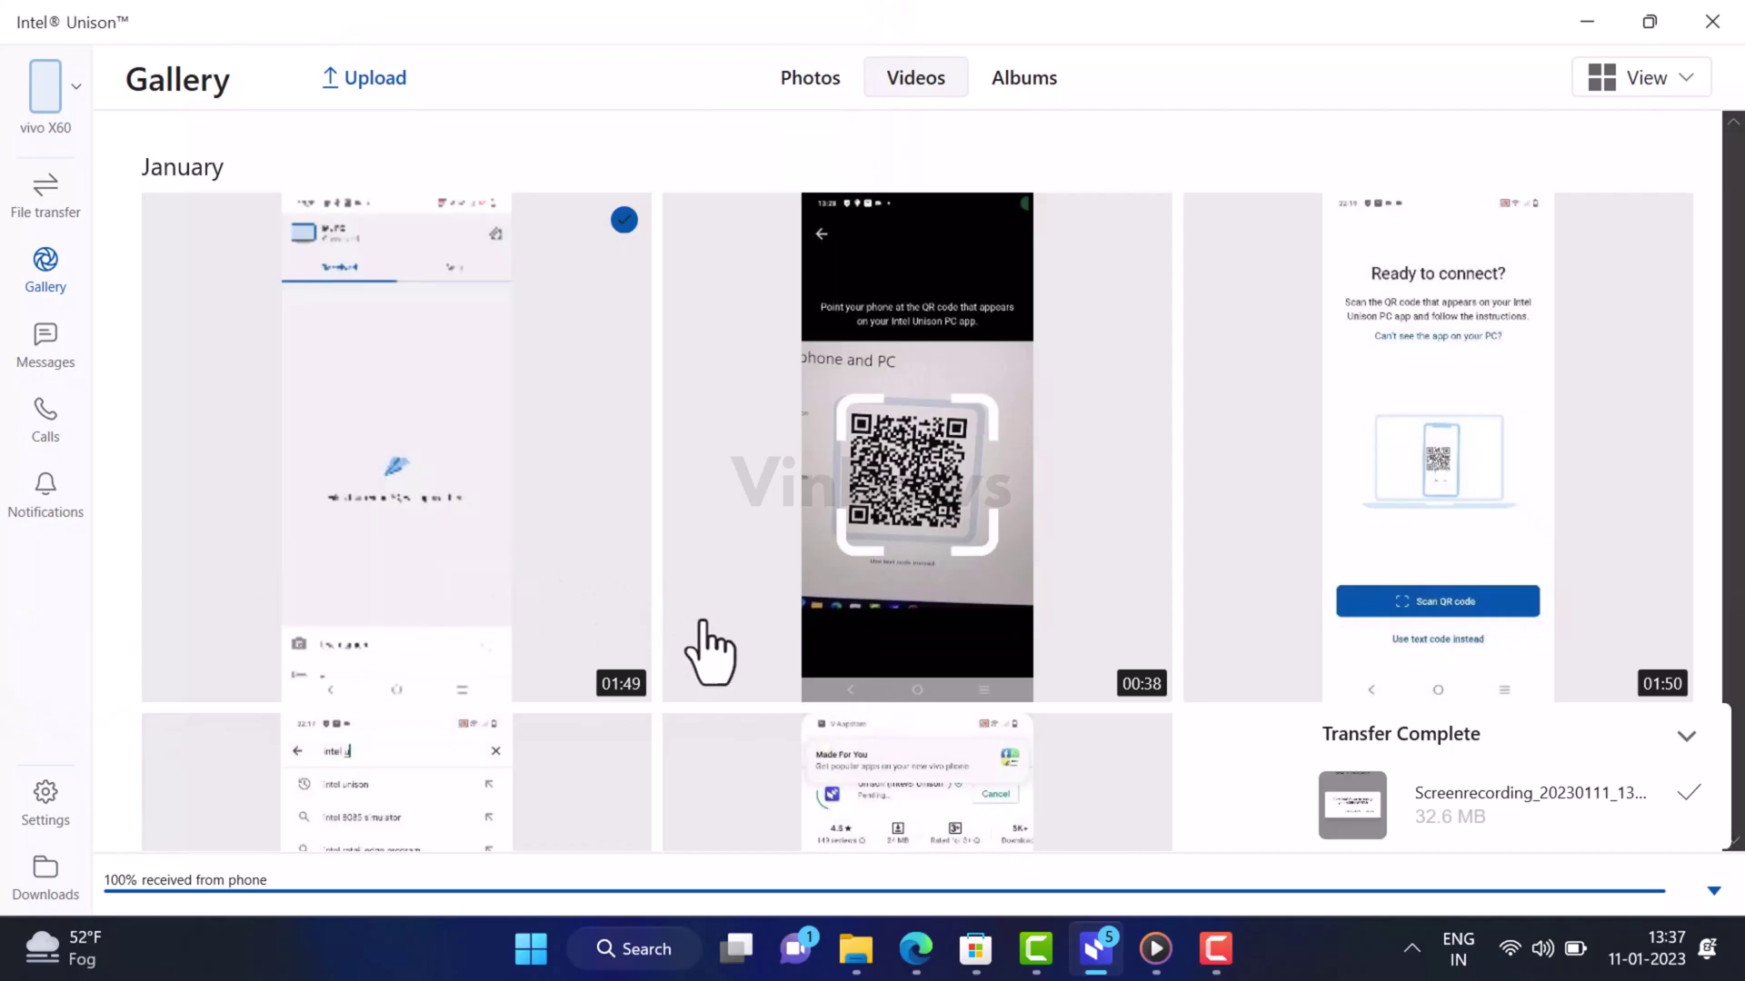
View the gallery's Photos tab, then move on to the phone's Messages.
{"action": "left_click", "coordinate": [793, 84]}
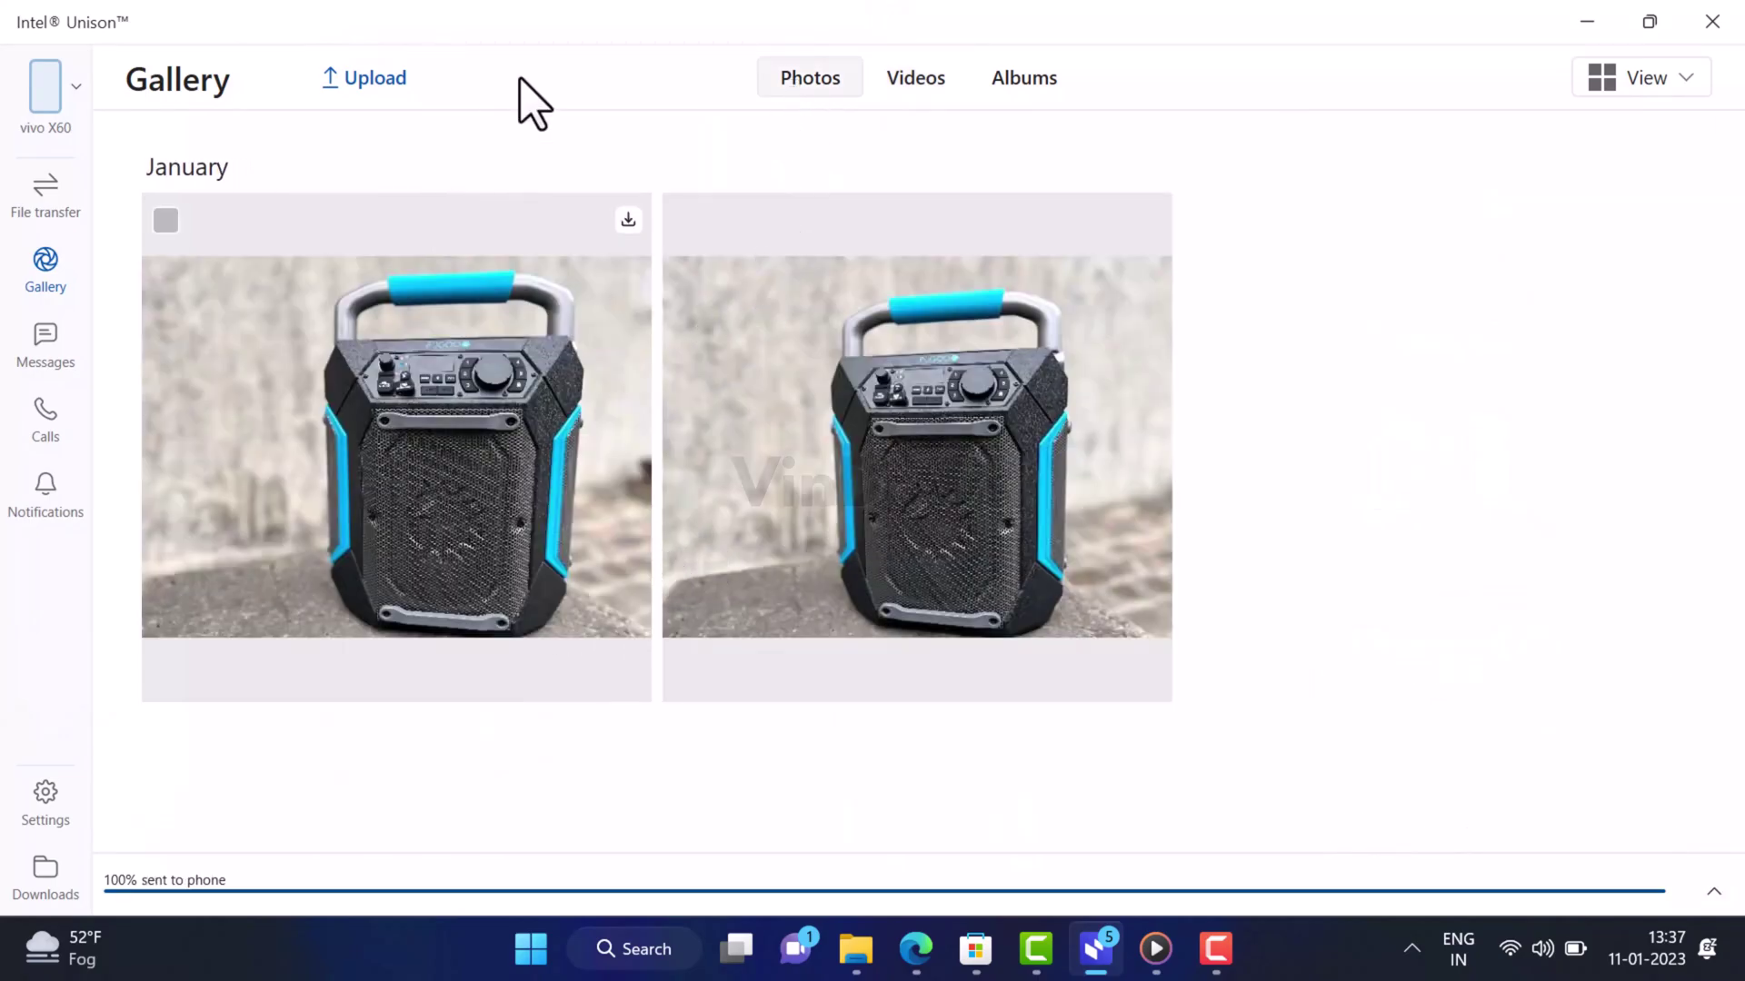
{"action": "left_click", "coordinate": [49, 352]}
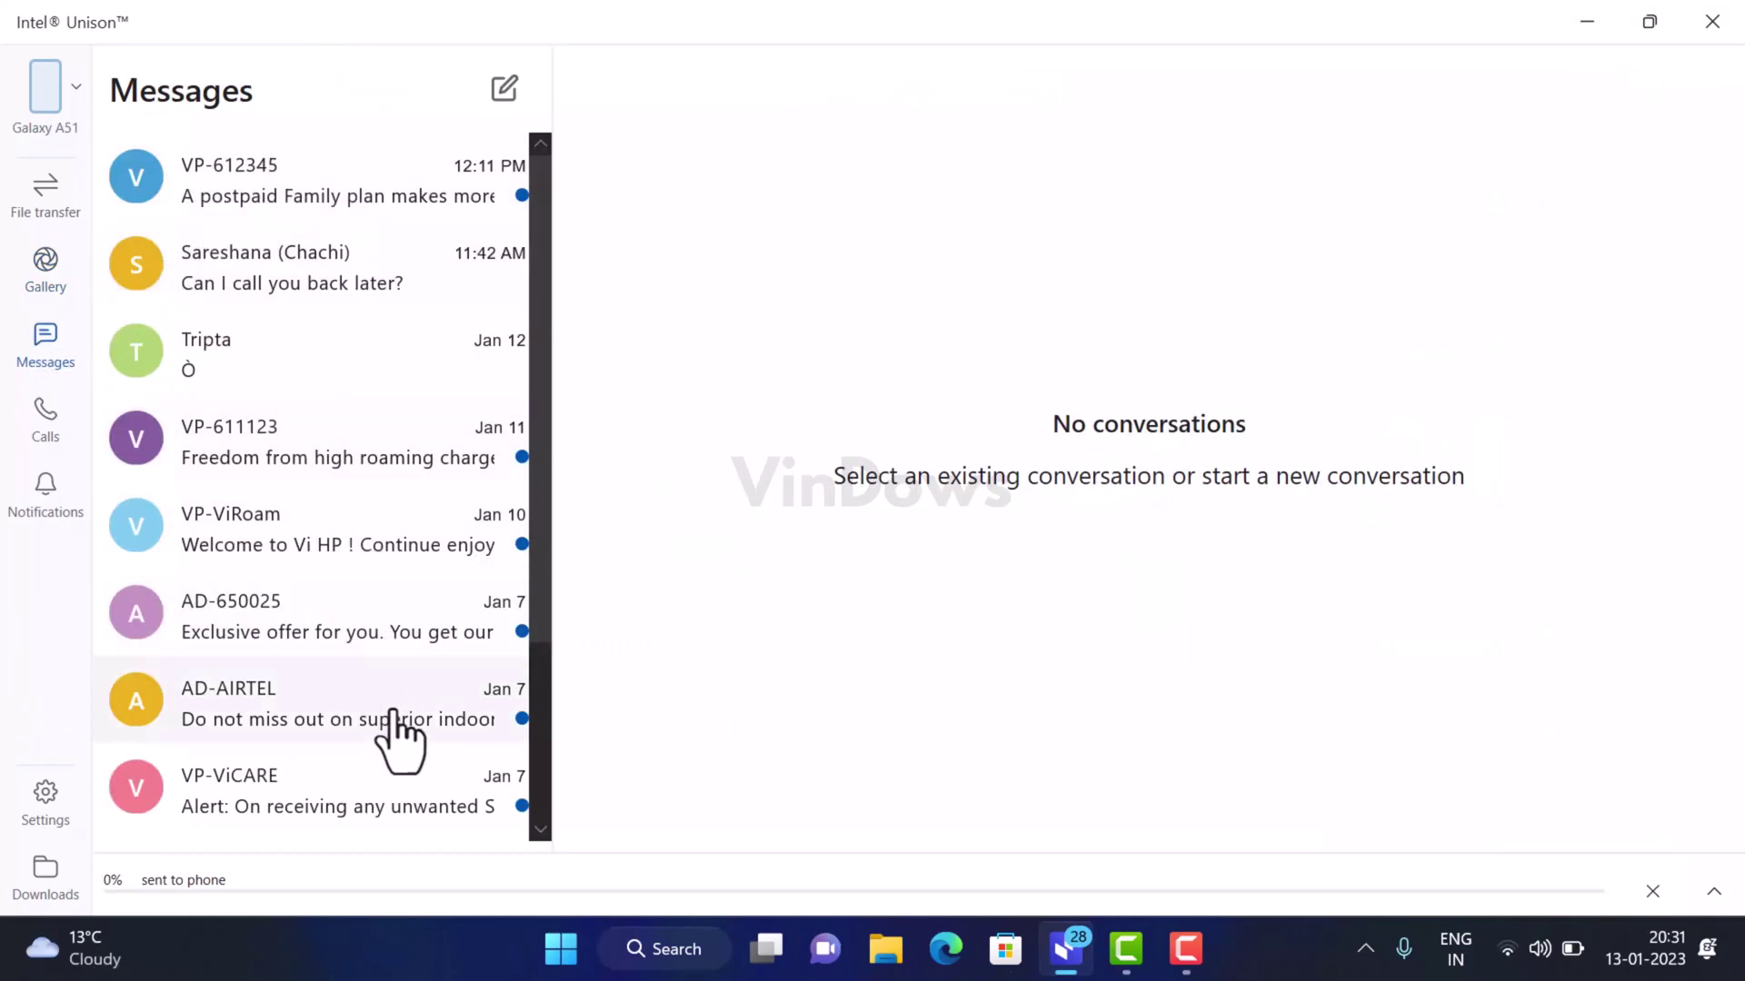
View the VP-612345 conversation, start a new message, then go to the Calls page.
{"action": "left_click", "coordinate": [437, 215]}
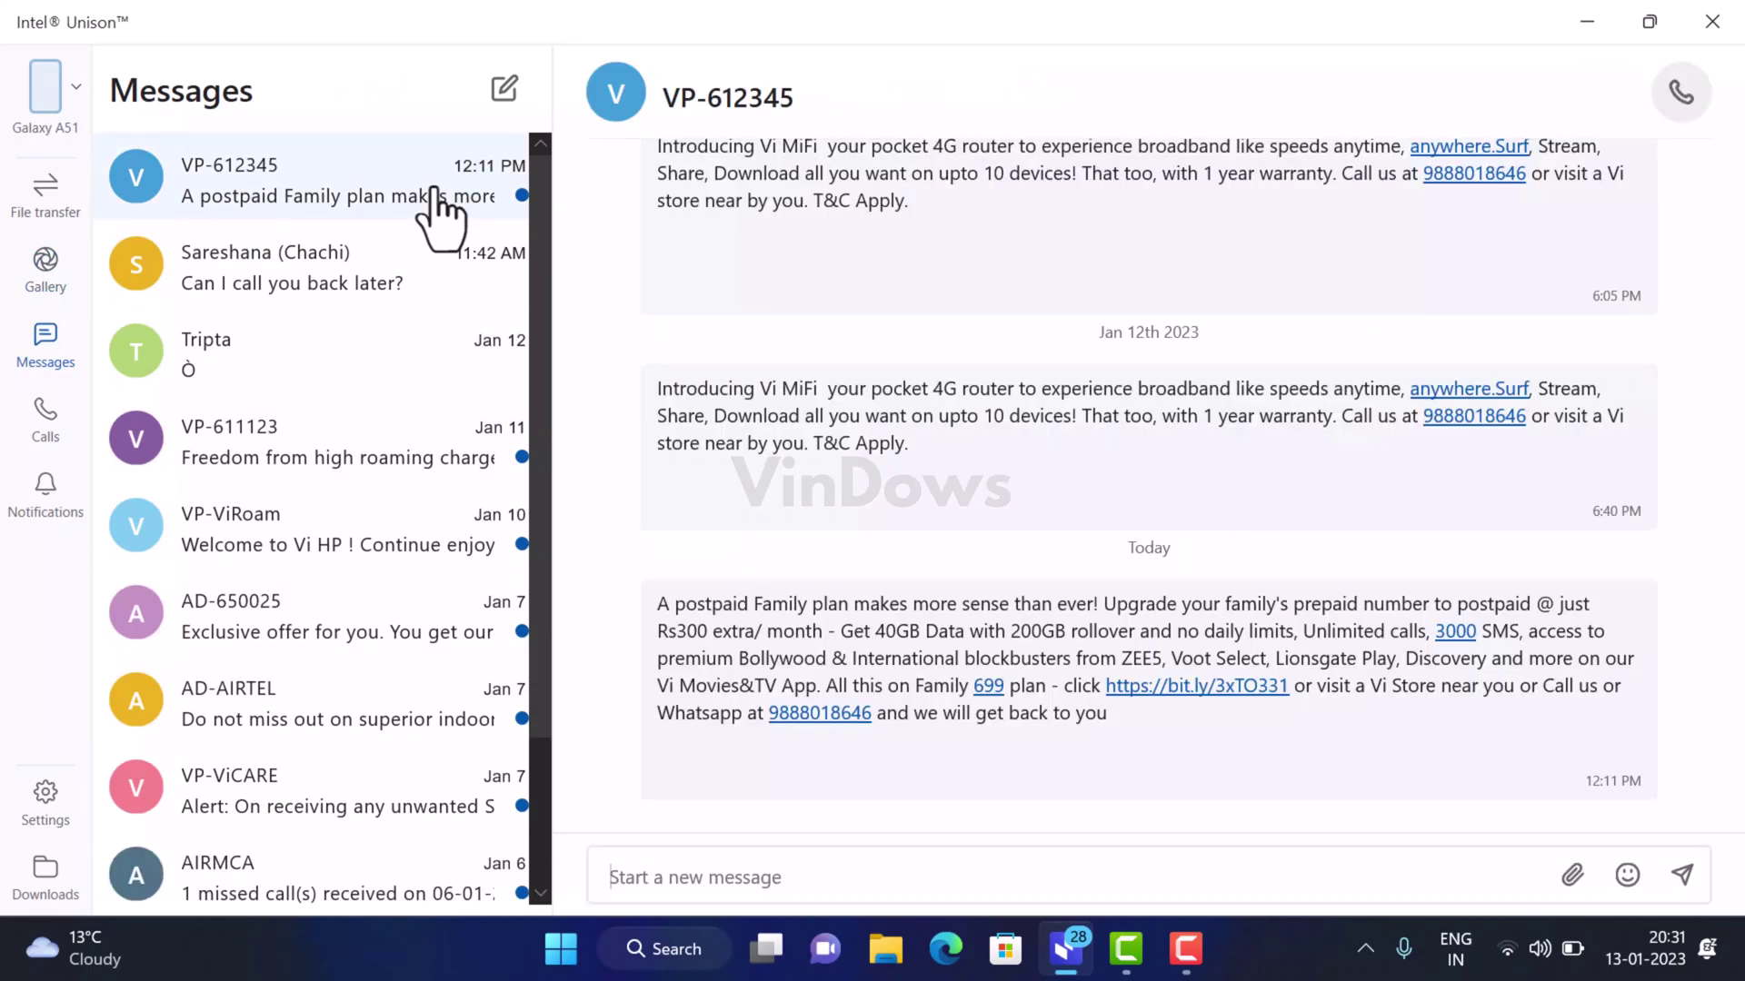
{"action": "left_click", "coordinate": [507, 89]}
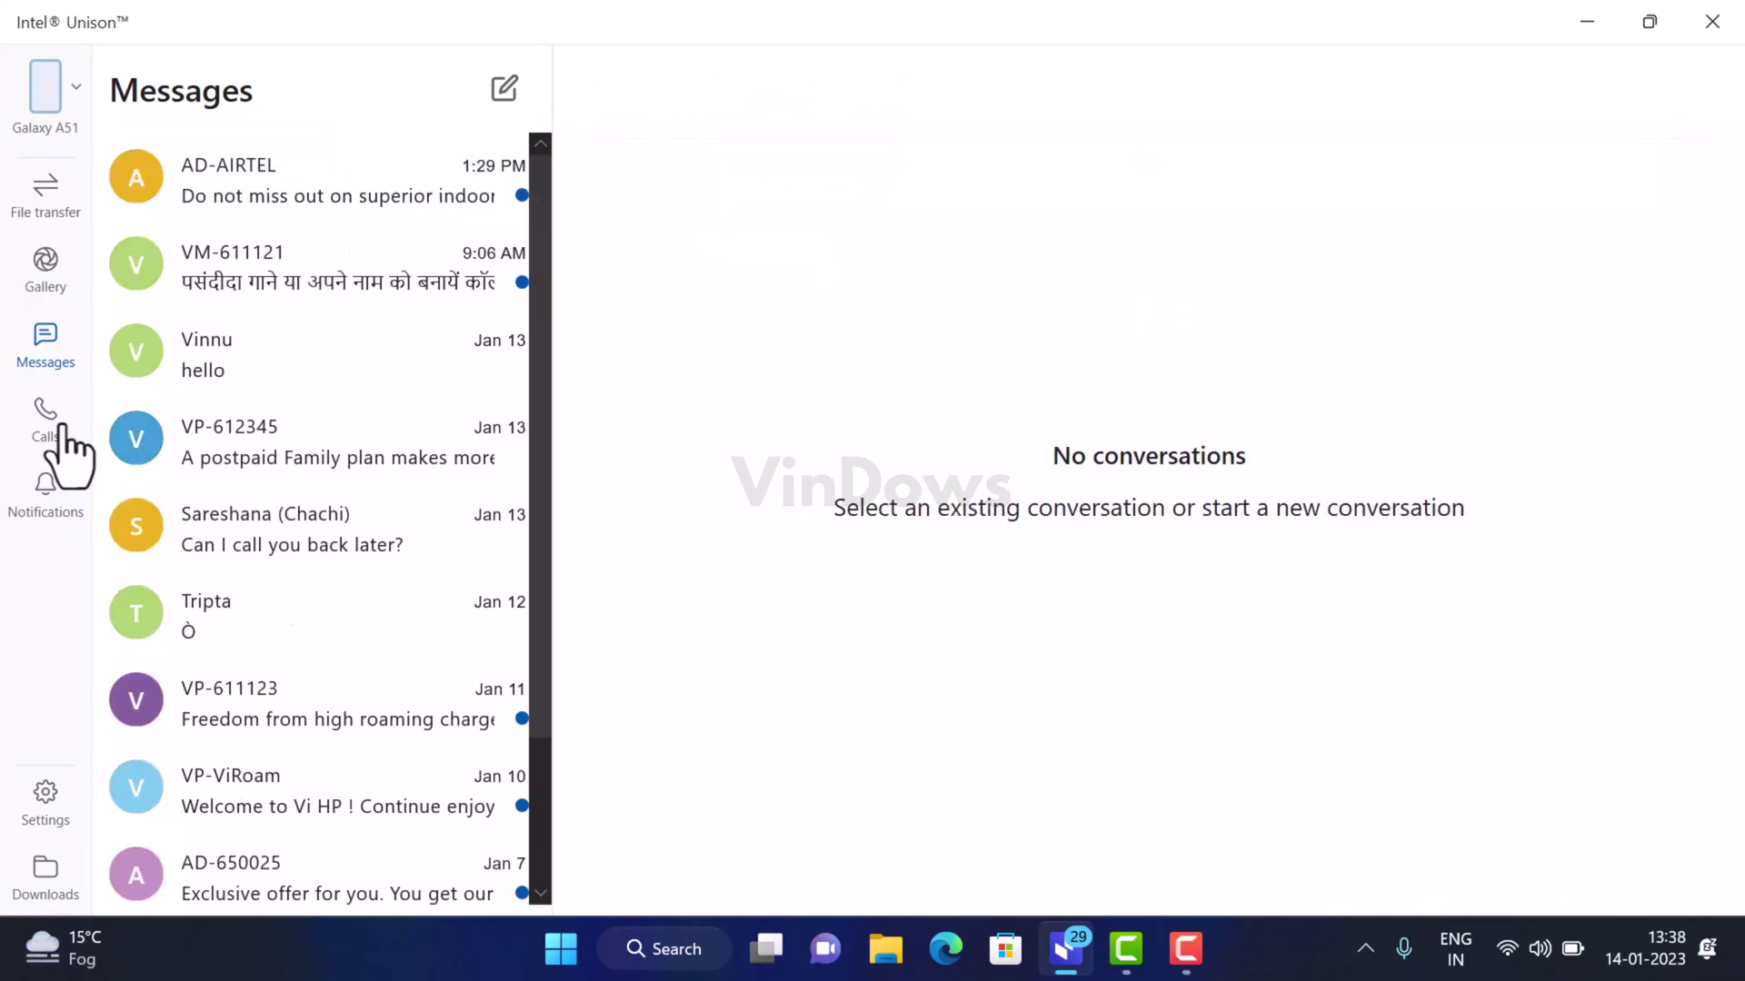
{"action": "left_click", "coordinate": [60, 431]}
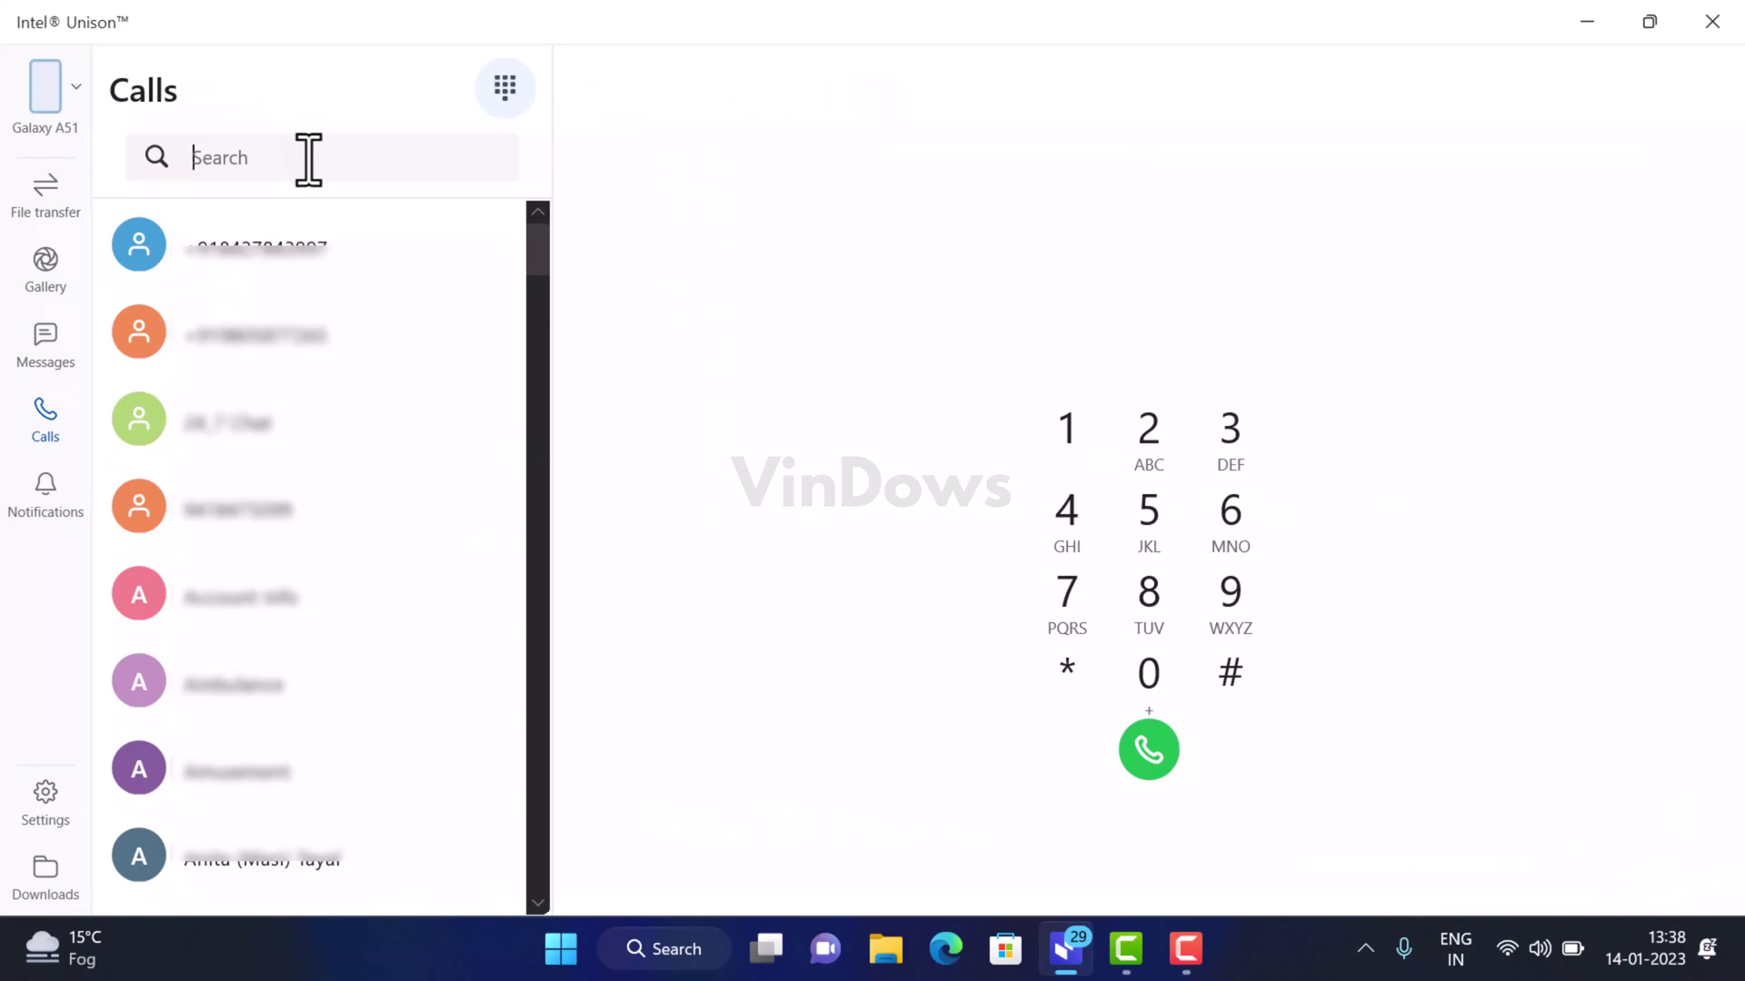
{"action": "type", "text": "mom"}
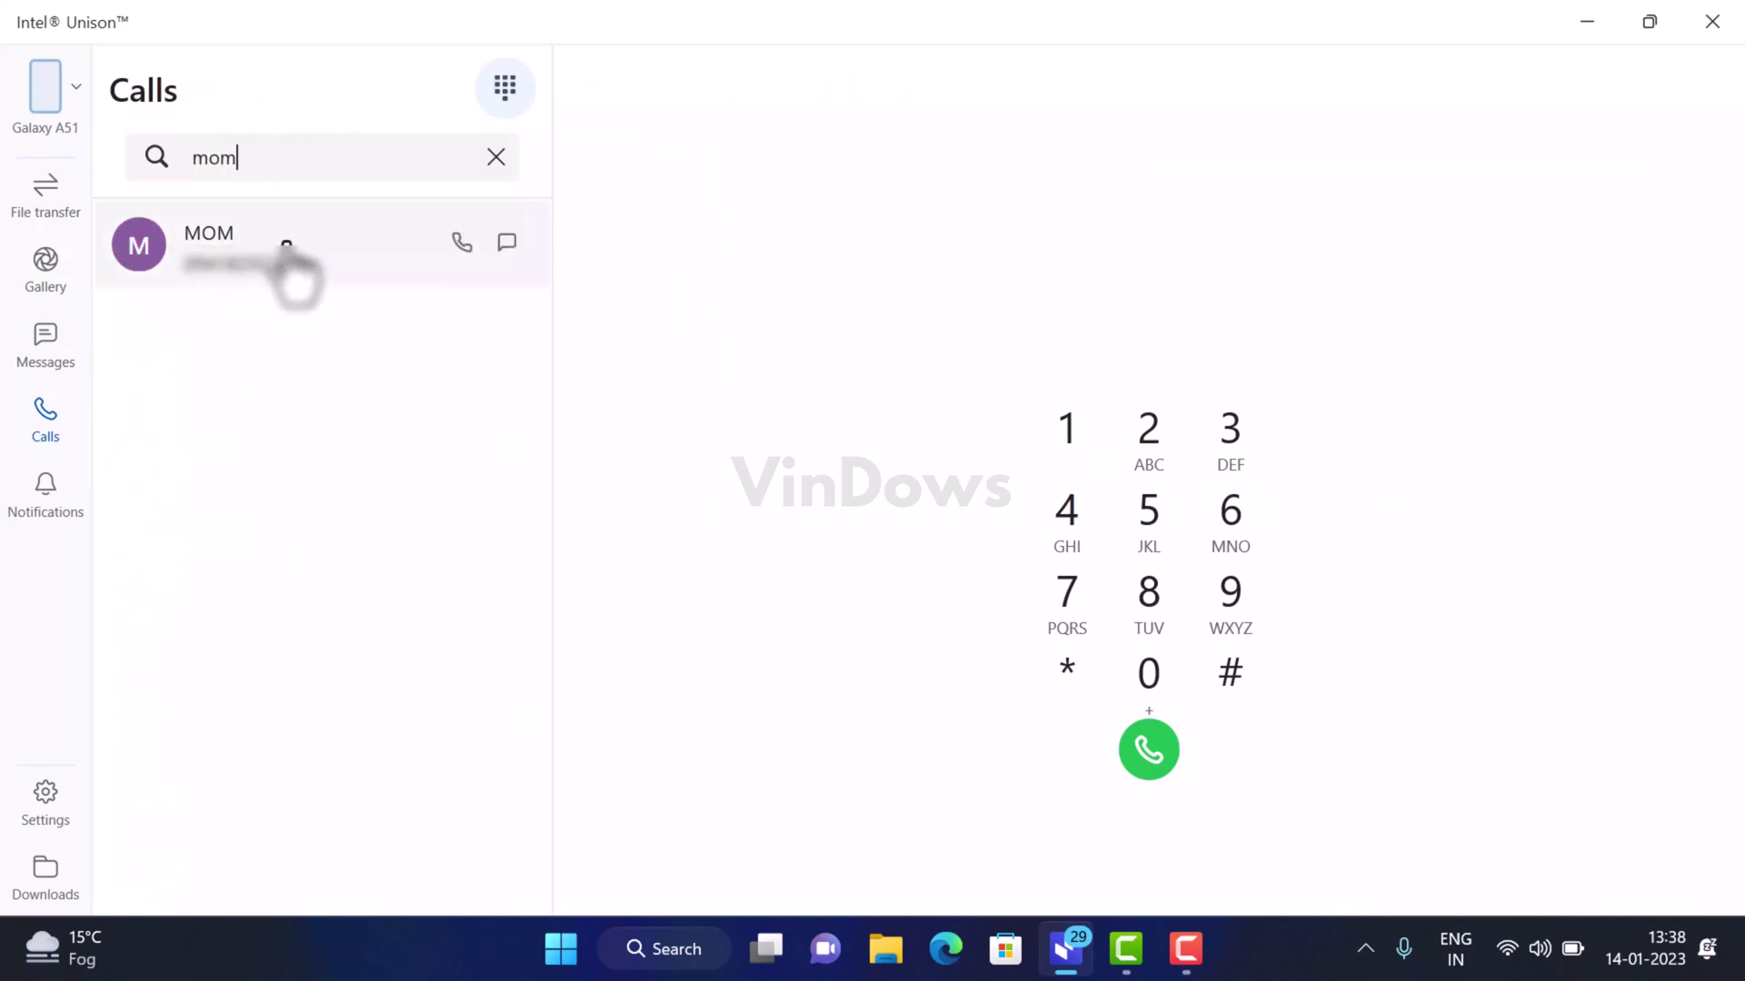
View the MOM contact's details and bring up the dialpad to enter a number.
{"action": "left_click", "coordinate": [357, 259]}
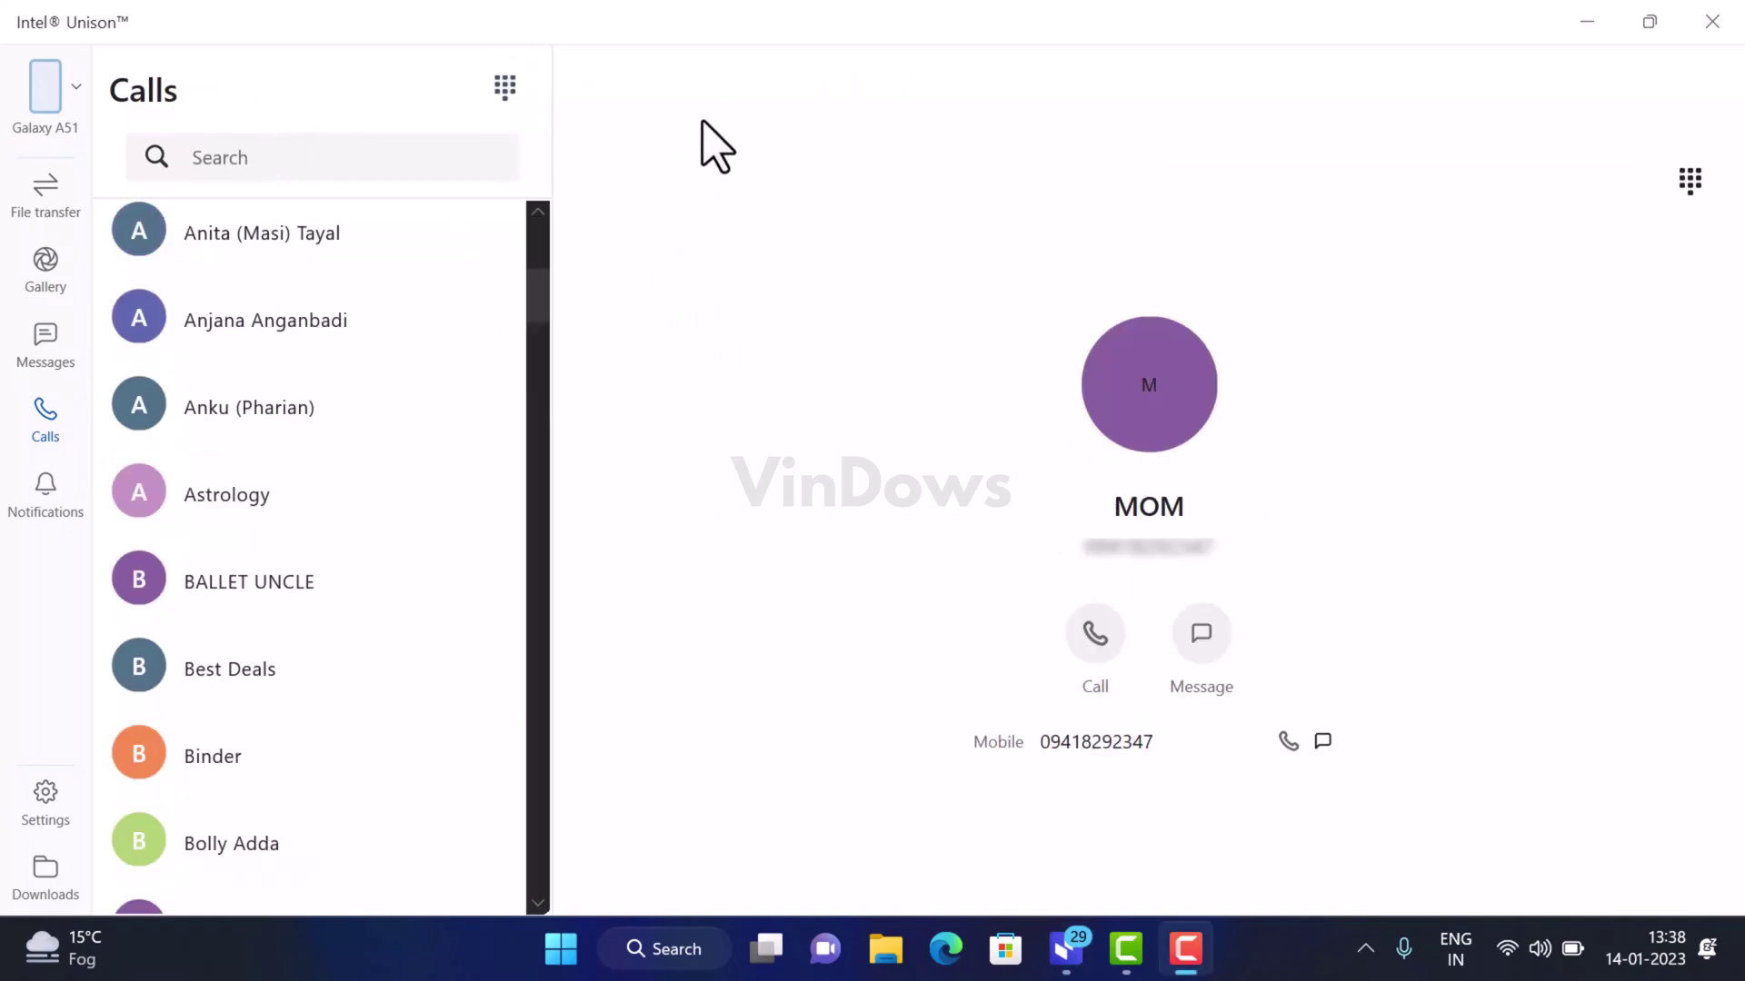
{"action": "left_click", "coordinate": [506, 89]}
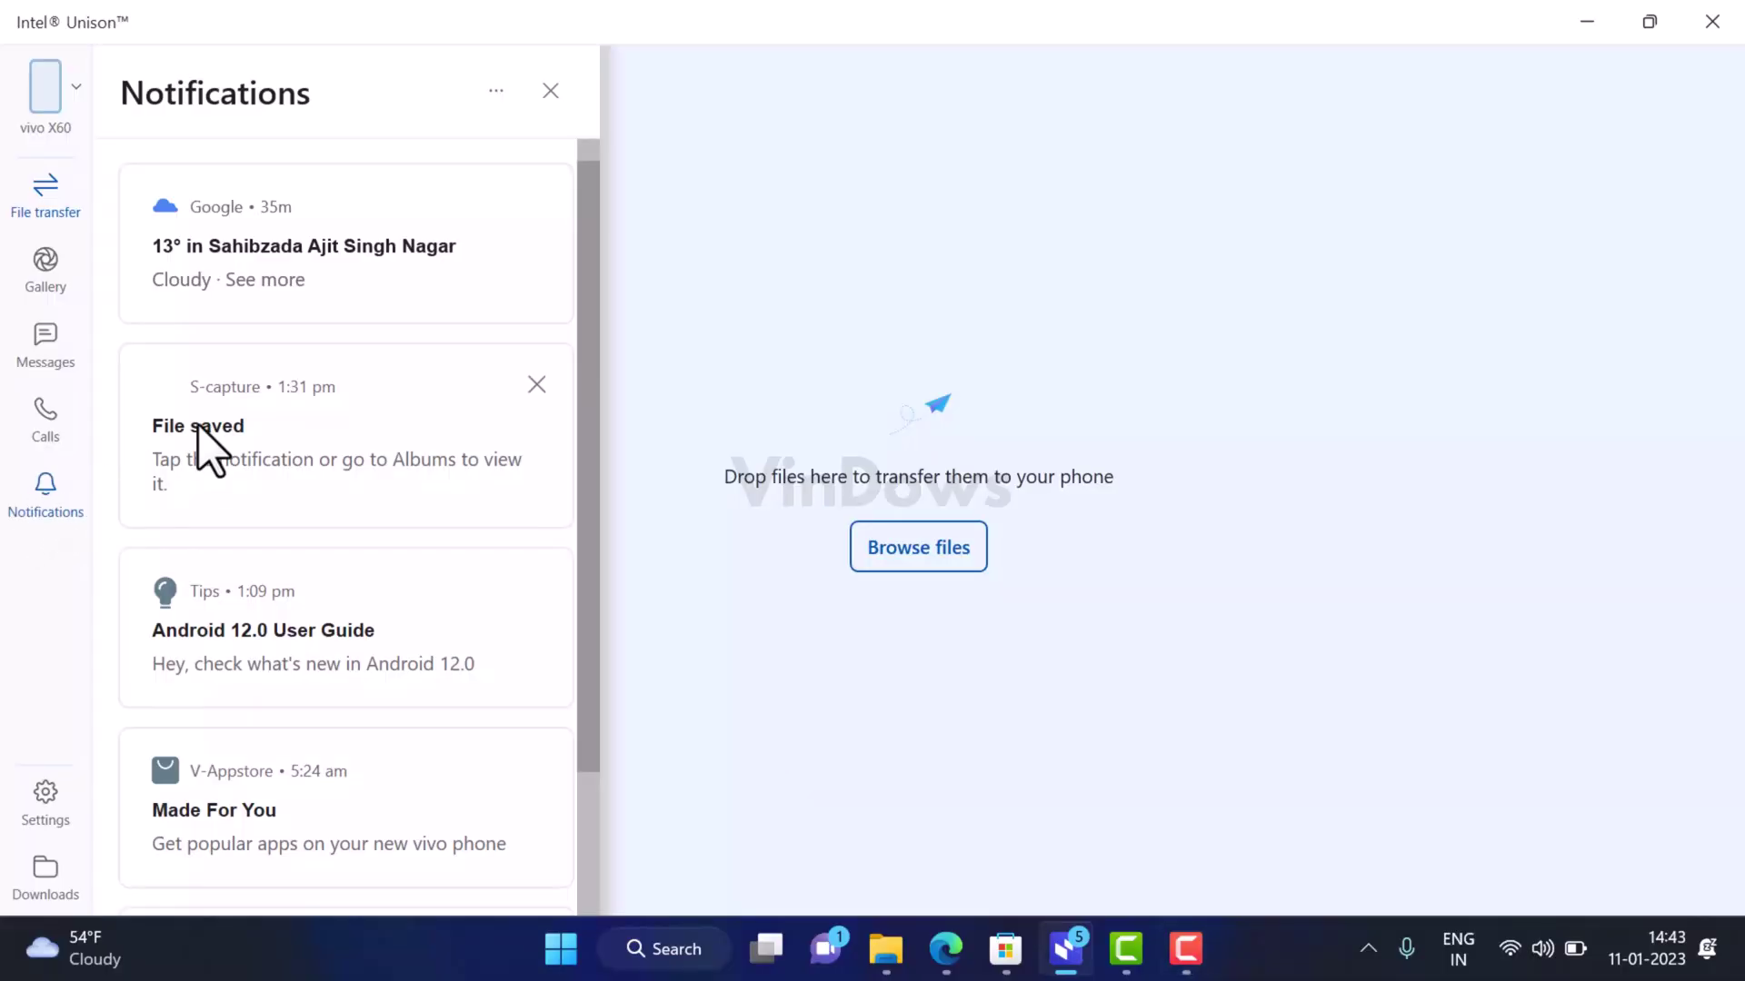
{"action": "scroll", "coordinate": [272, 293], "scroll_direction": "down", "scroll_amount": 2}
{"action": "scroll", "coordinate": [252, 507], "scroll_direction": "up", "scroll_amount": 2}
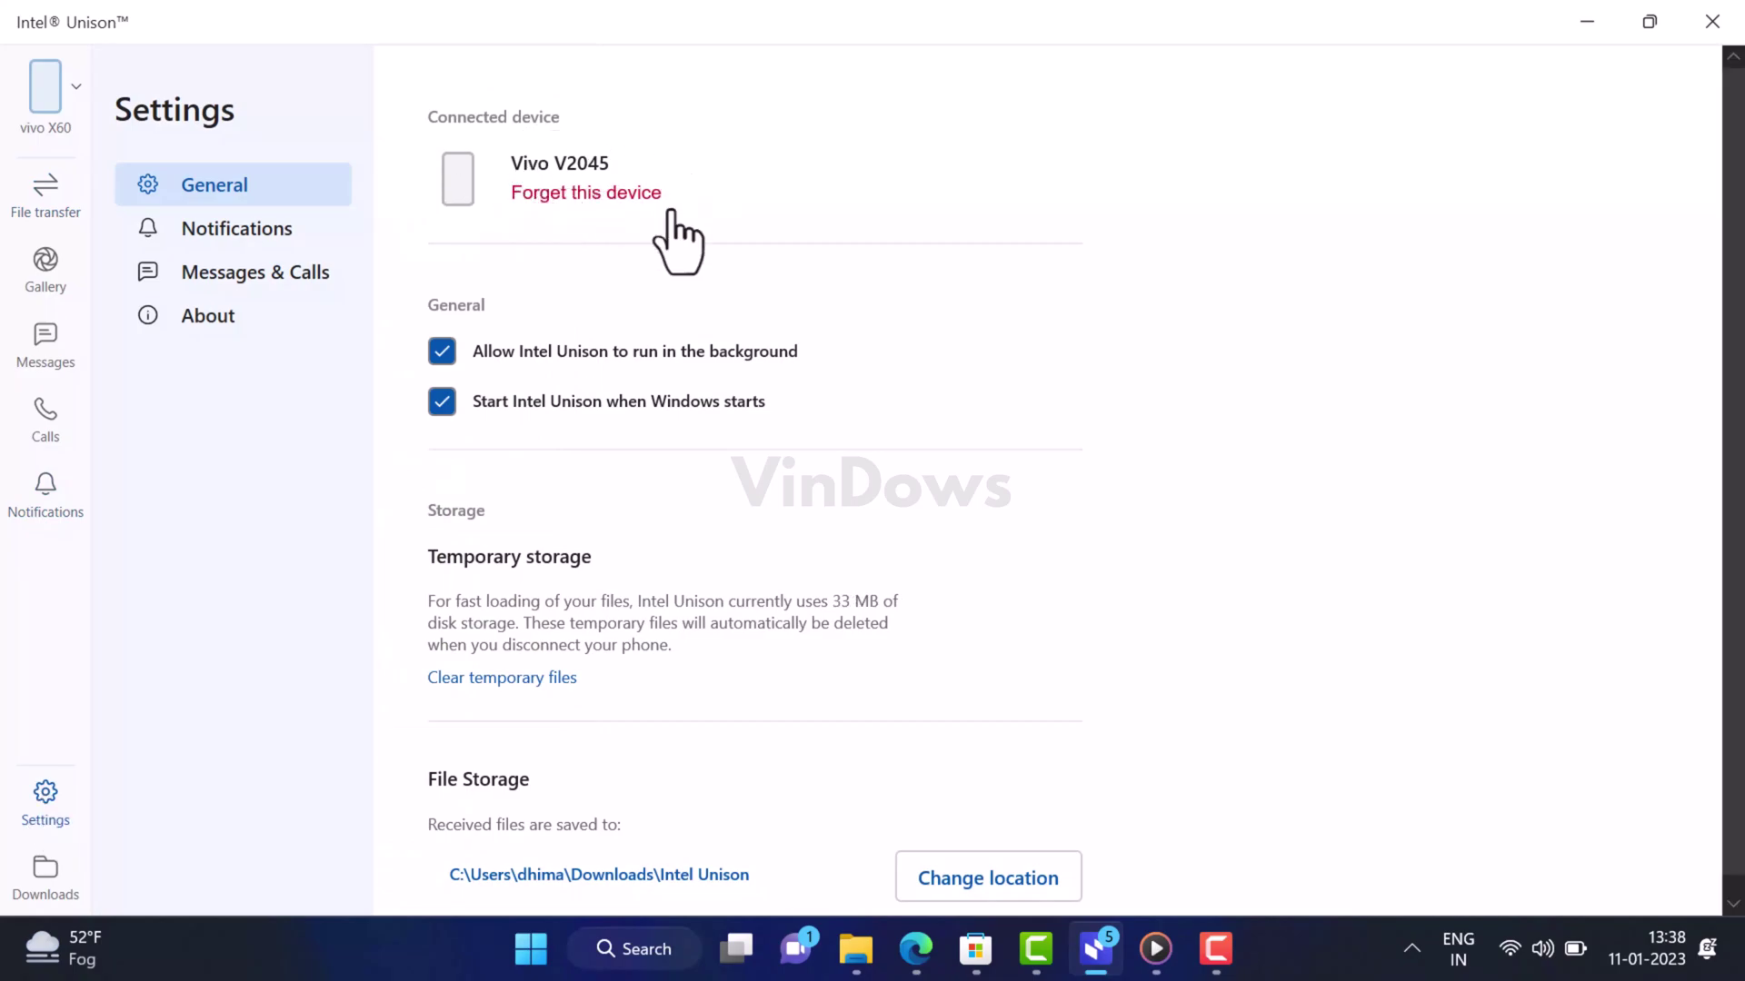
{"action": "scroll", "coordinate": [656, 346], "scroll_direction": "down", "scroll_amount": 1}
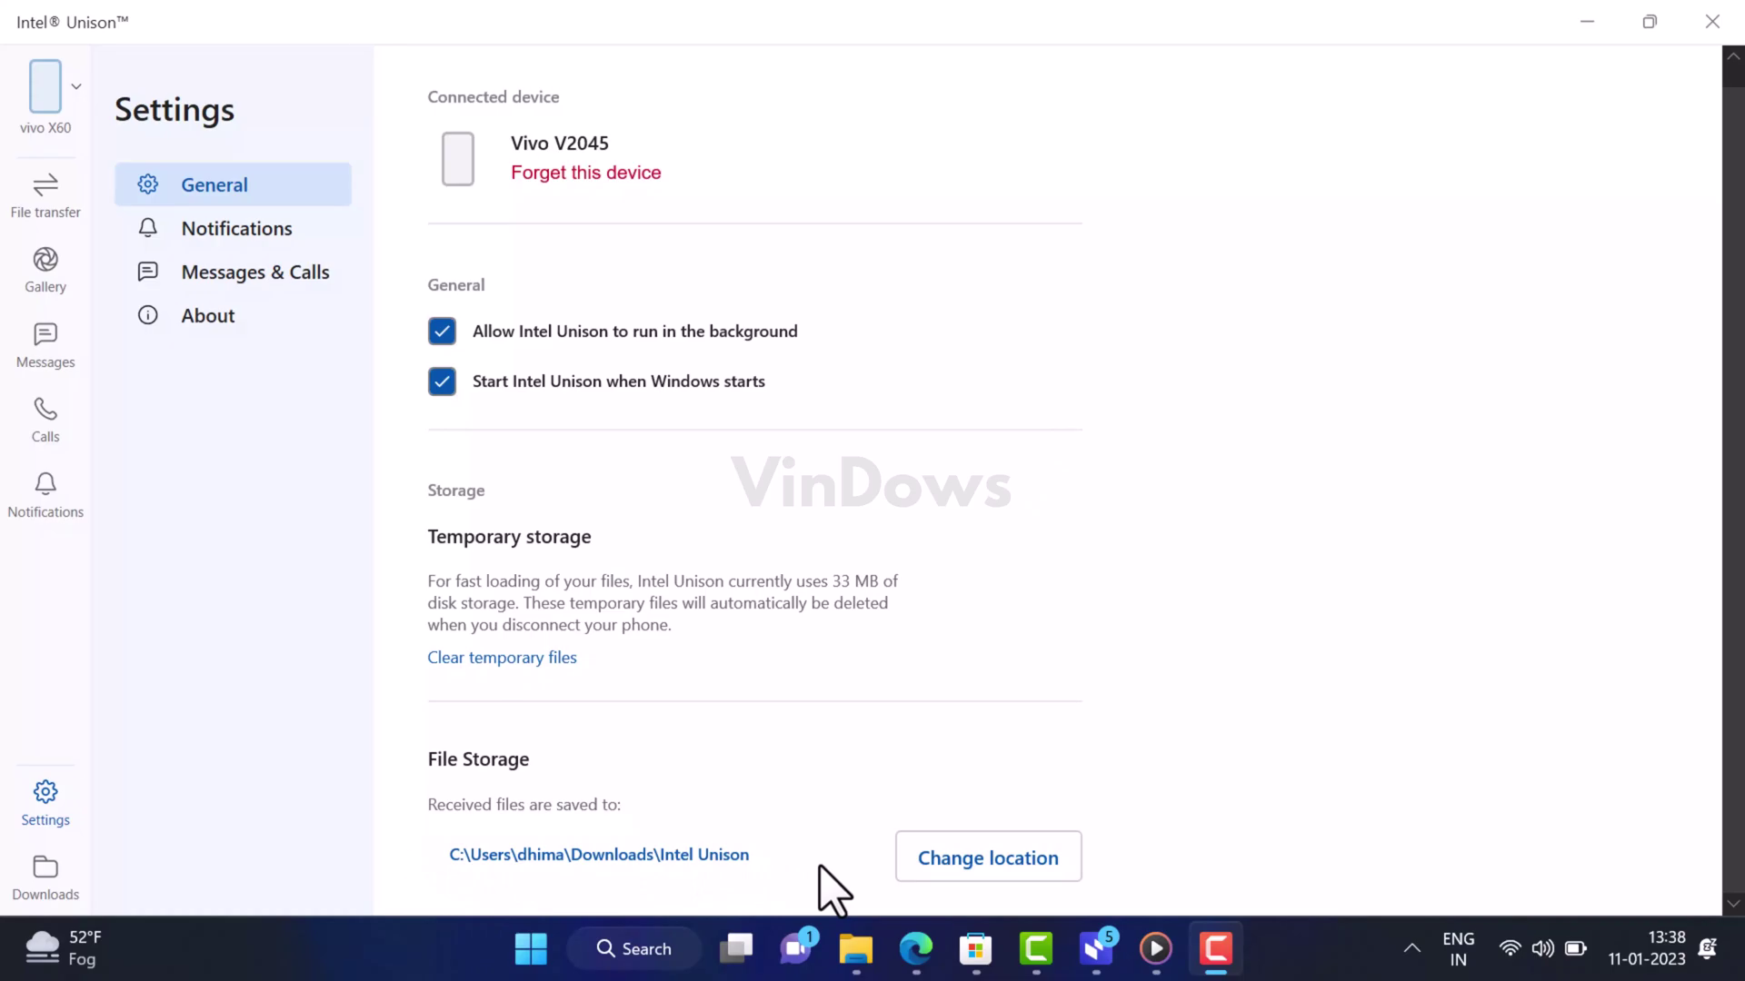
Cancel changing the save folder and view Downloads\Intel Unison in File Explorer instead.
{"action": "left_click", "coordinate": [985, 880]}
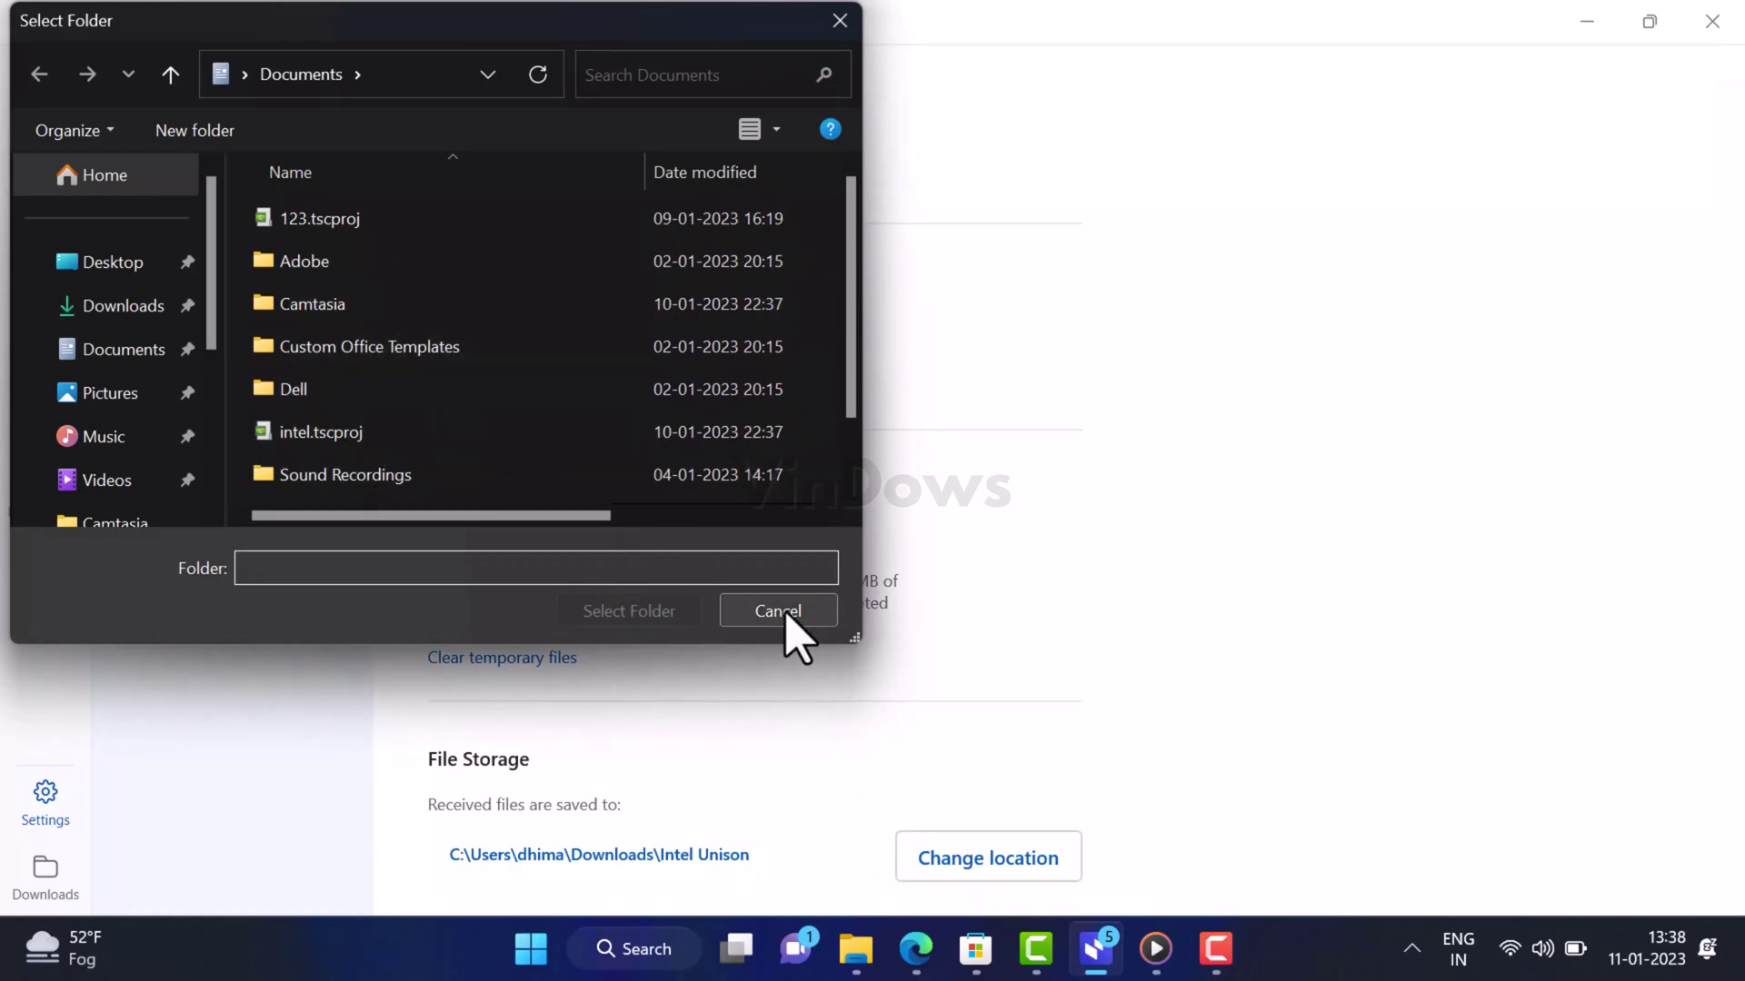
{"action": "left_click", "coordinate": [775, 616]}
{"action": "left_click", "coordinate": [705, 855]}
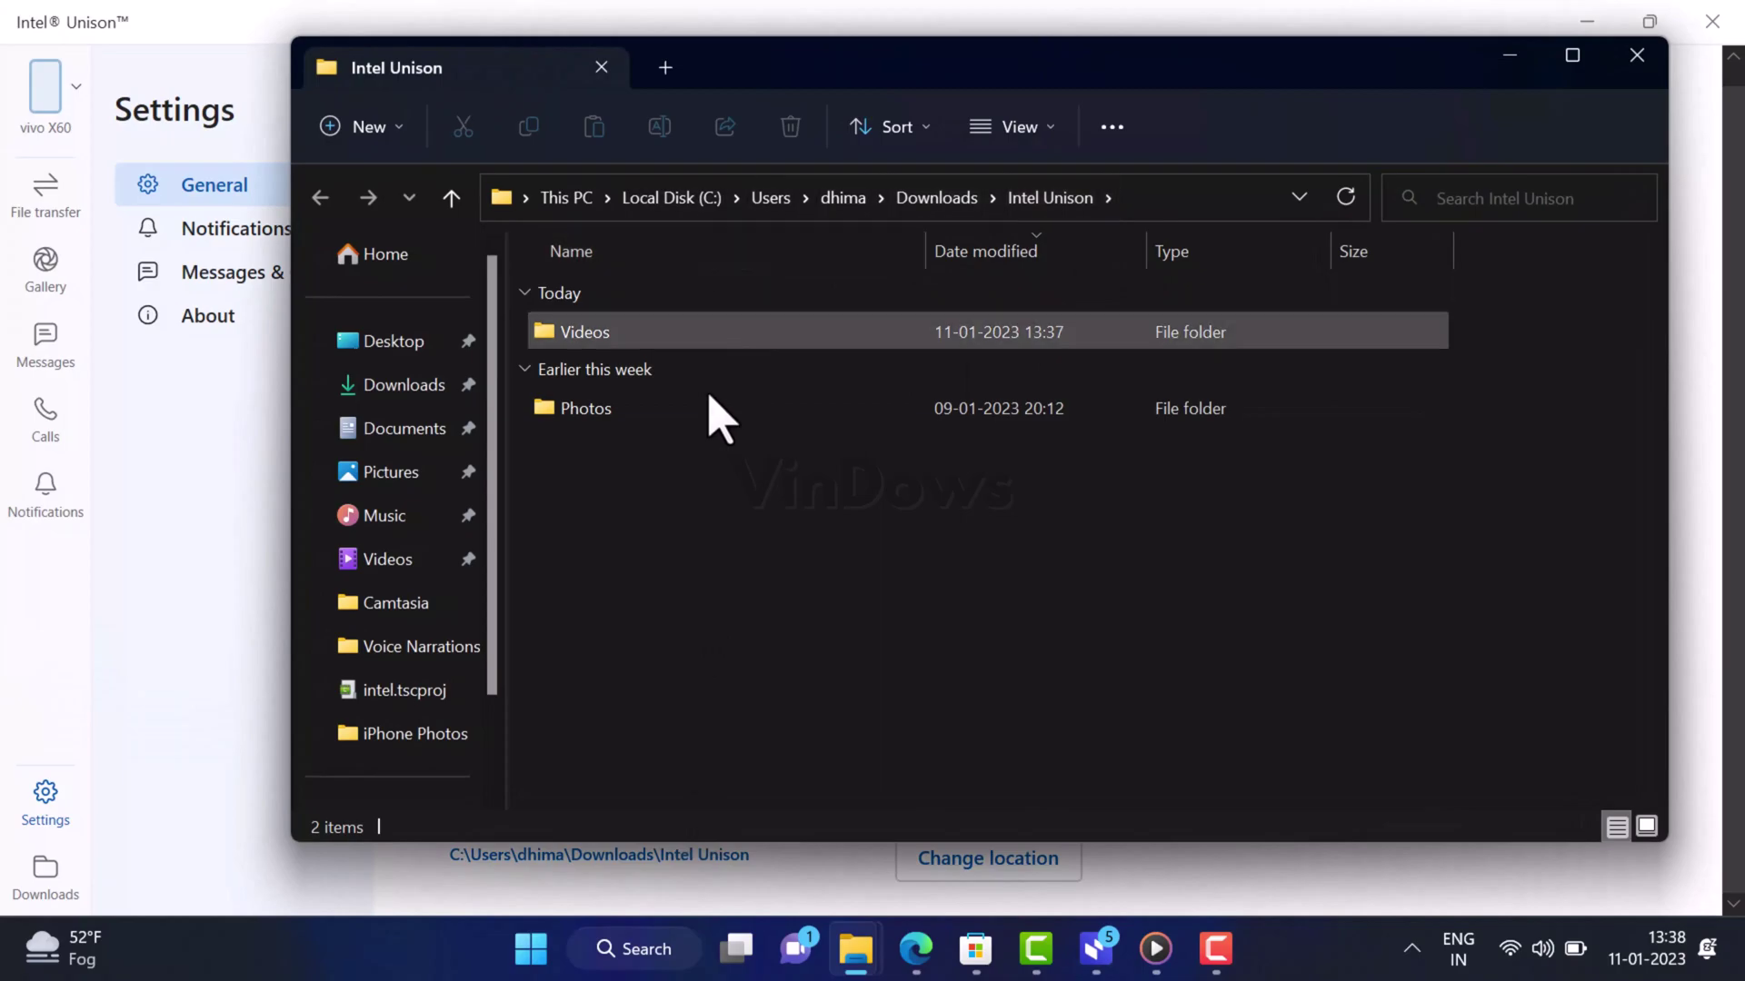
Show the Notifications settings with pop-up options and per-app switches.
{"action": "left_click", "coordinate": [236, 239]}
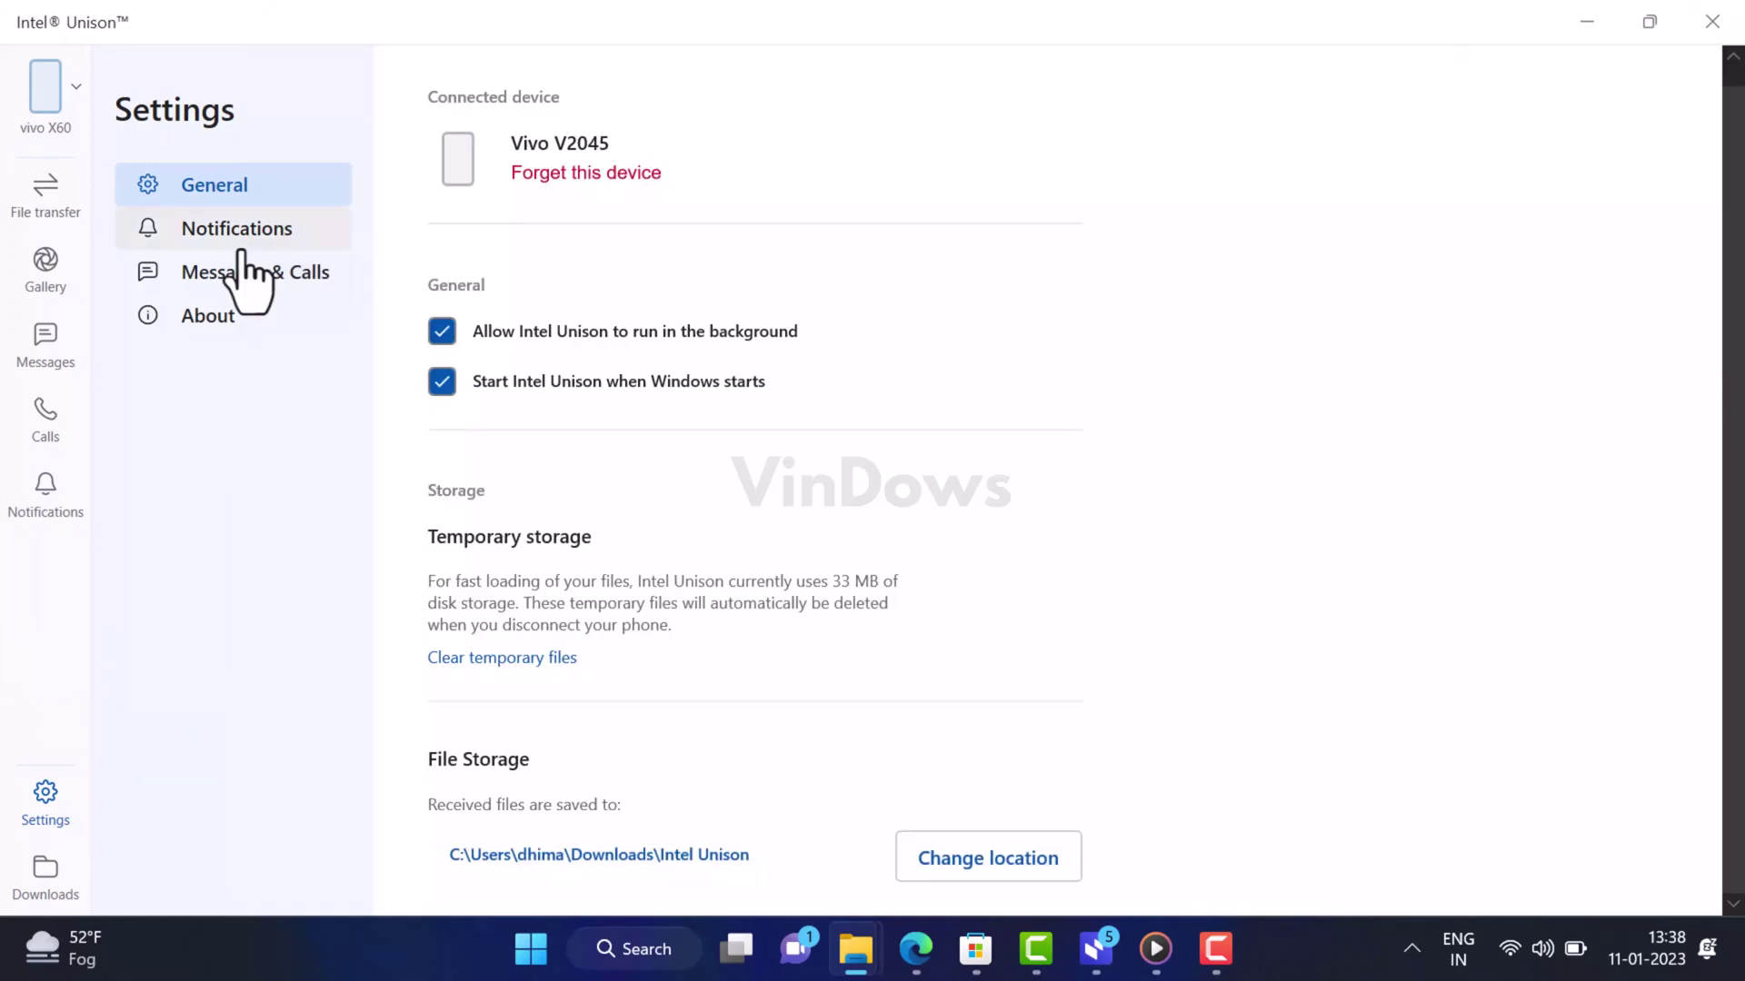
{"action": "scroll", "coordinate": [623, 615], "scroll_direction": "down", "scroll_amount": 2}
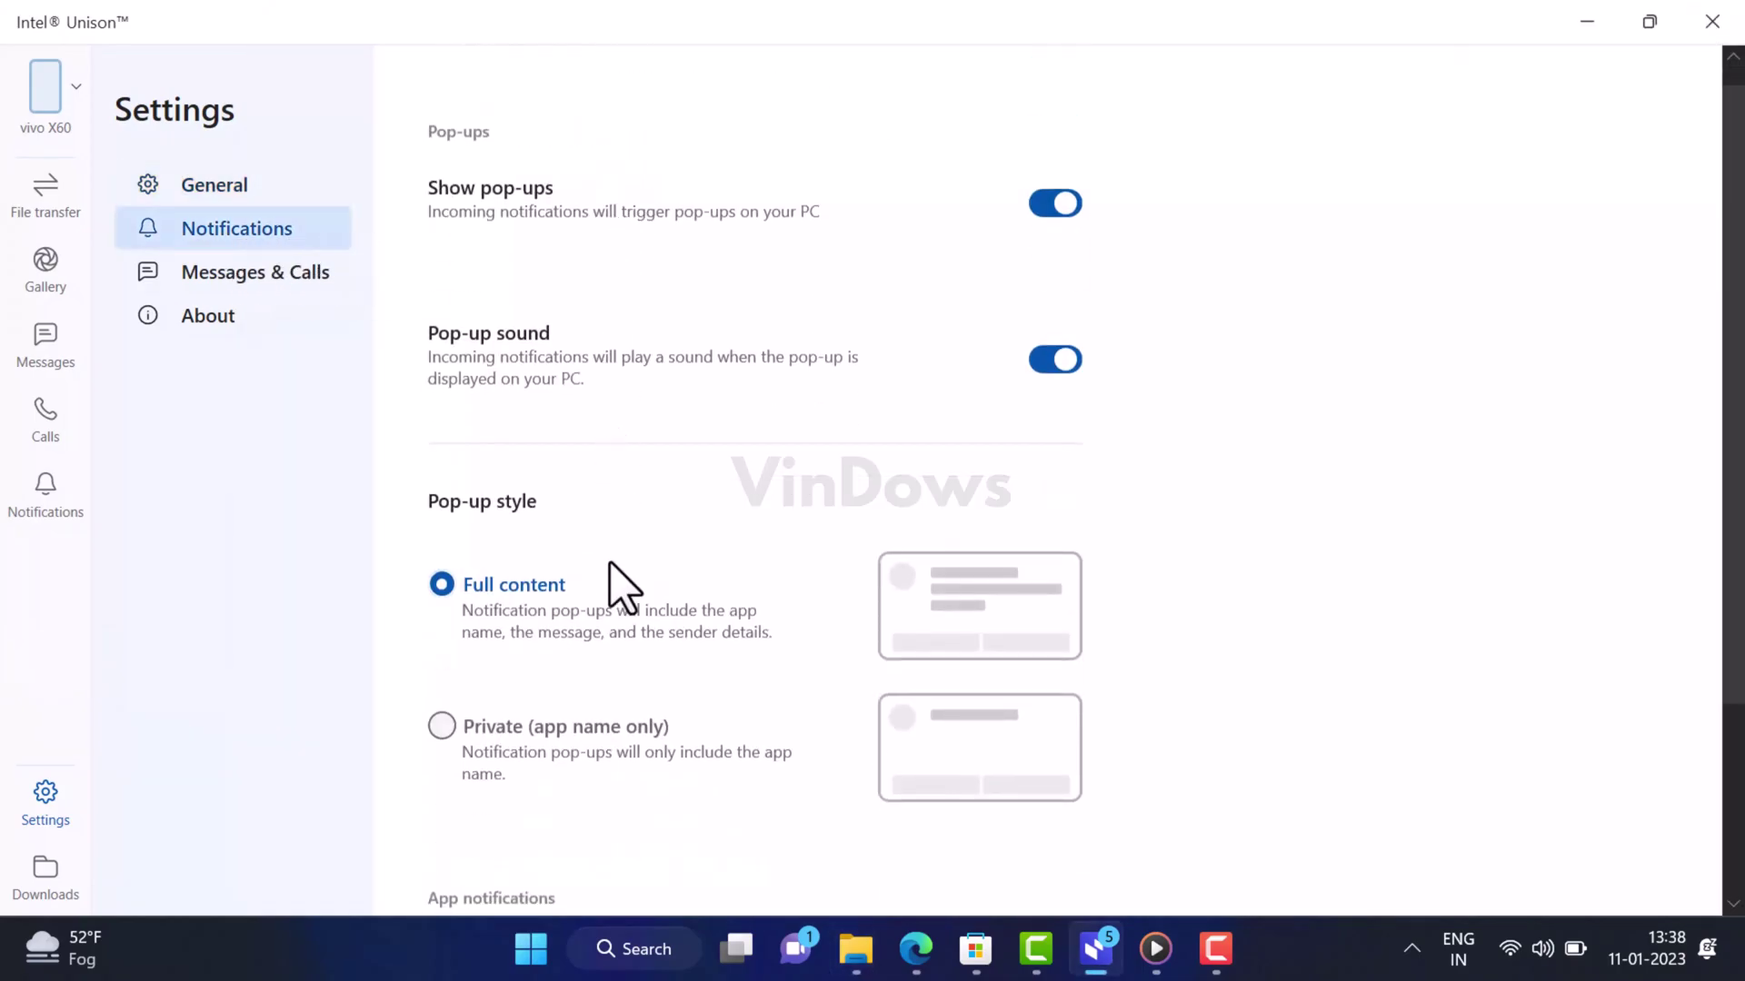
{"action": "scroll", "coordinate": [654, 829], "scroll_direction": "up", "scroll_amount": 1}
{"action": "scroll", "coordinate": [654, 829], "scroll_direction": "down", "scroll_amount": 2}
{"action": "scroll", "coordinate": [654, 829], "scroll_direction": "down", "scroll_amount": 10}
{"action": "scroll", "coordinate": [653, 817], "scroll_direction": "up", "scroll_amount": 1}
{"action": "scroll", "coordinate": [653, 817], "scroll_direction": "up", "scroll_amount": 1}
{"action": "scroll", "coordinate": [652, 819], "scroll_direction": "up", "scroll_amount": 10}
{"action": "scroll", "coordinate": [651, 817], "scroll_direction": "up", "scroll_amount": 3}
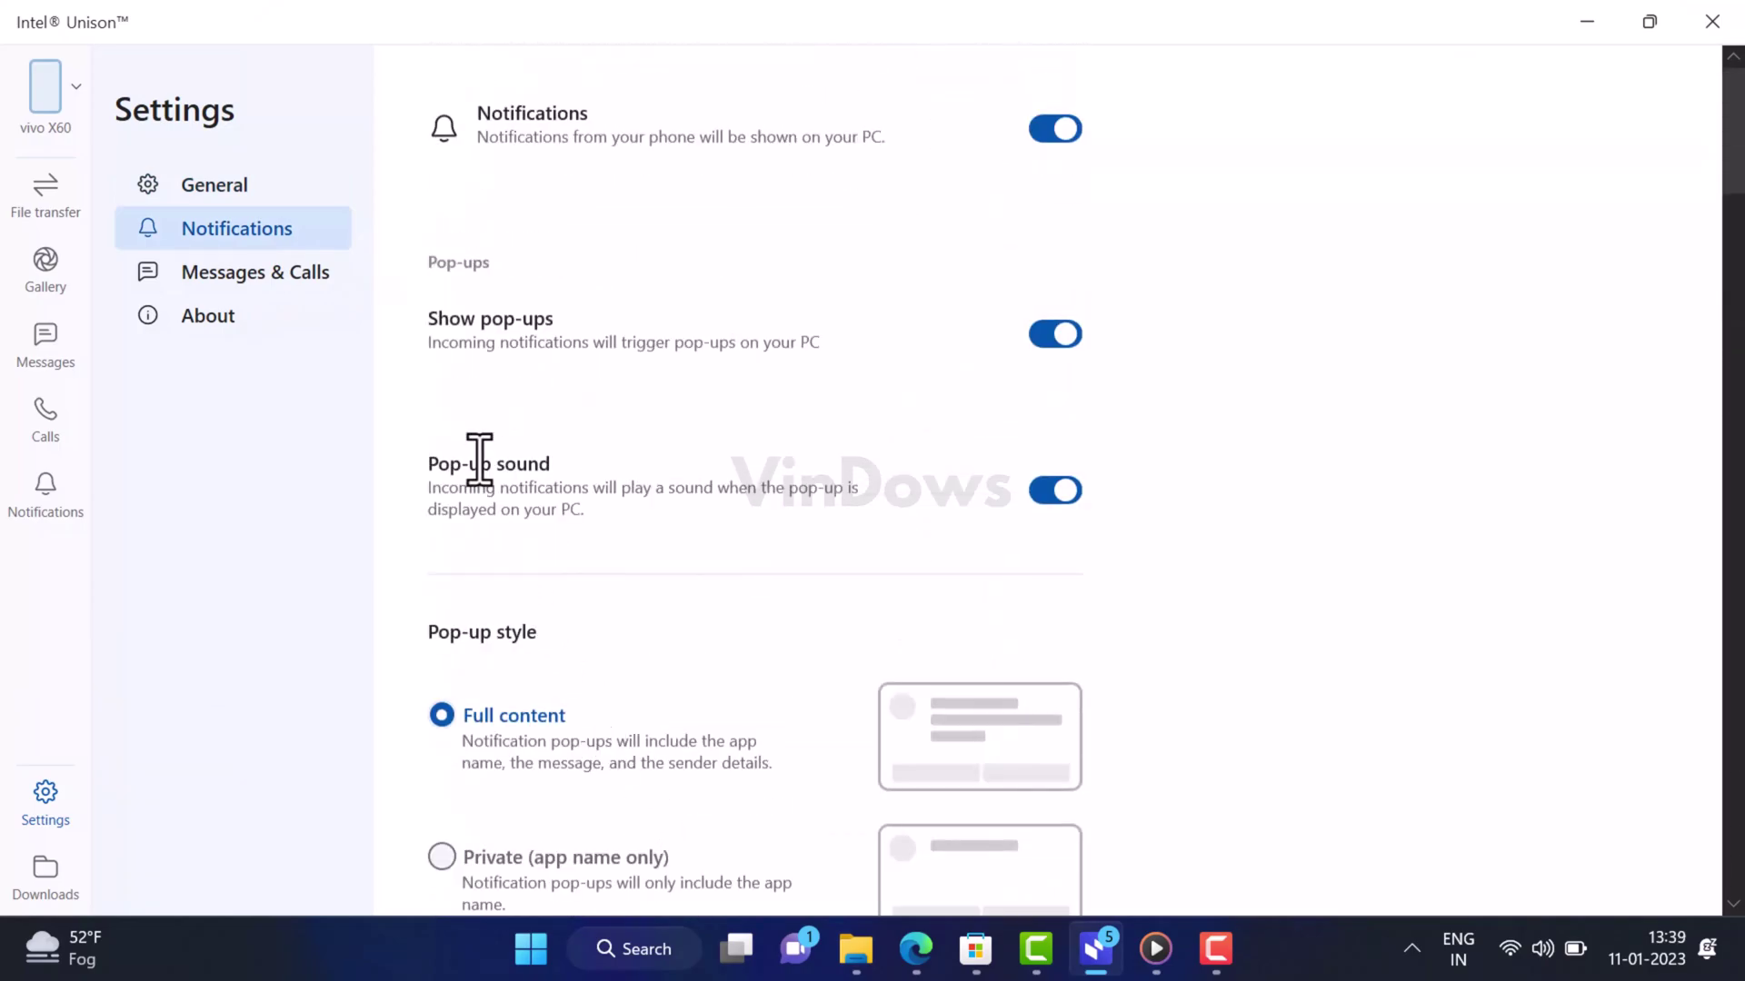
{"action": "scroll", "coordinate": [554, 152], "scroll_direction": "down", "scroll_amount": 2}
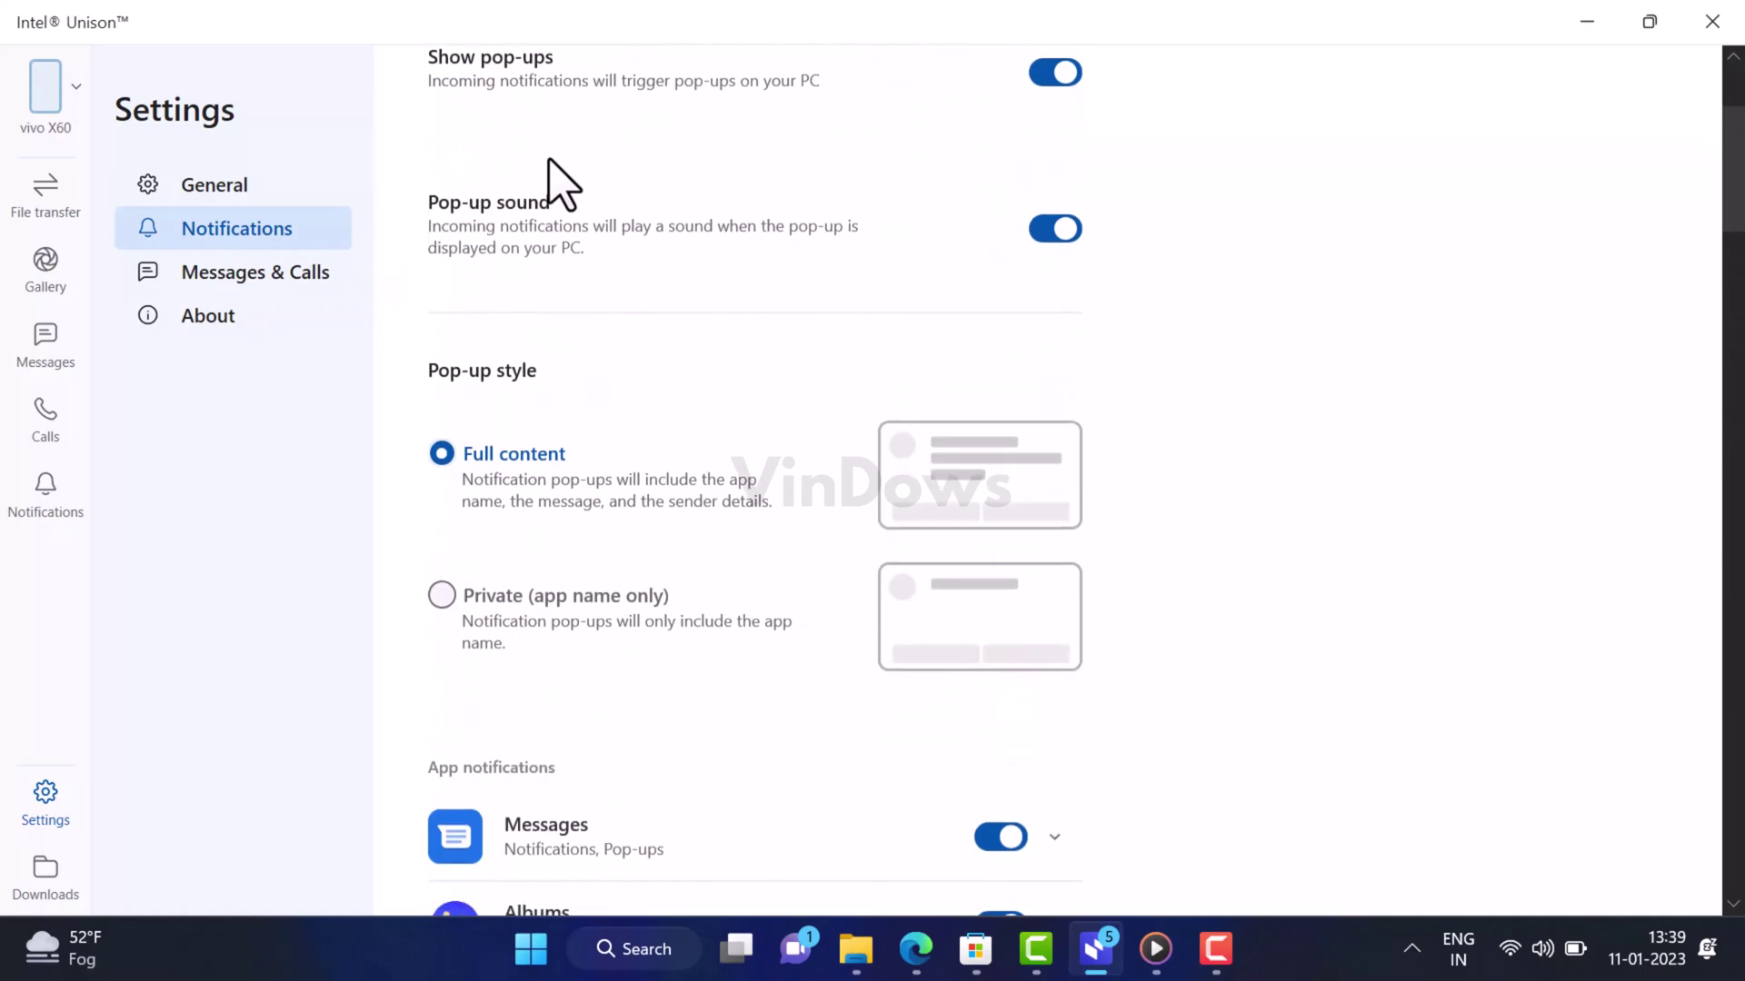
{"action": "scroll", "coordinate": [655, 229], "scroll_direction": "down", "scroll_amount": 1}
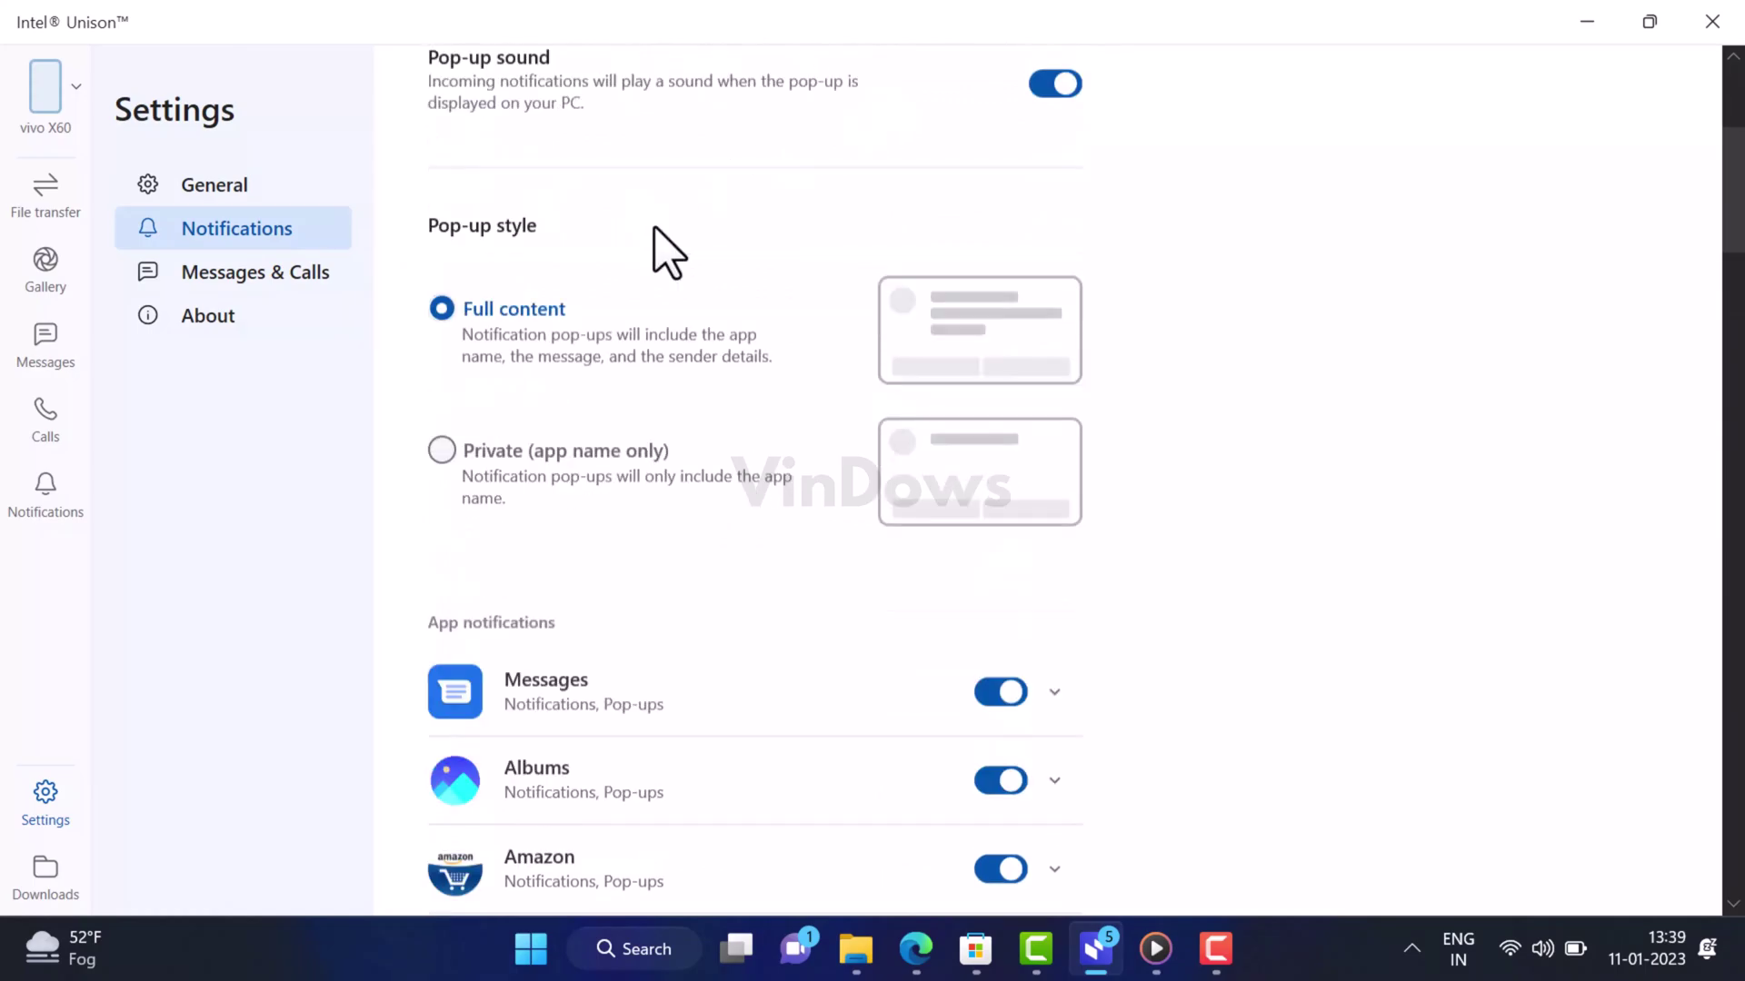
{"action": "scroll", "coordinate": [576, 300], "scroll_direction": "down", "scroll_amount": 1}
{"action": "scroll", "coordinate": [554, 405], "scroll_direction": "down", "scroll_amount": 2}
{"action": "scroll", "coordinate": [486, 313], "scroll_direction": "down", "scroll_amount": 1}
{"action": "scroll", "coordinate": [560, 355], "scroll_direction": "down", "scroll_amount": 1}
{"action": "scroll", "coordinate": [565, 402], "scroll_direction": "down", "scroll_amount": 7}
{"action": "scroll", "coordinate": [565, 463], "scroll_direction": "down", "scroll_amount": 4}
{"action": "scroll", "coordinate": [564, 492], "scroll_direction": "up", "scroll_amount": 13}
Leave the MMS size limit at 300KB after cancelling Change, and switch MMS attachment compression off.
{"action": "left_click", "coordinate": [234, 280]}
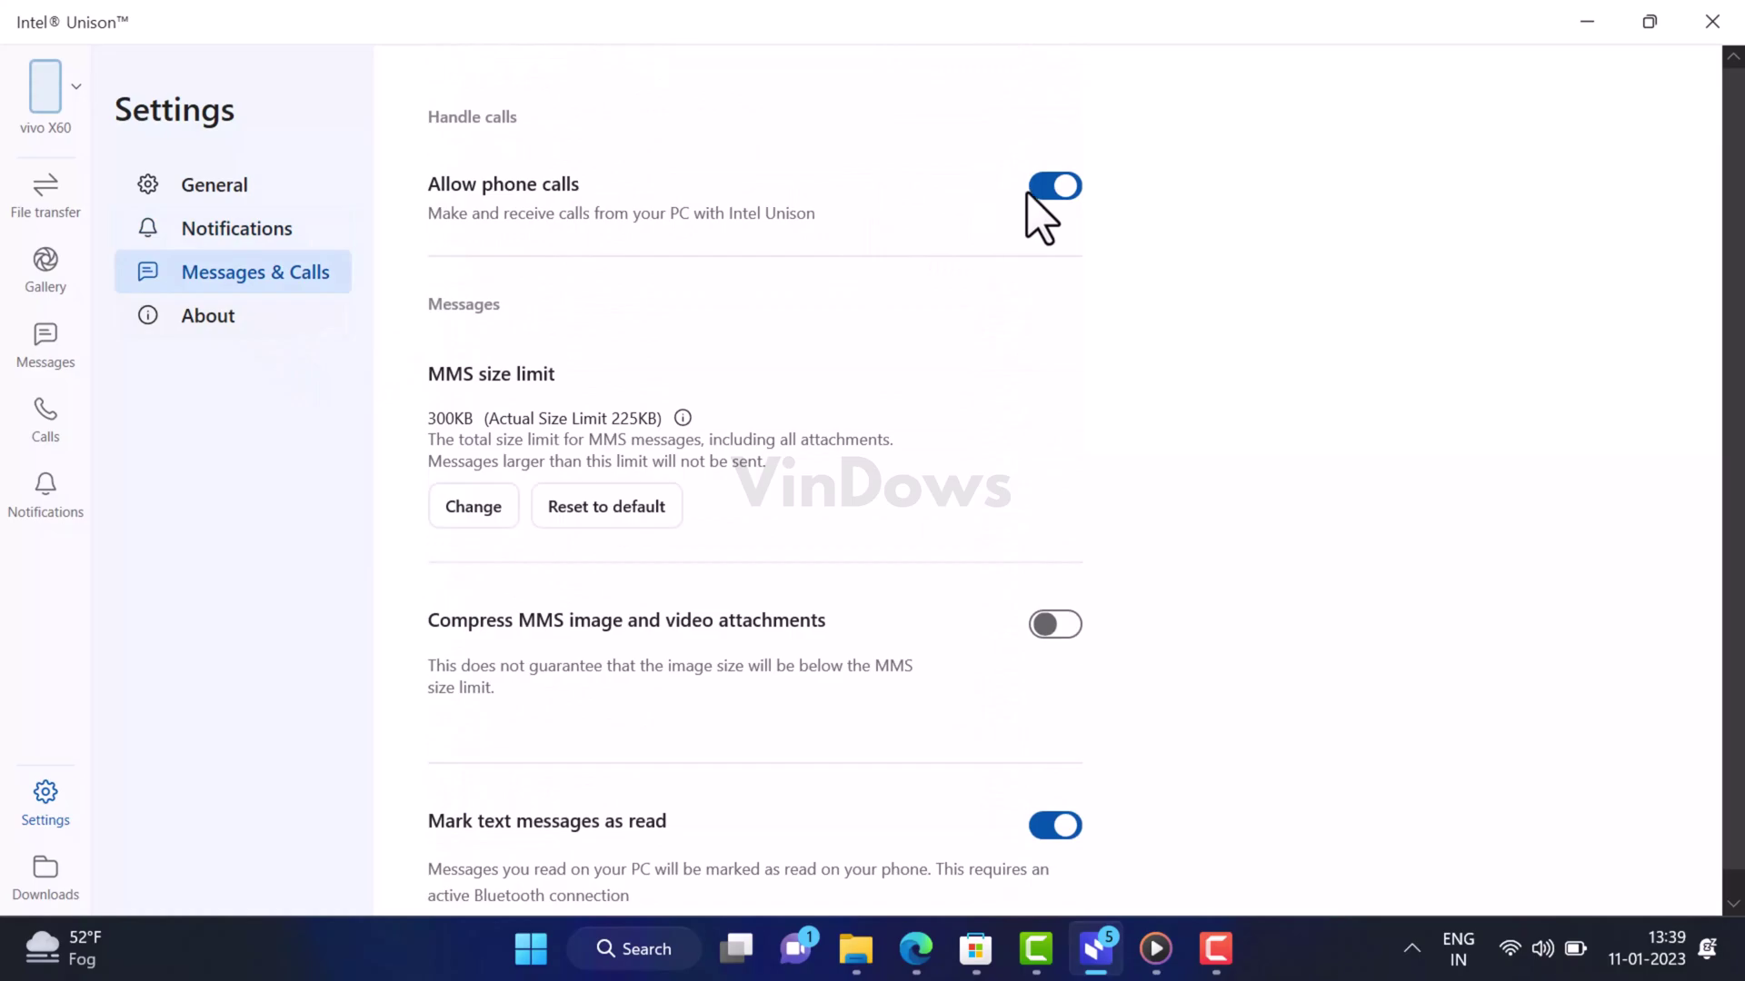
{"action": "scroll", "coordinate": [917, 314], "scroll_direction": "down", "scroll_amount": 1}
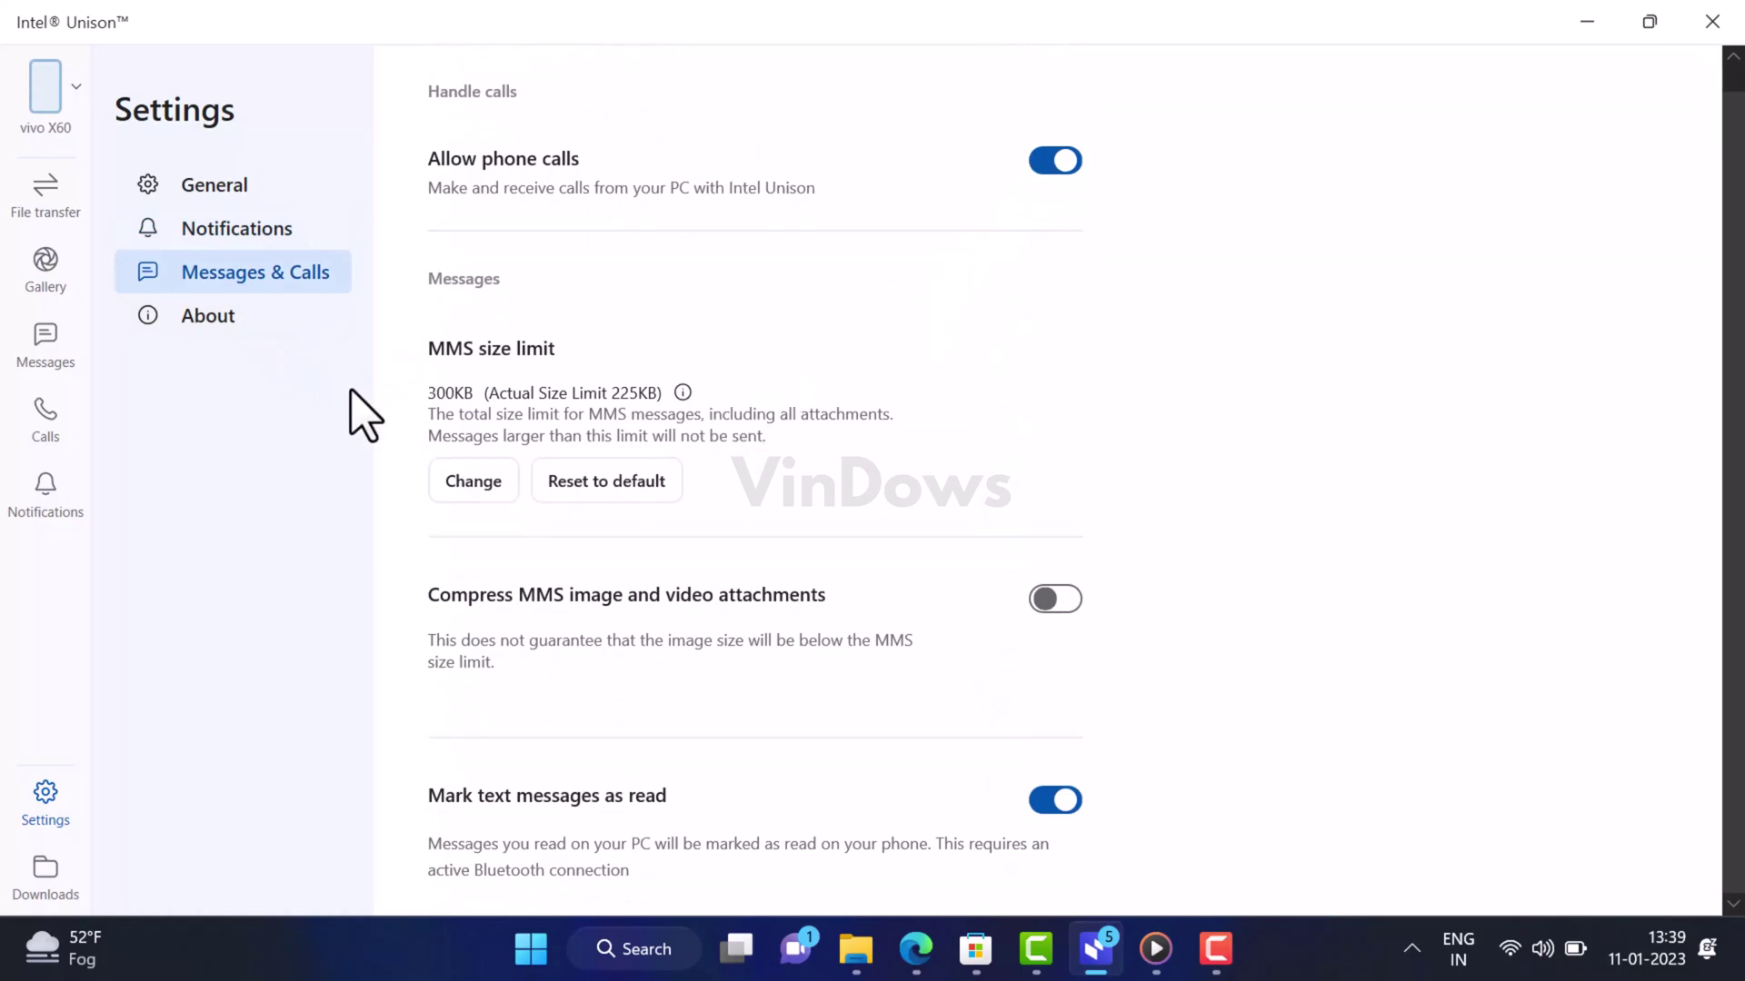
{"action": "left_click", "coordinate": [471, 492]}
{"action": "left_click", "coordinate": [489, 556]}
{"action": "scroll", "coordinate": [641, 560], "scroll_direction": "down", "scroll_amount": 1}
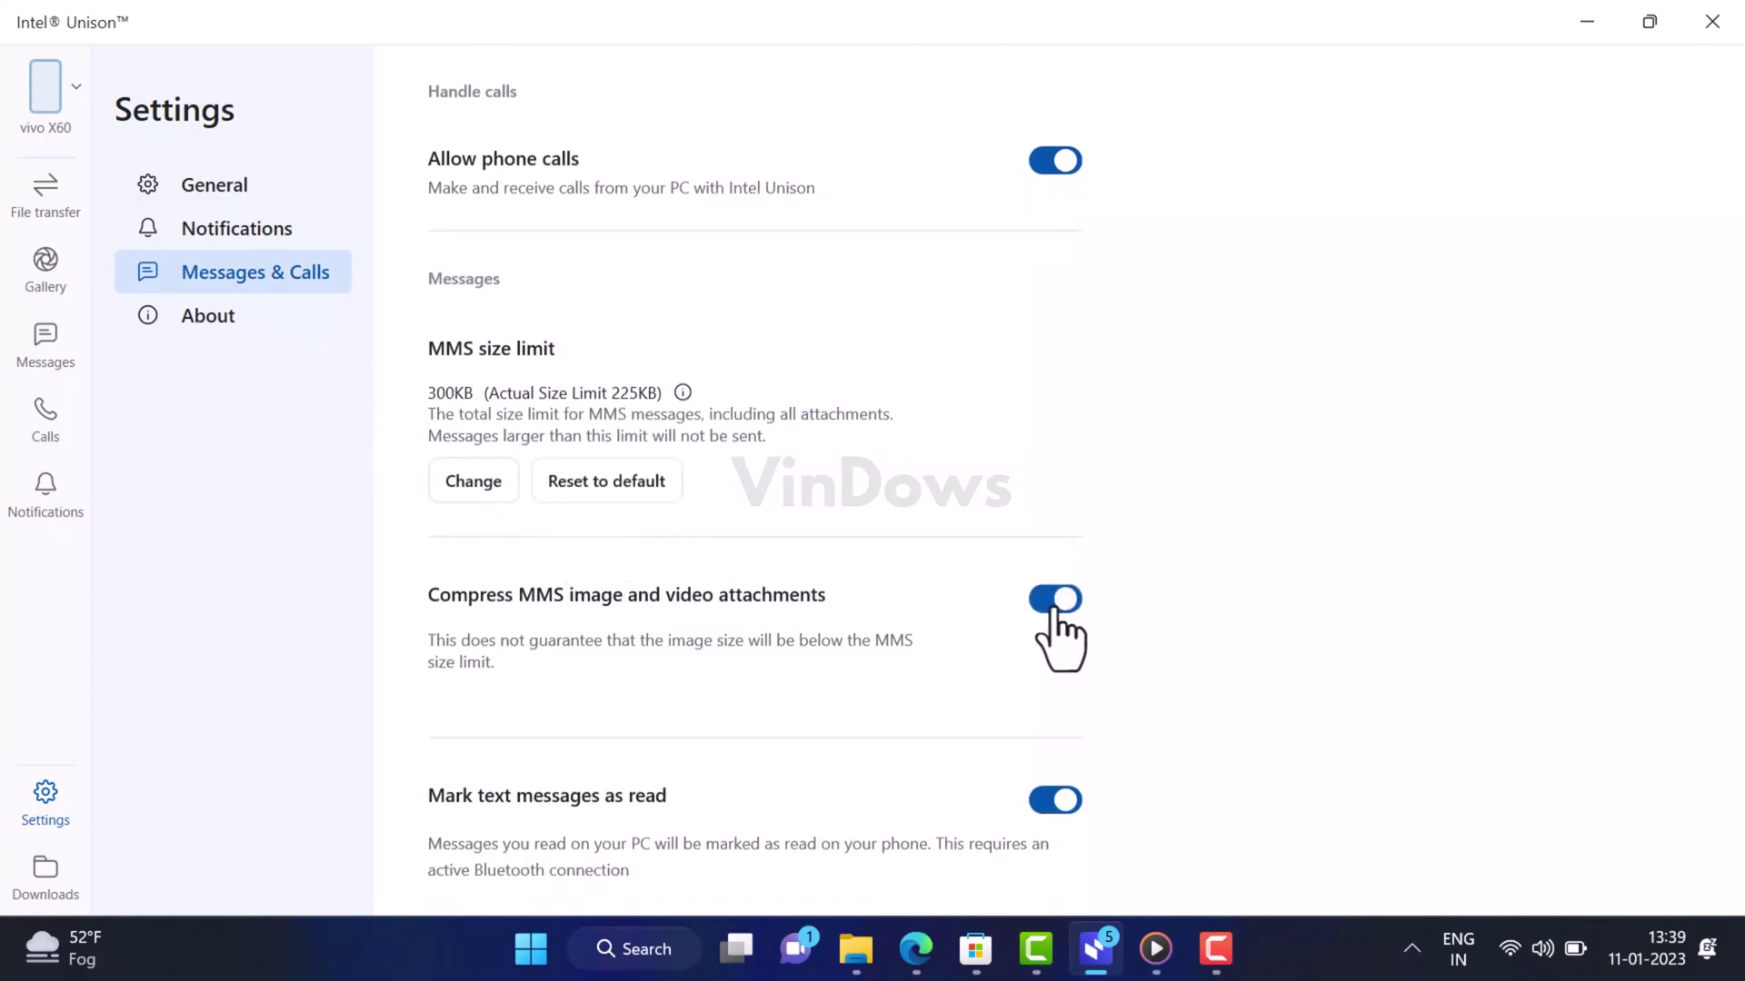
{"action": "left_click", "coordinate": [1060, 613]}
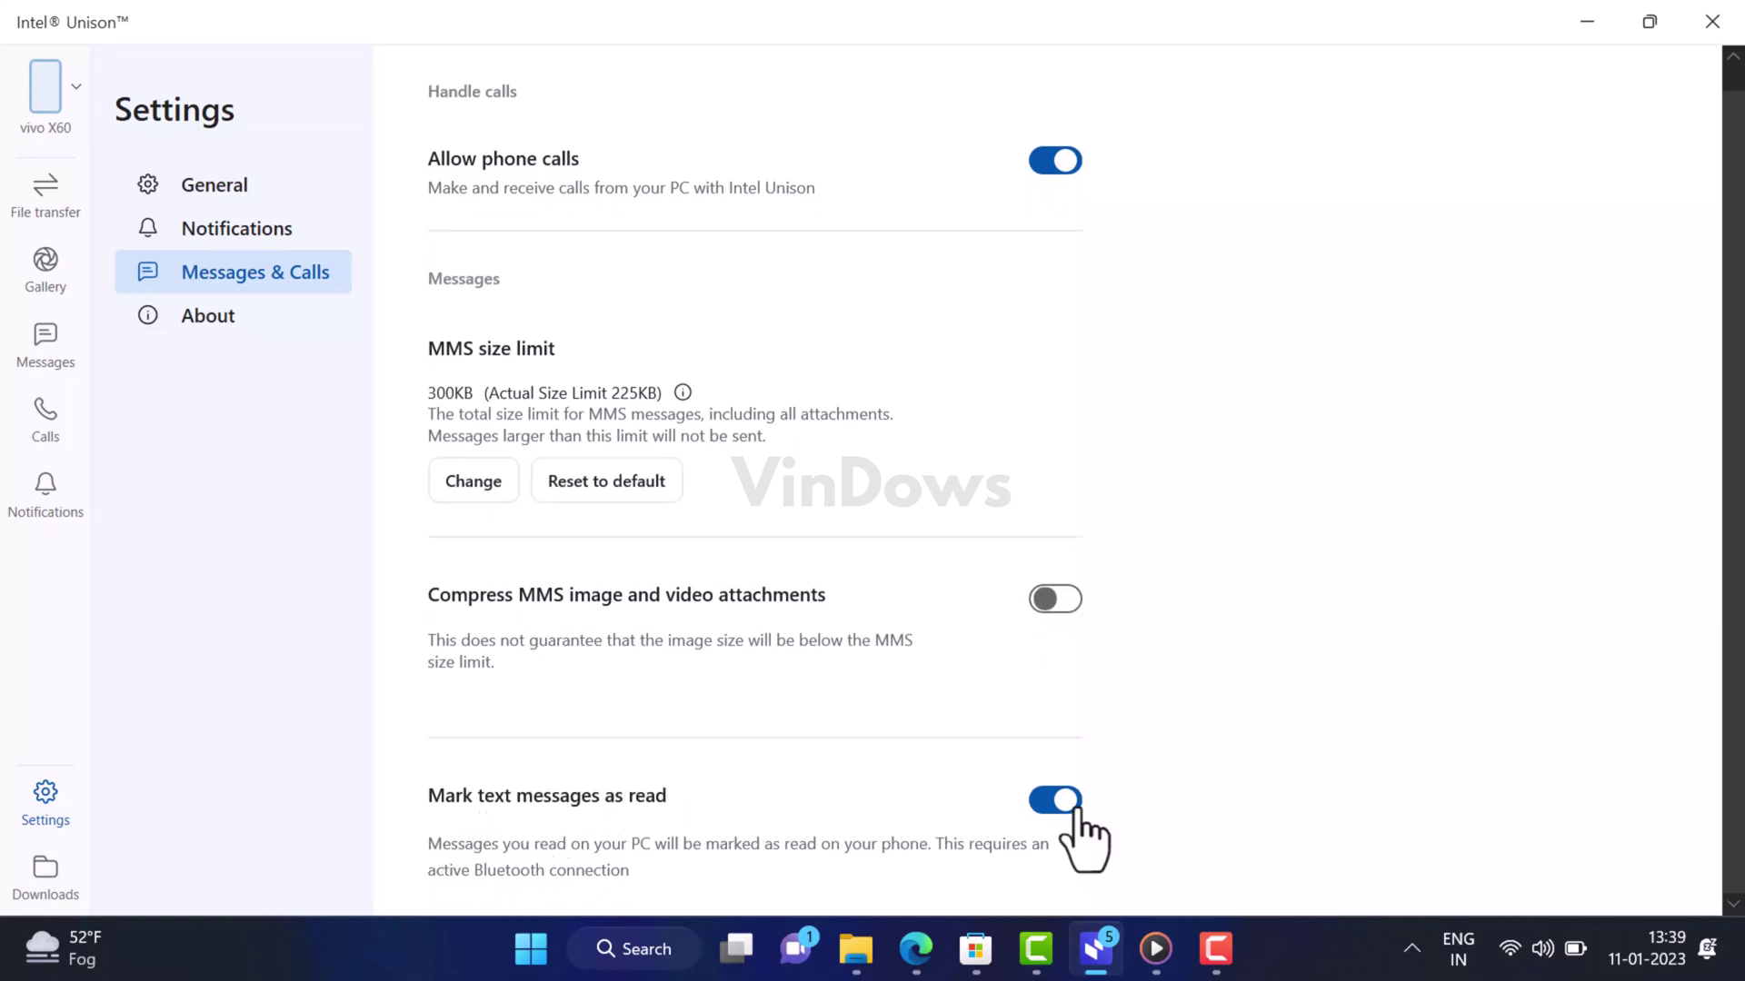
View the About page, then show the Downloads folder in File Explorer and minimize it.
{"action": "left_click", "coordinate": [177, 321]}
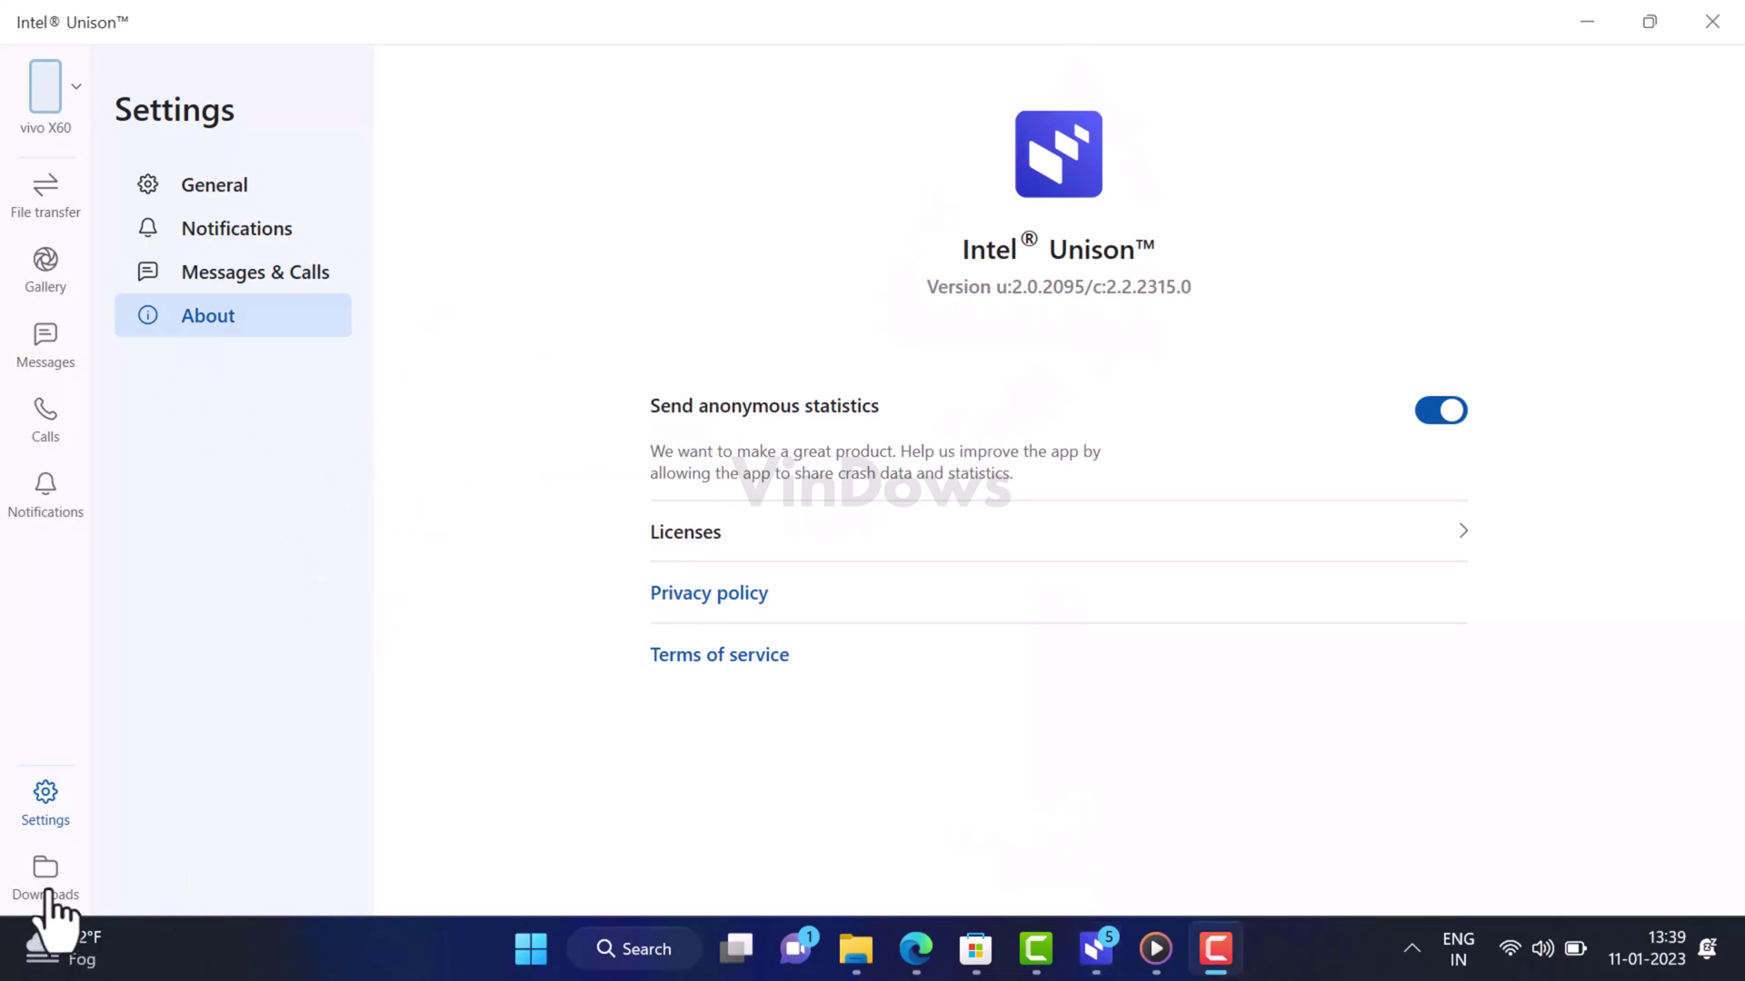
{"action": "left_click", "coordinate": [204, 183]}
{"action": "left_click", "coordinate": [45, 879]}
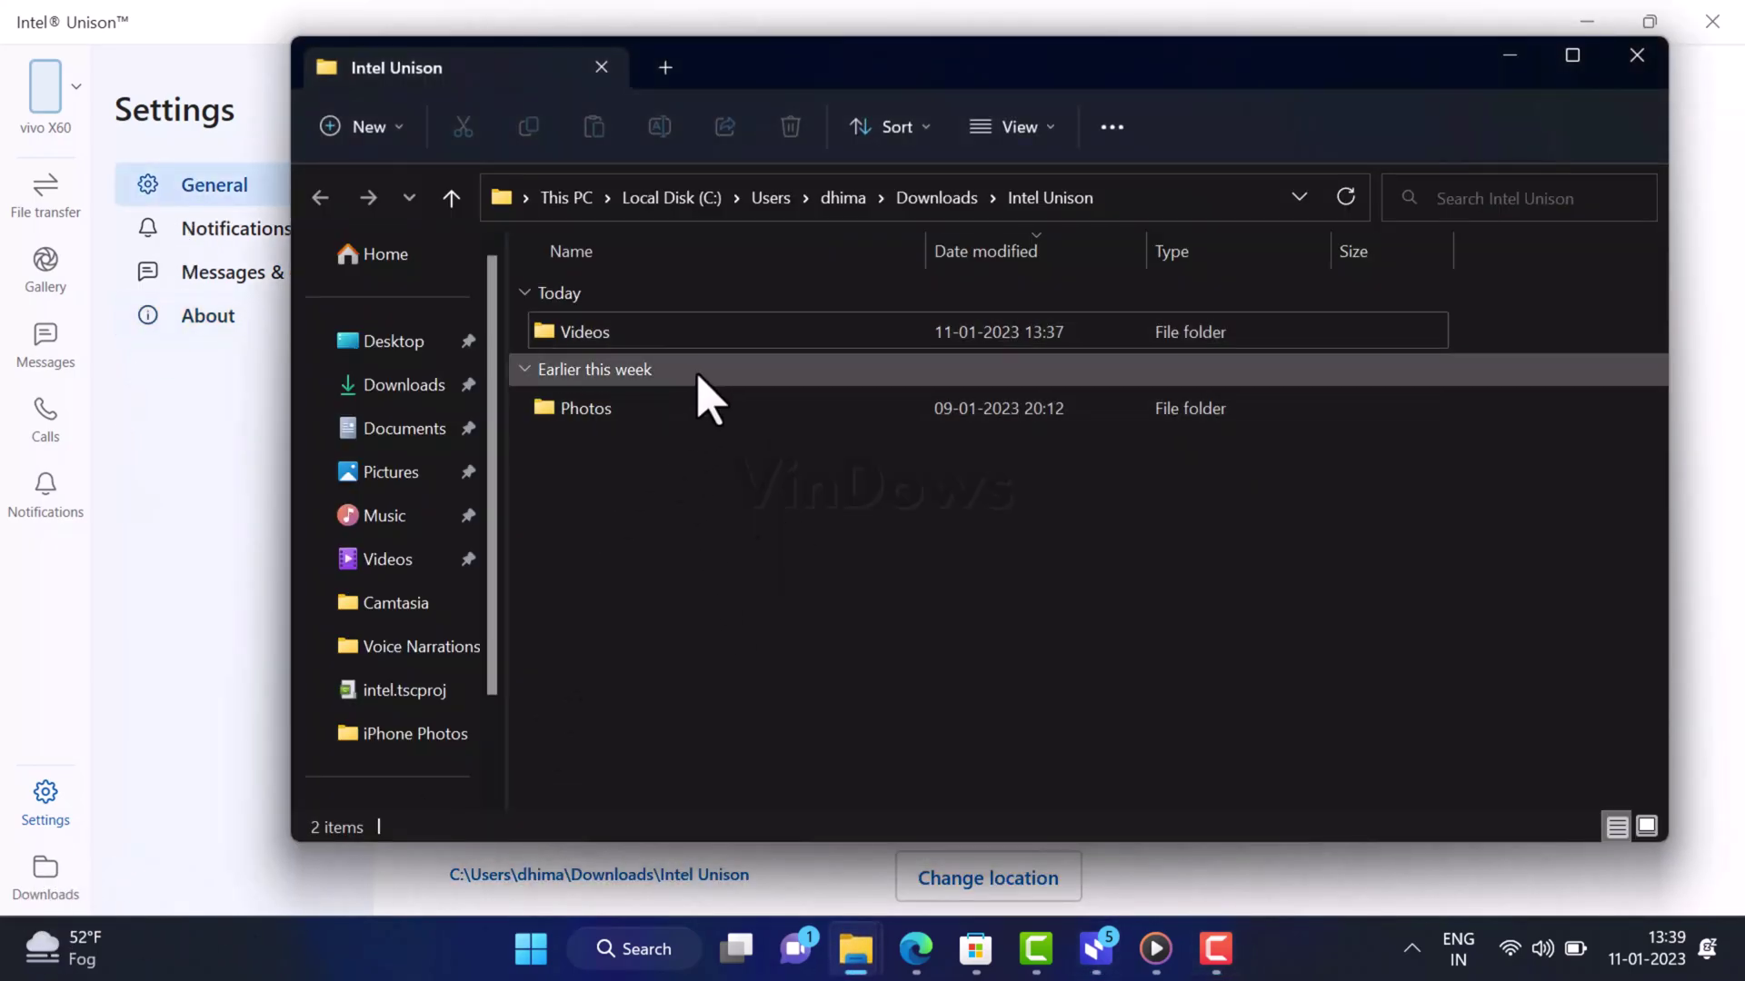
{"action": "left_click_drag", "start_coordinate": [766, 82], "coordinate": [601, 231]}
{"action": "left_click", "coordinate": [1336, 200]}
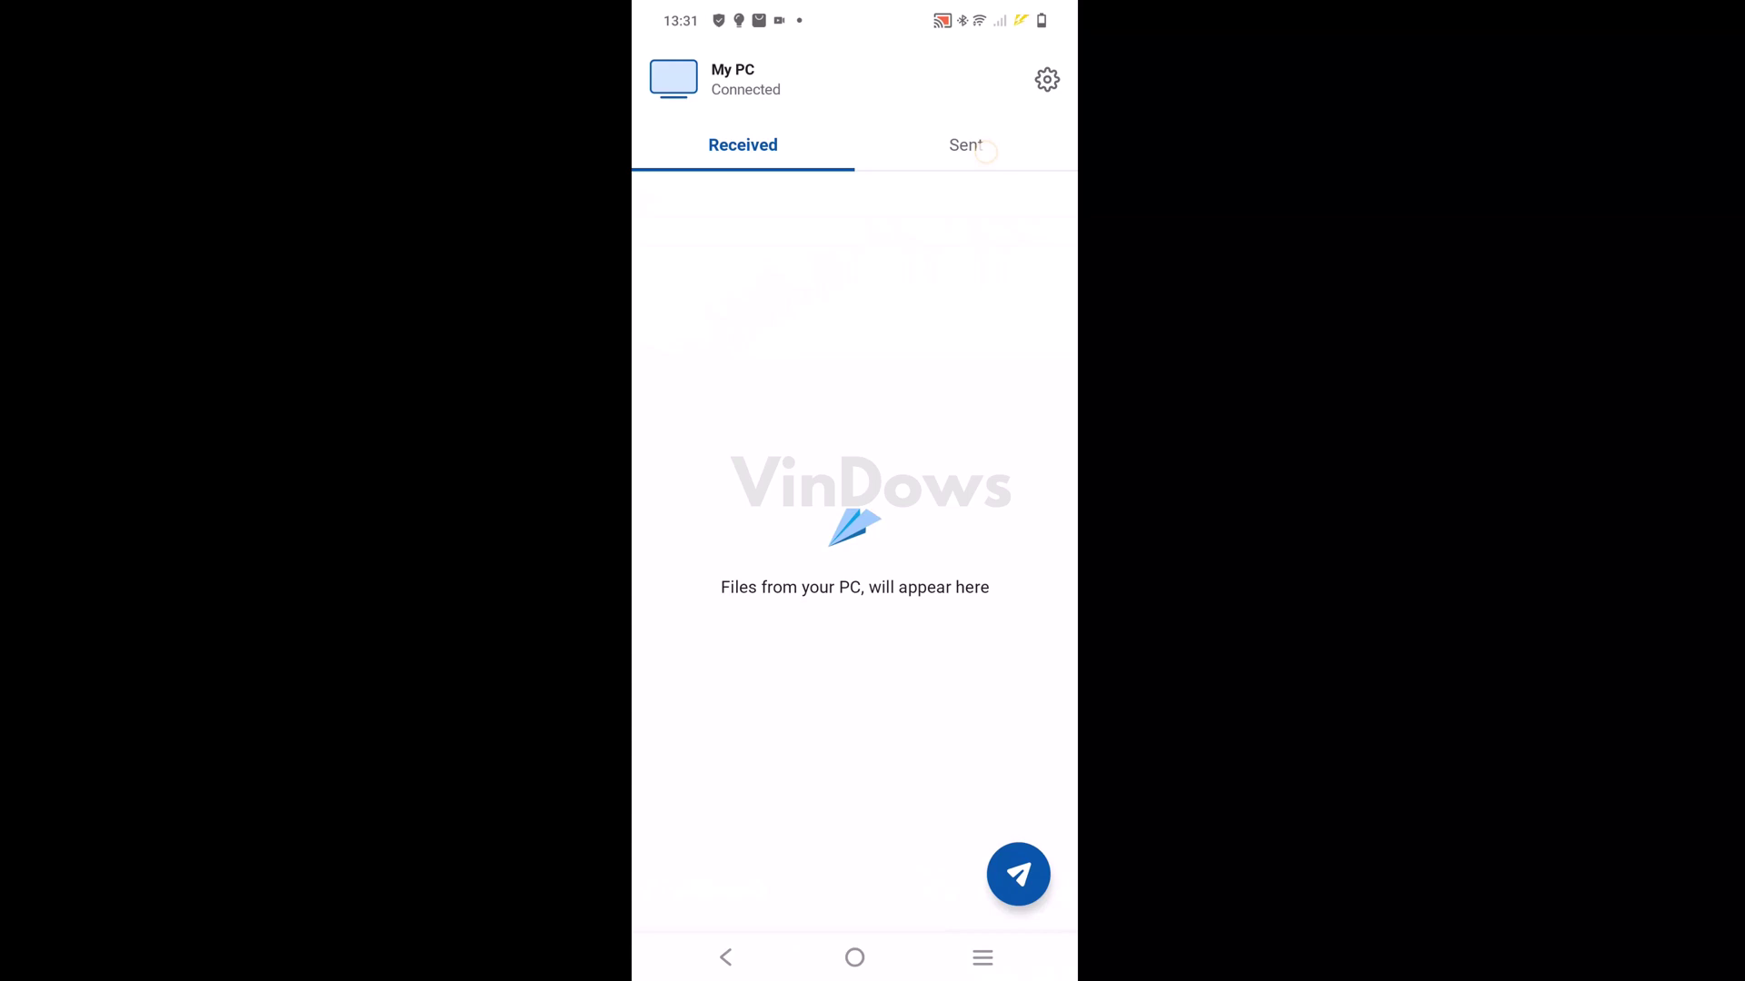
Check the Sent tab, then send the newest screen recording from phone storage to the PC via Files.
{"action": "left_click", "coordinate": [984, 153]}
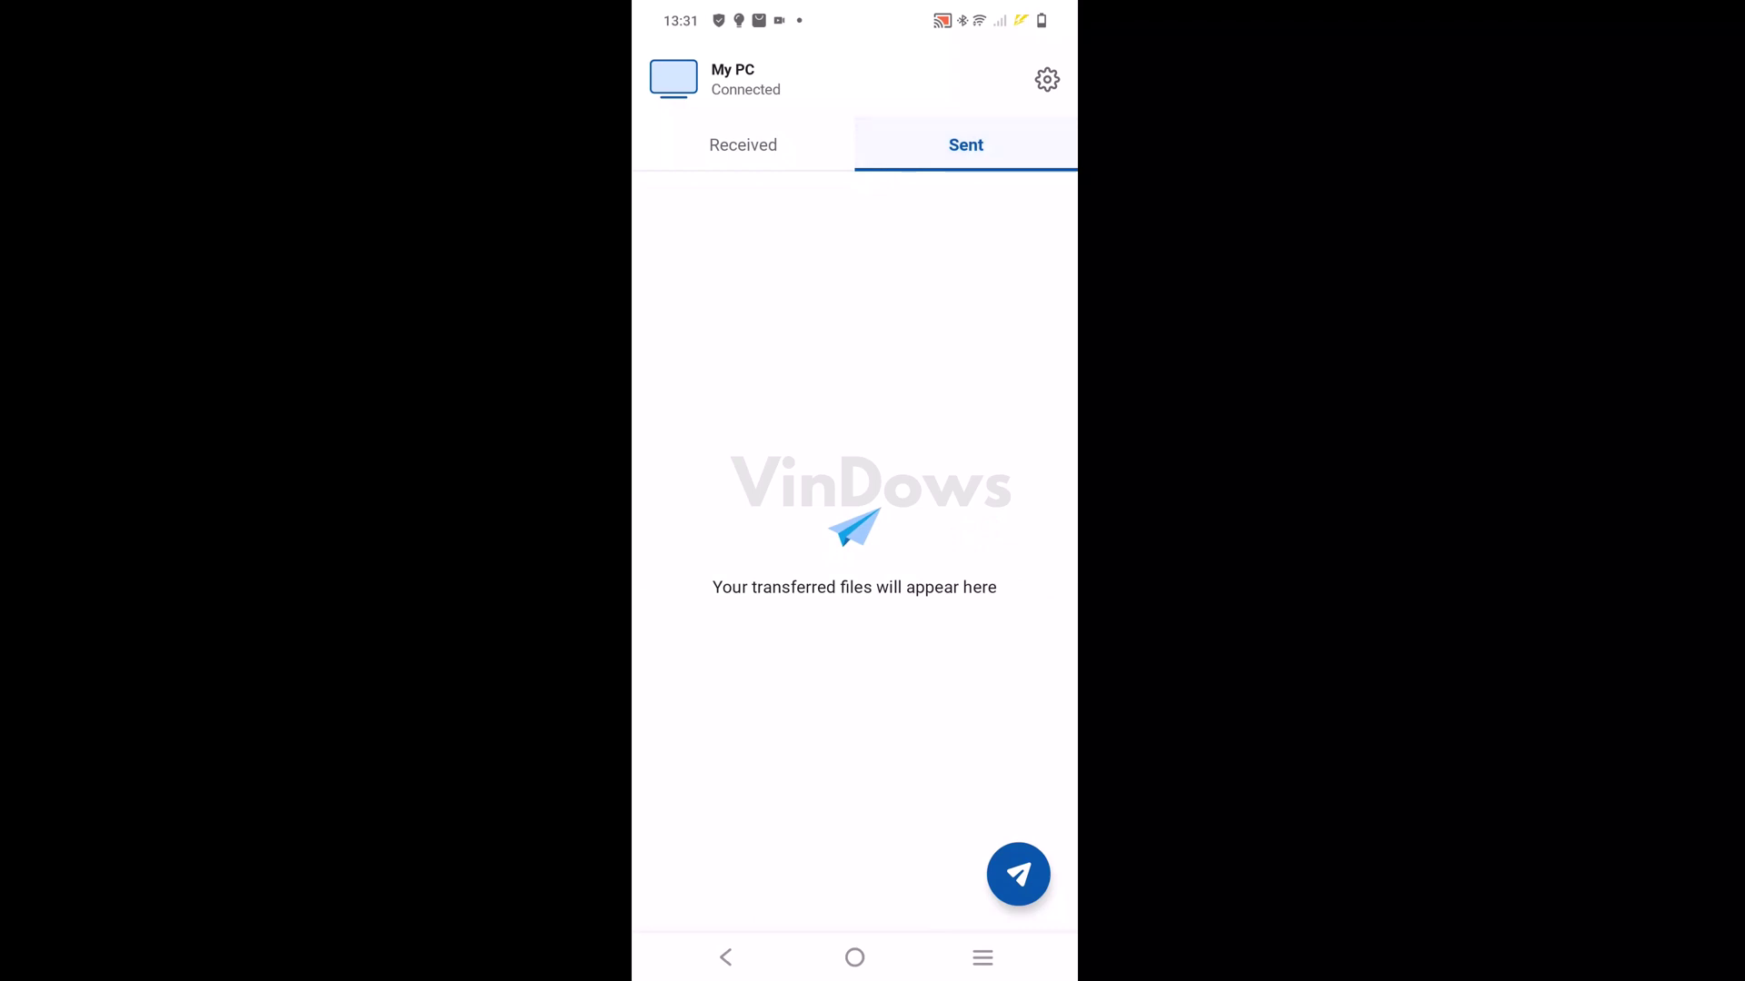
{"action": "left_click", "coordinate": [744, 144]}
{"action": "left_click", "coordinate": [1019, 874]}
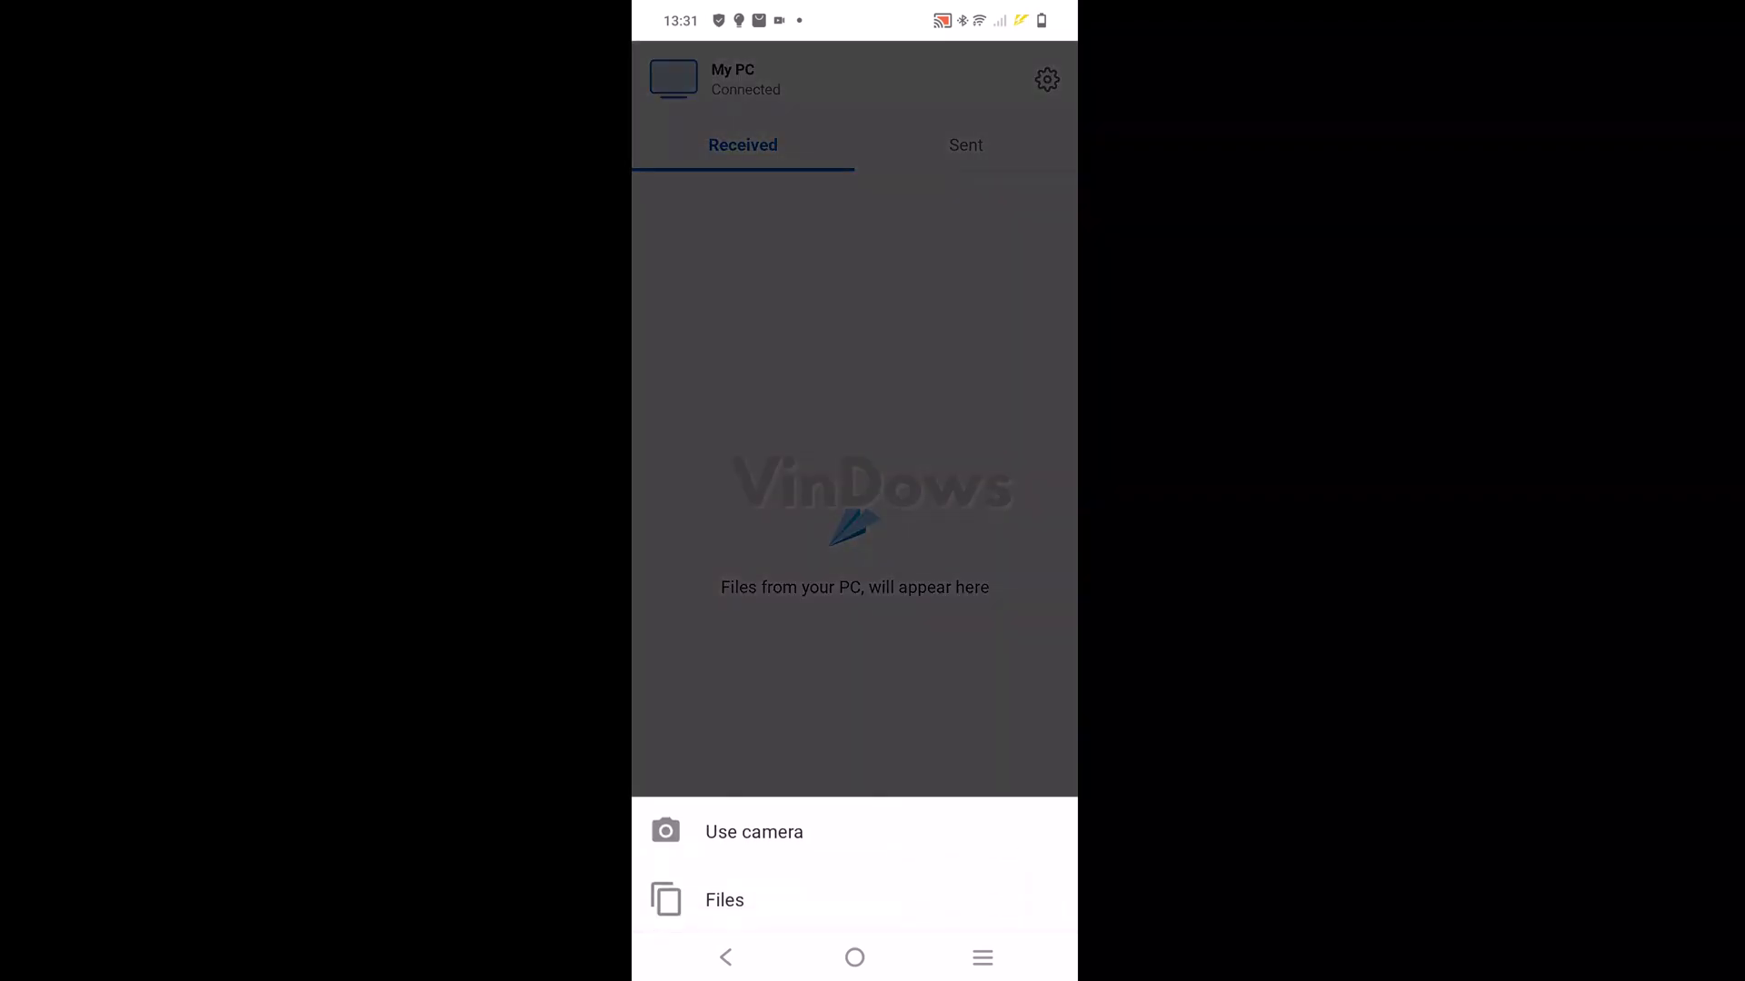
{"action": "left_click", "coordinate": [724, 899]}
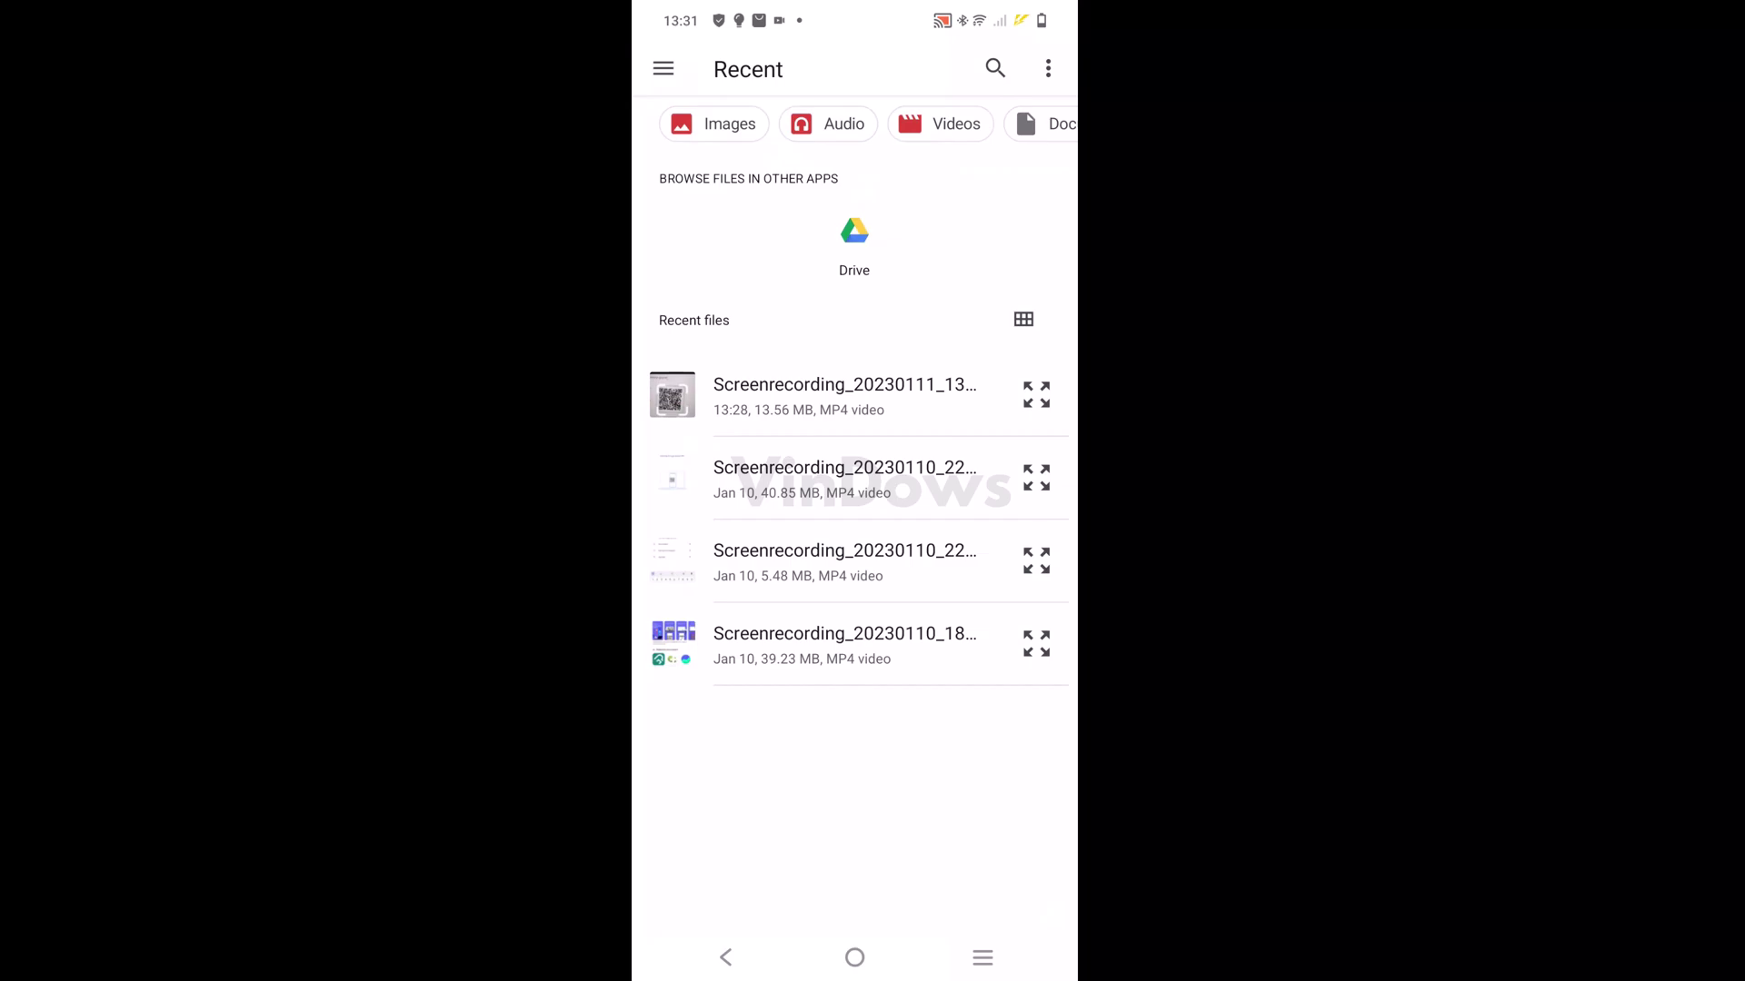
{"action": "left_click", "coordinate": [844, 396]}
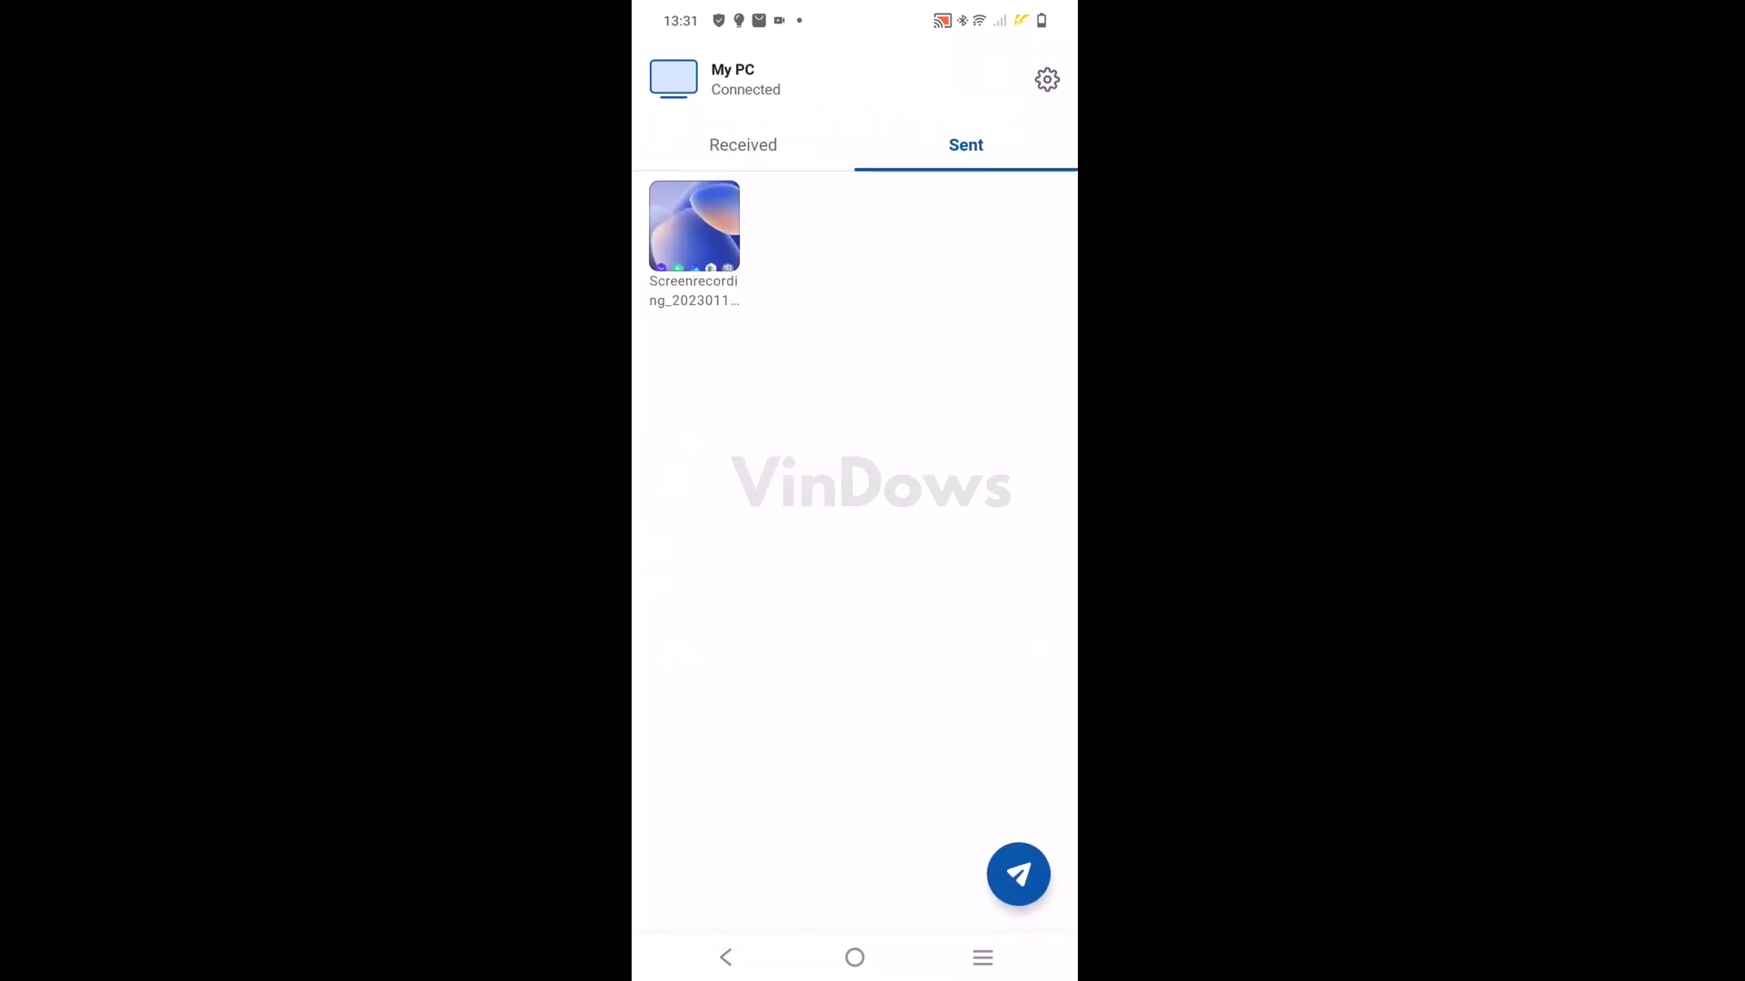
{"action": "left_click", "coordinate": [1016, 874]}
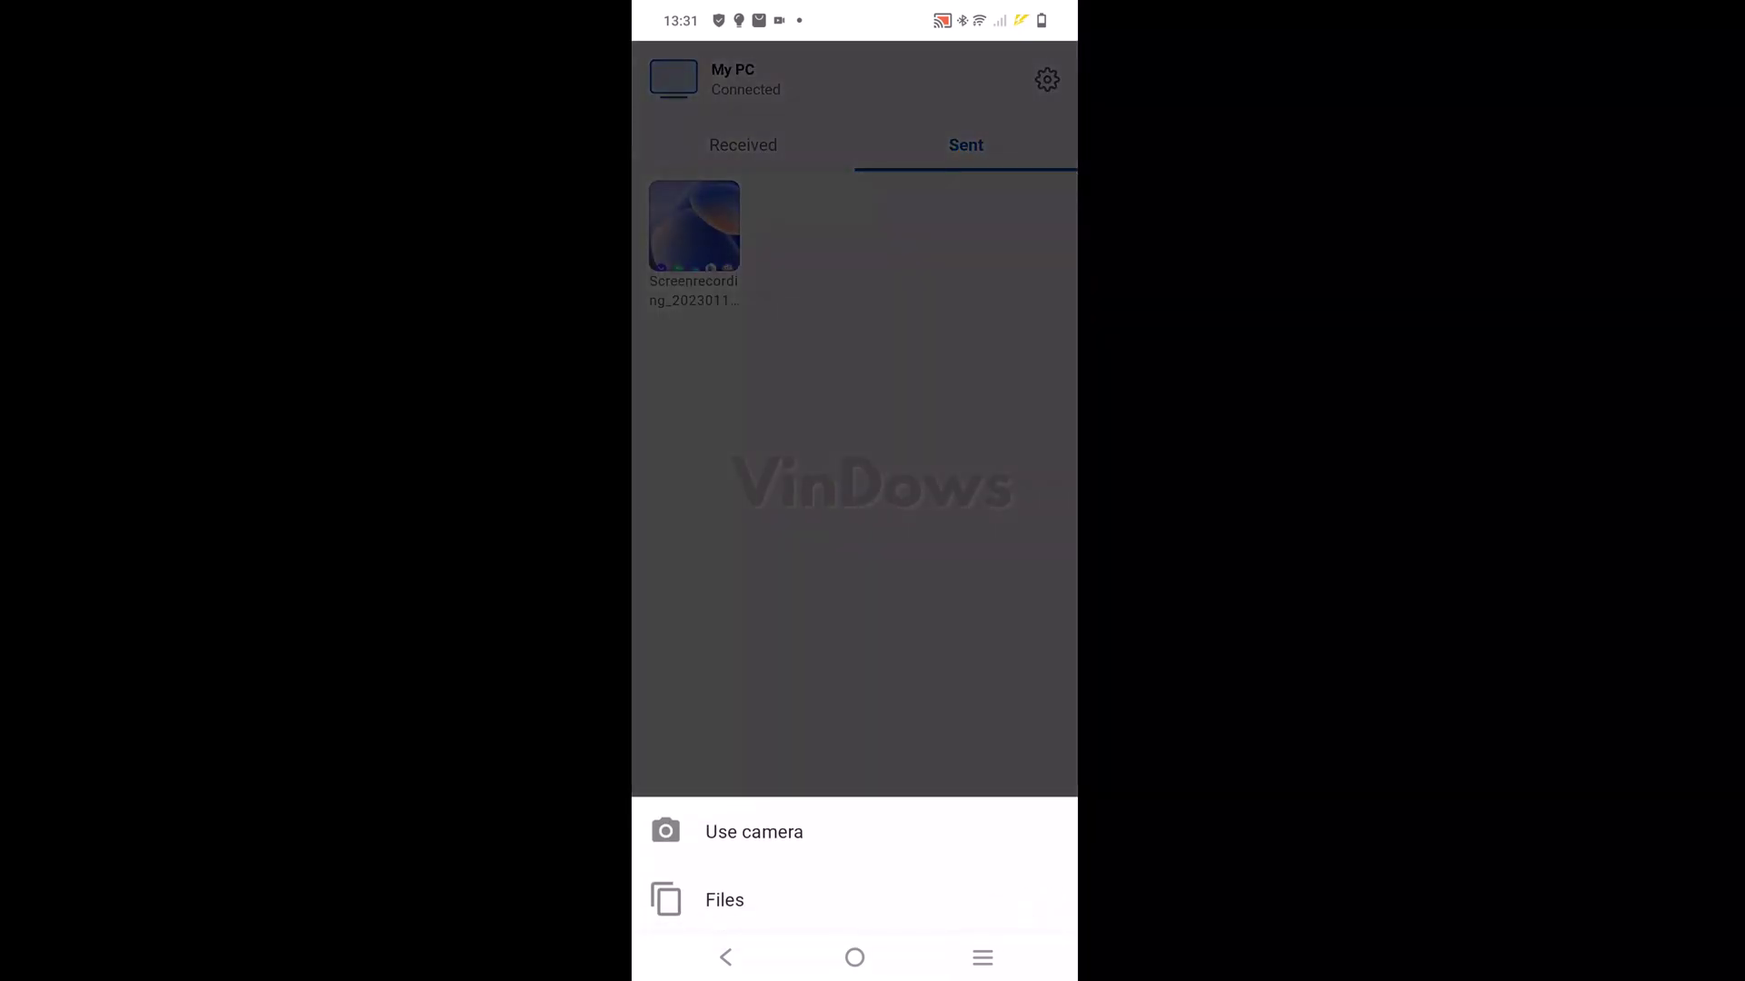
Dismiss the send options and go to Permission settings to show Intel Unison's Android App info.
{"action": "key", "text": "Escape"}
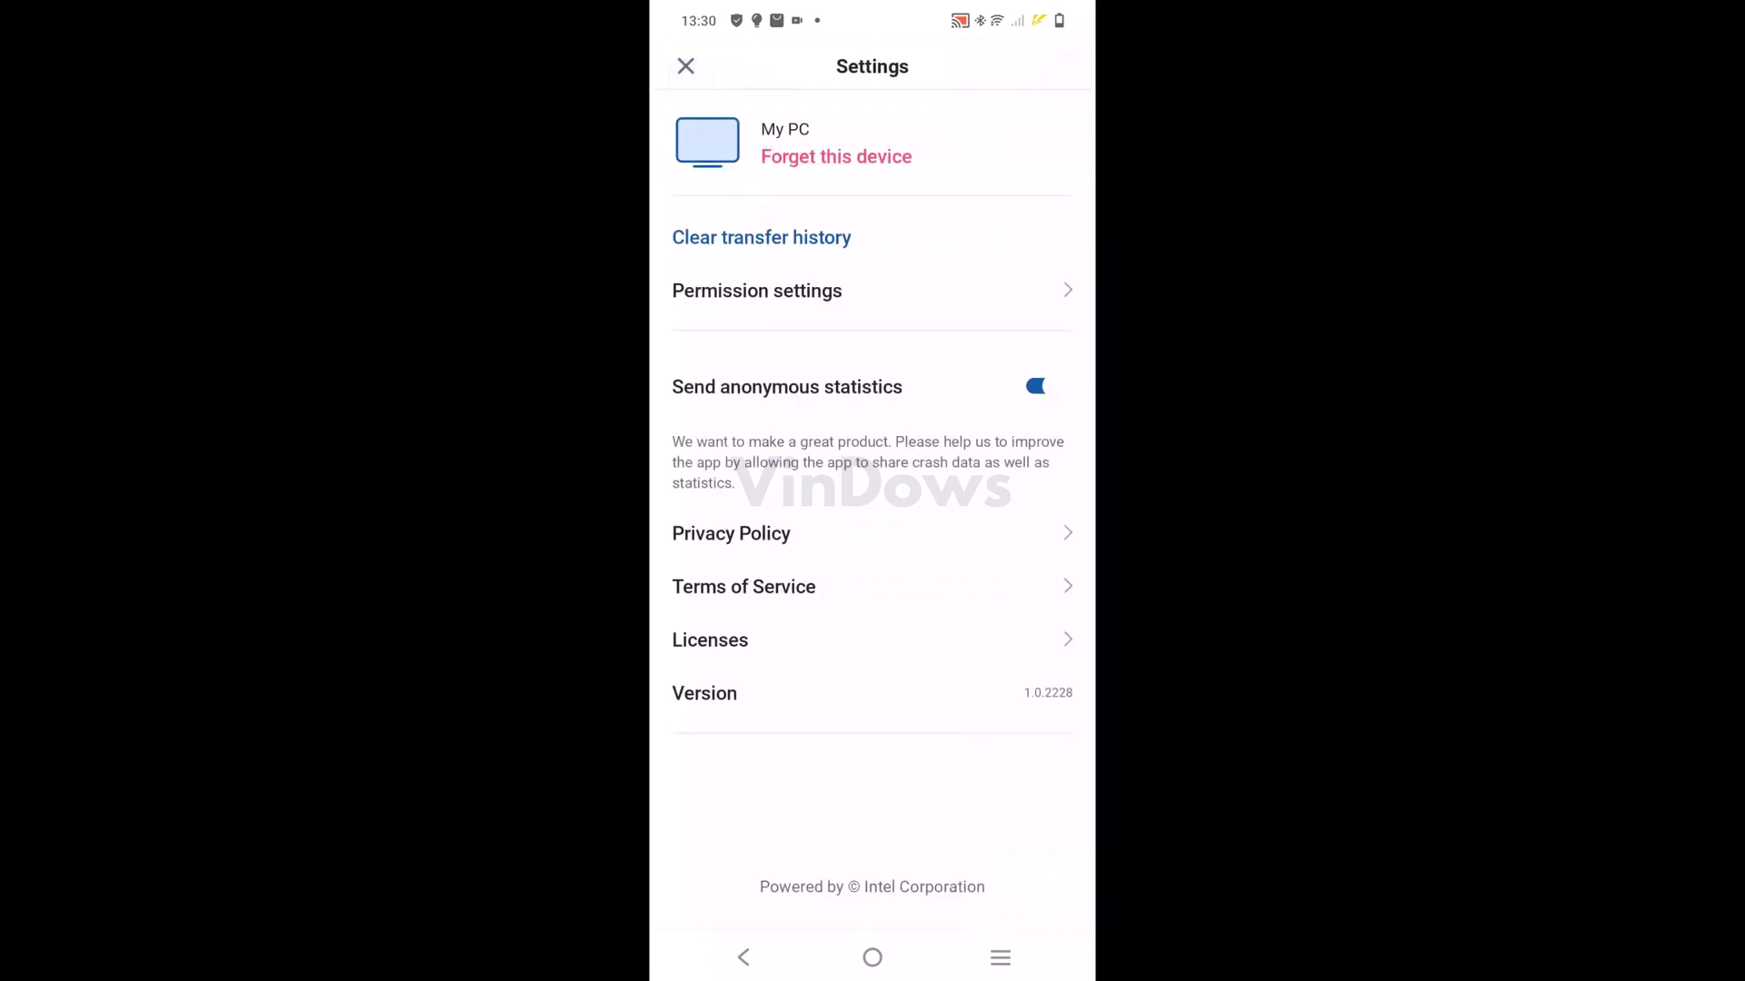
{"action": "left_click", "coordinate": [1051, 301]}
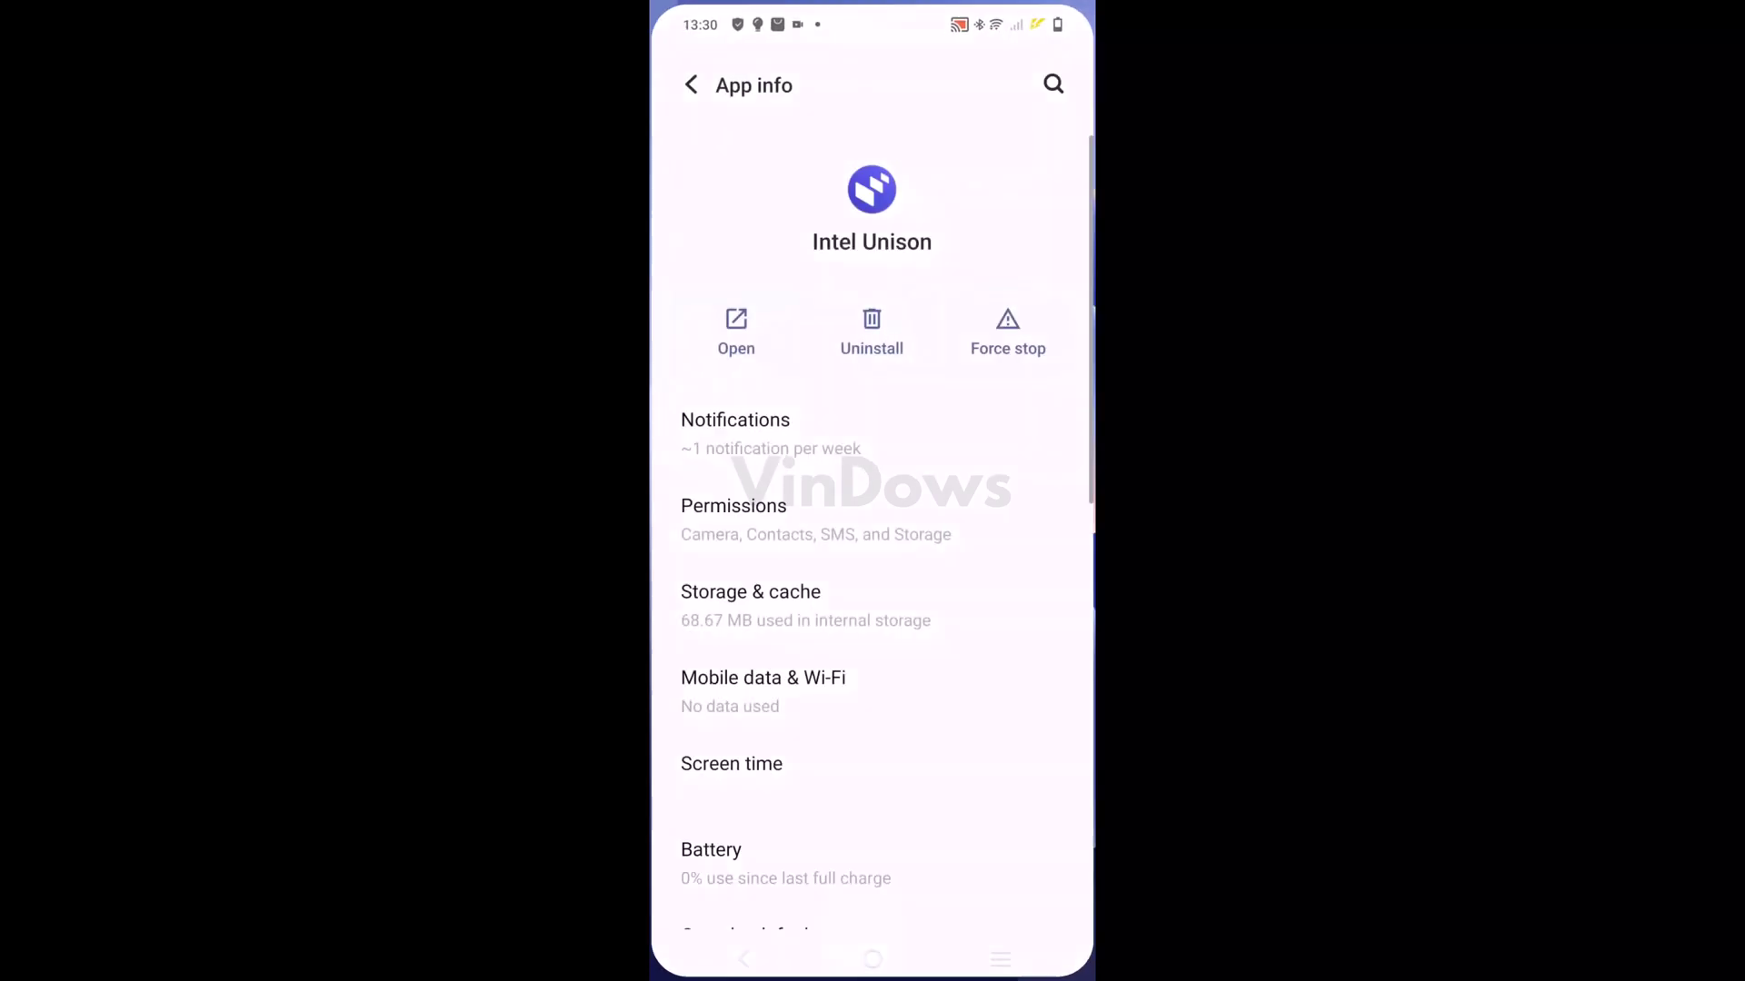